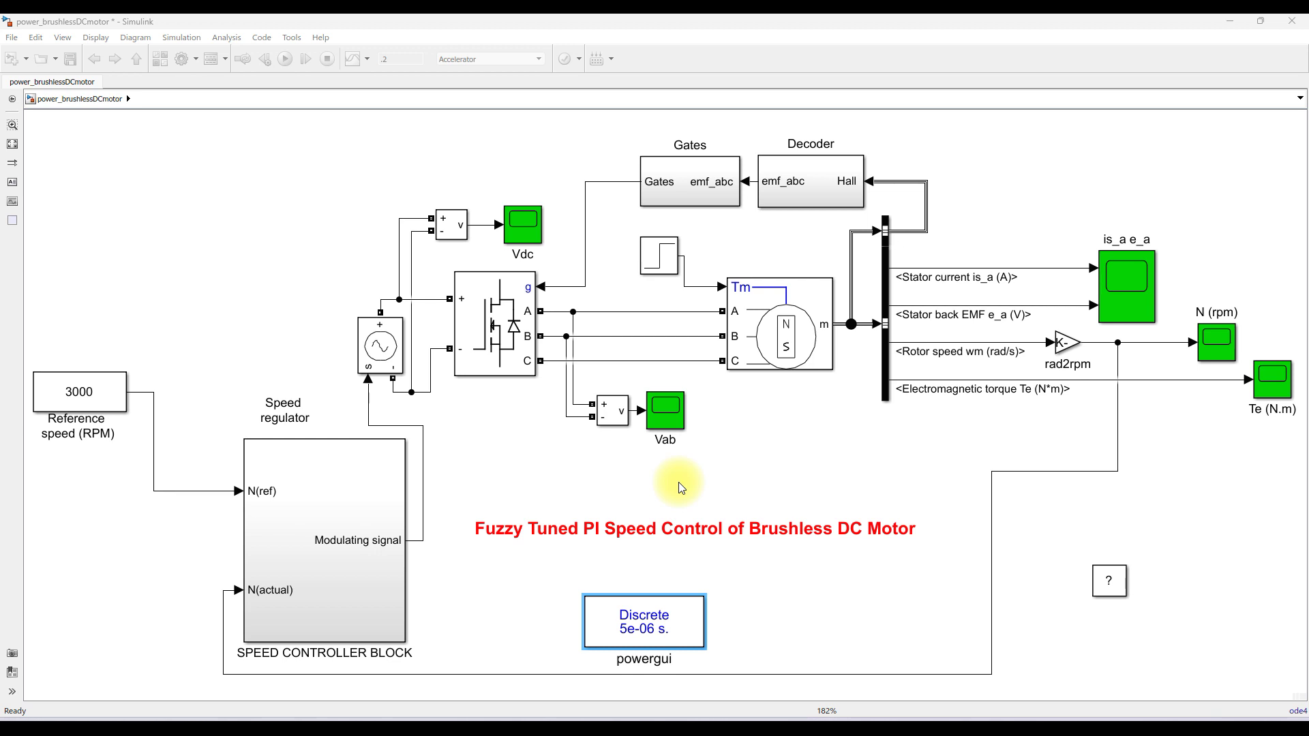
- Drag the 3000 Constant block lower and place its 'Reference speed (RPM)' label directly above it
left_click_drag(109, 387, 171, 487)
left_click_drag(107, 438, 172, 449)
left_click(510, 513)
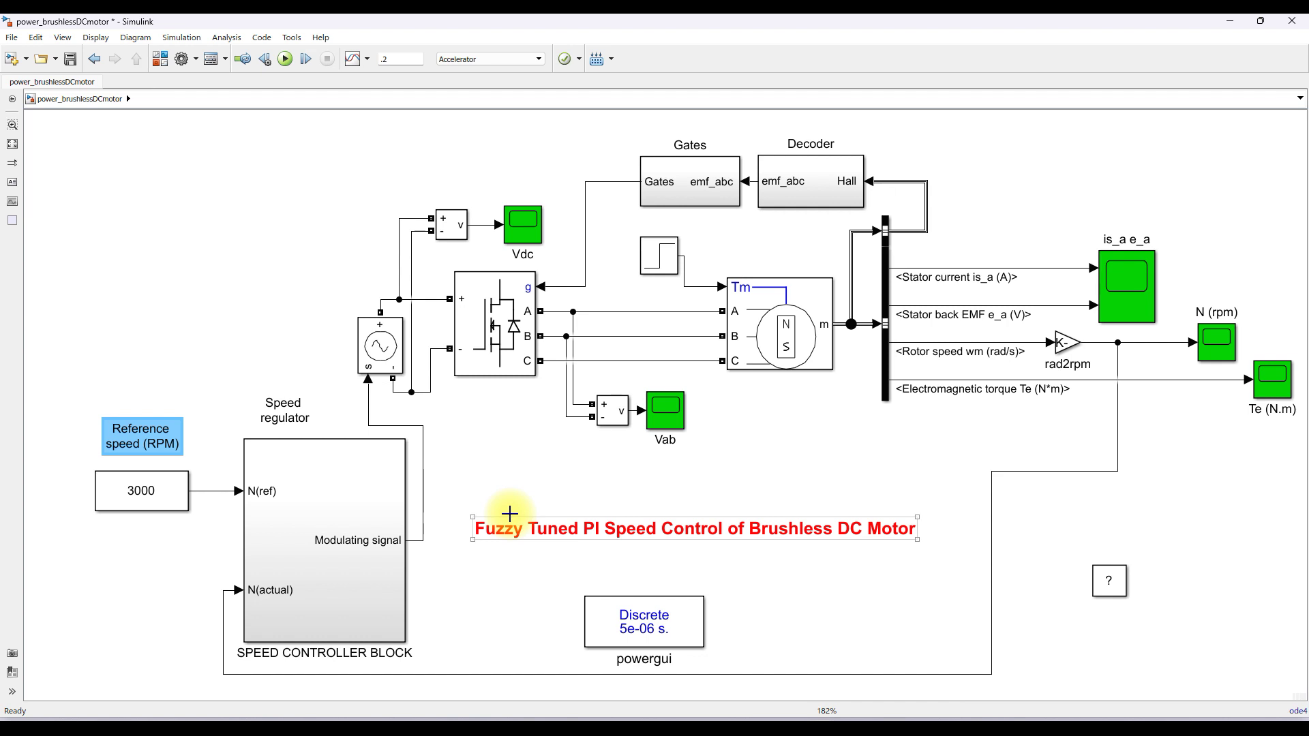
key("ctrl+d")
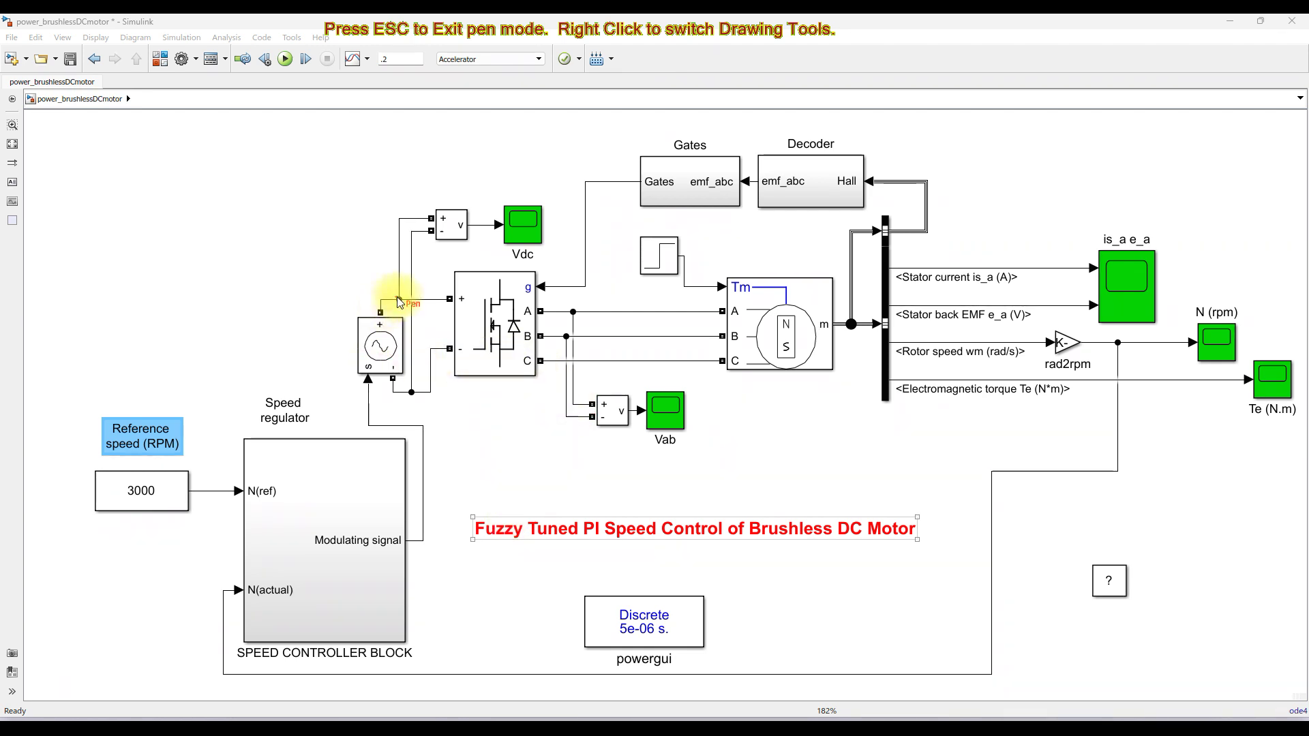
left_click_drag(431, 324, 525, 310)
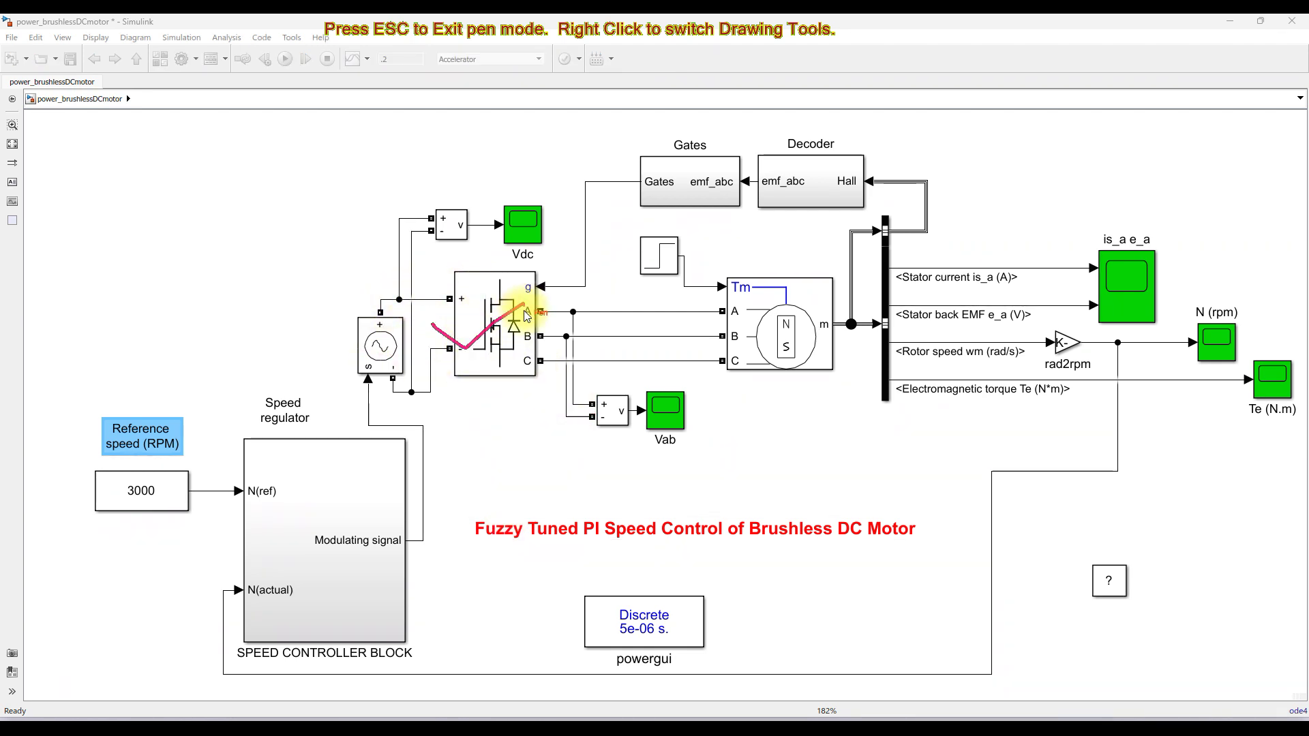
left_click_drag(700, 343, 800, 314)
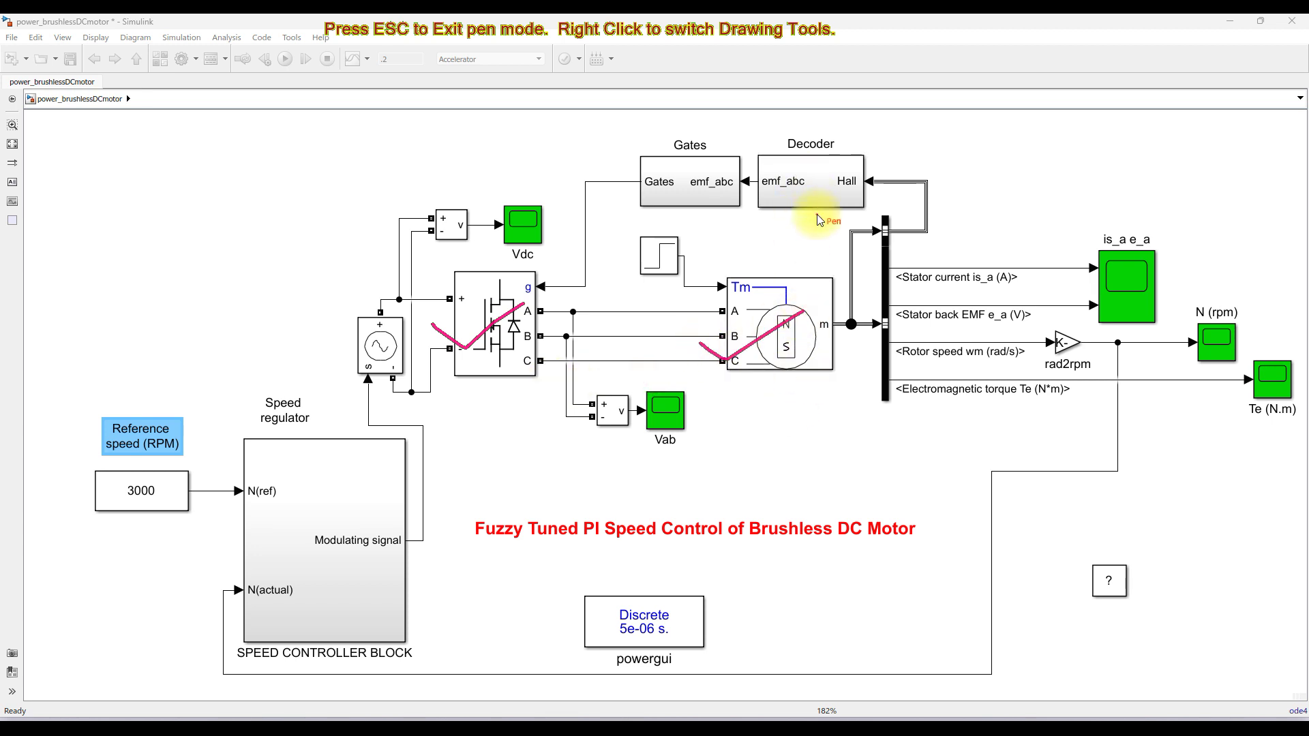
left_click_drag(776, 212, 832, 200)
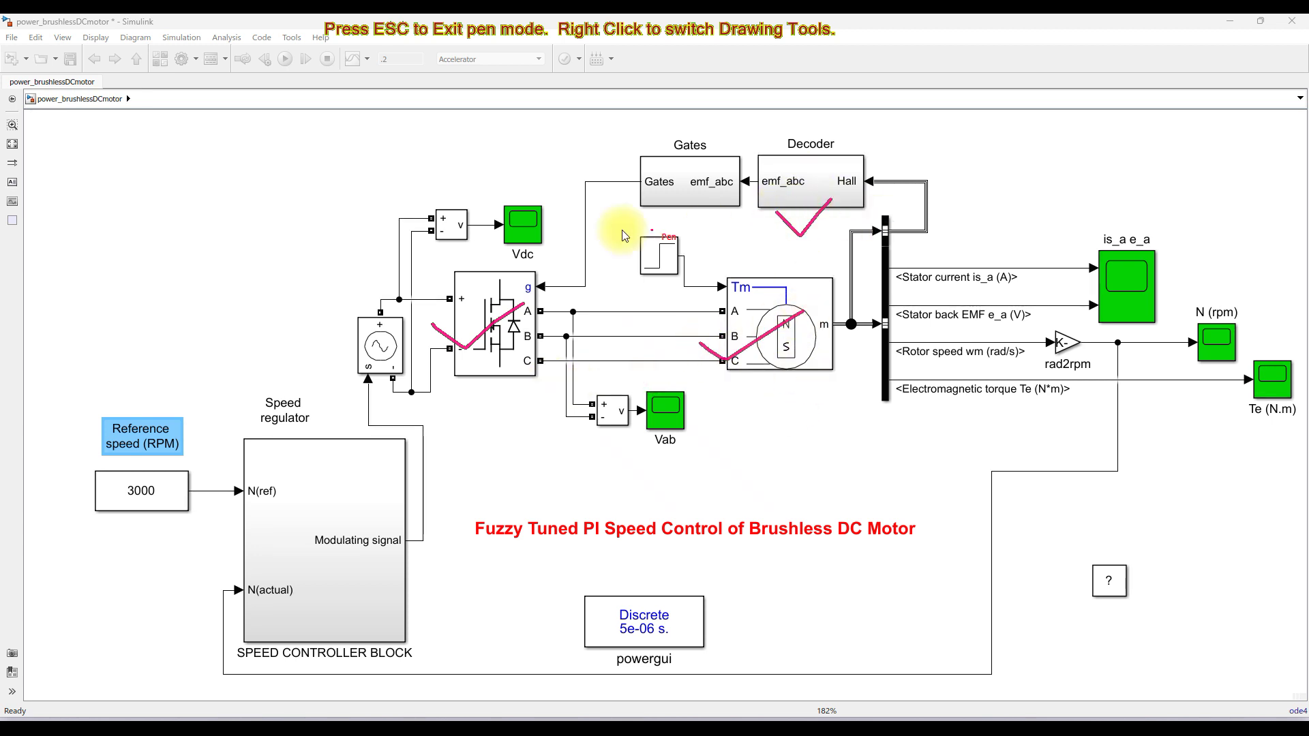
left_click_drag(632, 211, 701, 192)
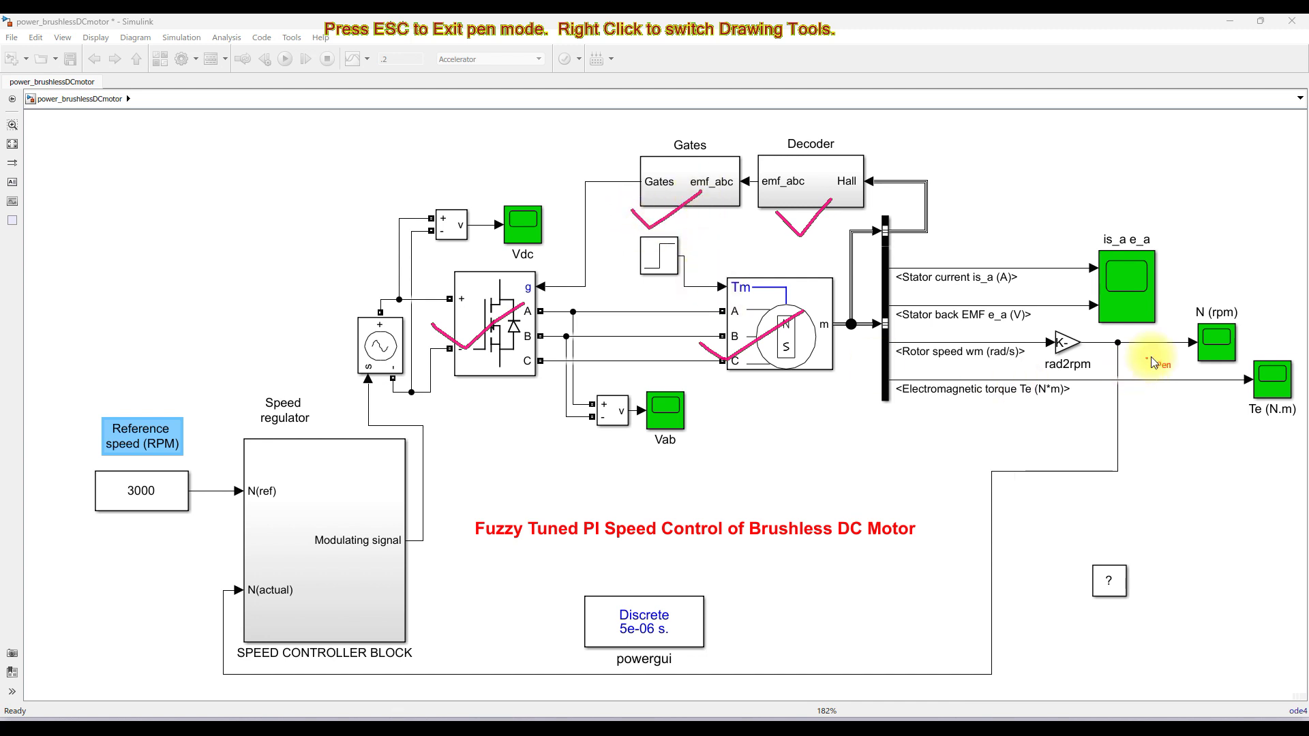
mouse_move(1118, 343)
left_mouse_down()
mouse_move(1108, 473)
mouse_move(1074, 563)
mouse_move(1026, 627)
mouse_move(846, 661)
mouse_move(296, 667)
mouse_move(208, 651)
mouse_move(233, 591)
left_mouse_up()
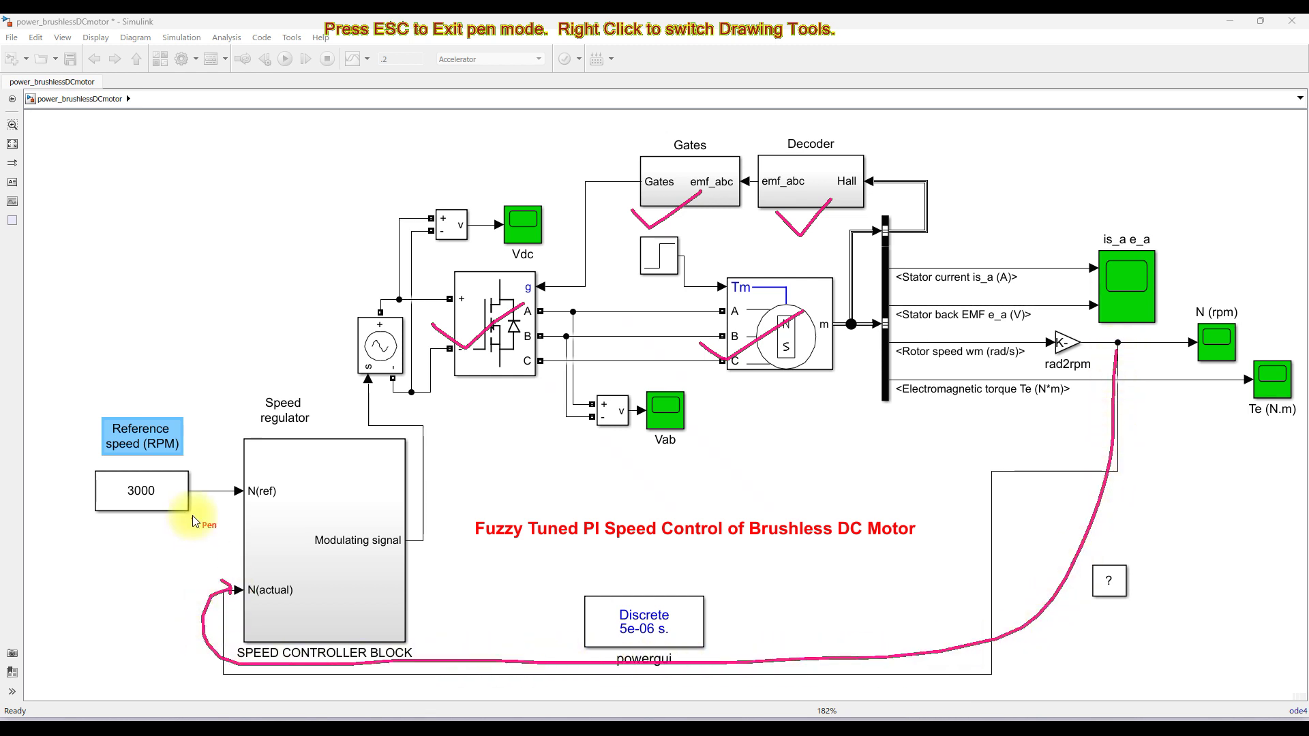
mouse_move(198, 496)
left_mouse_down()
mouse_move(230, 492)
mouse_move(222, 502)
left_mouse_up()
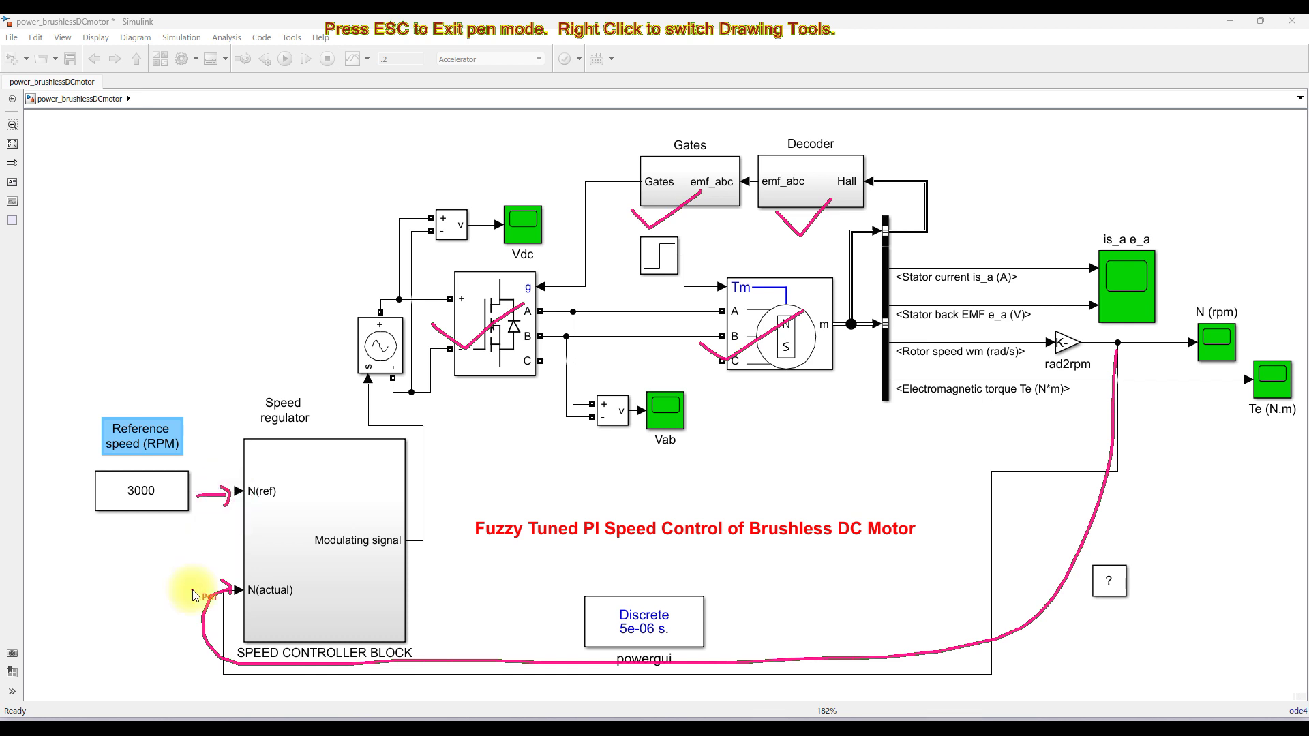
key("Escape")
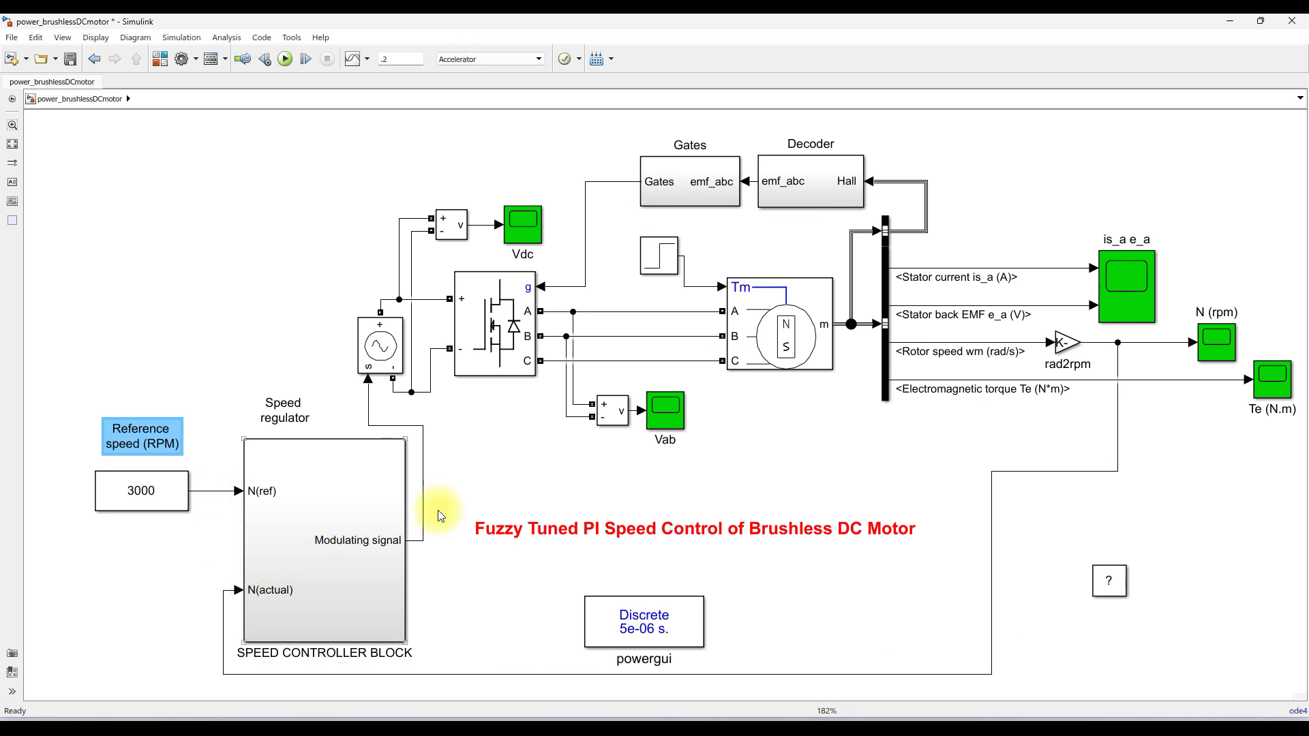
- Open the Decoder block to view its Hall-signal logic gates and emf_abc truth table
left_click(778, 334)
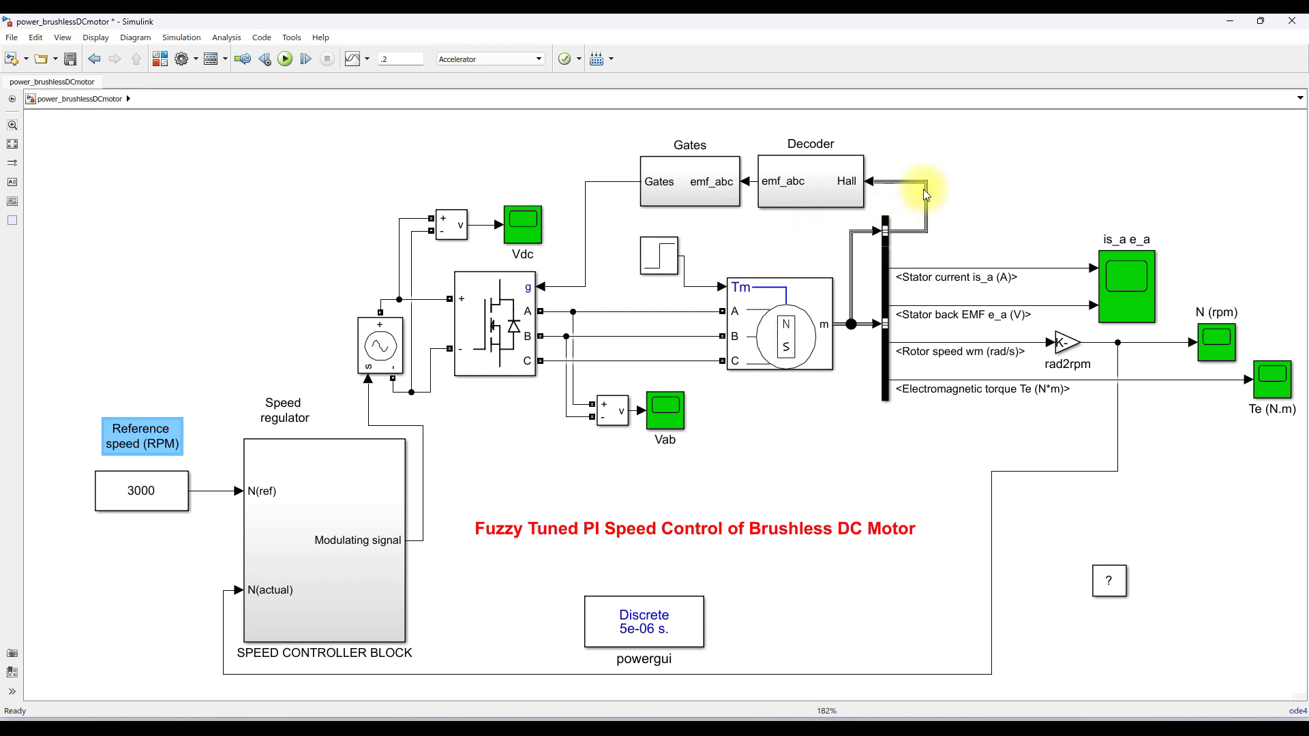
double_click(833, 184)
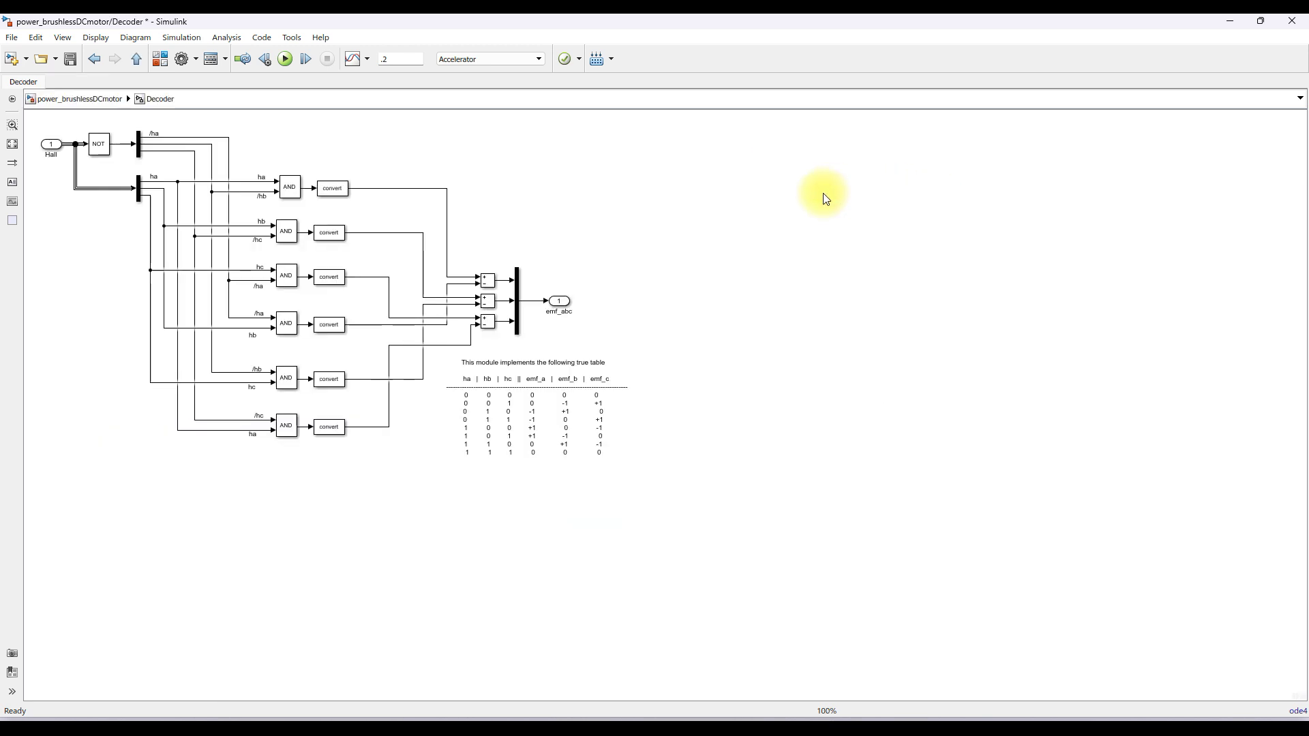
- Fit the Decoder diagram to the window and move the truth-table note to the top right
left_click(520, 400)
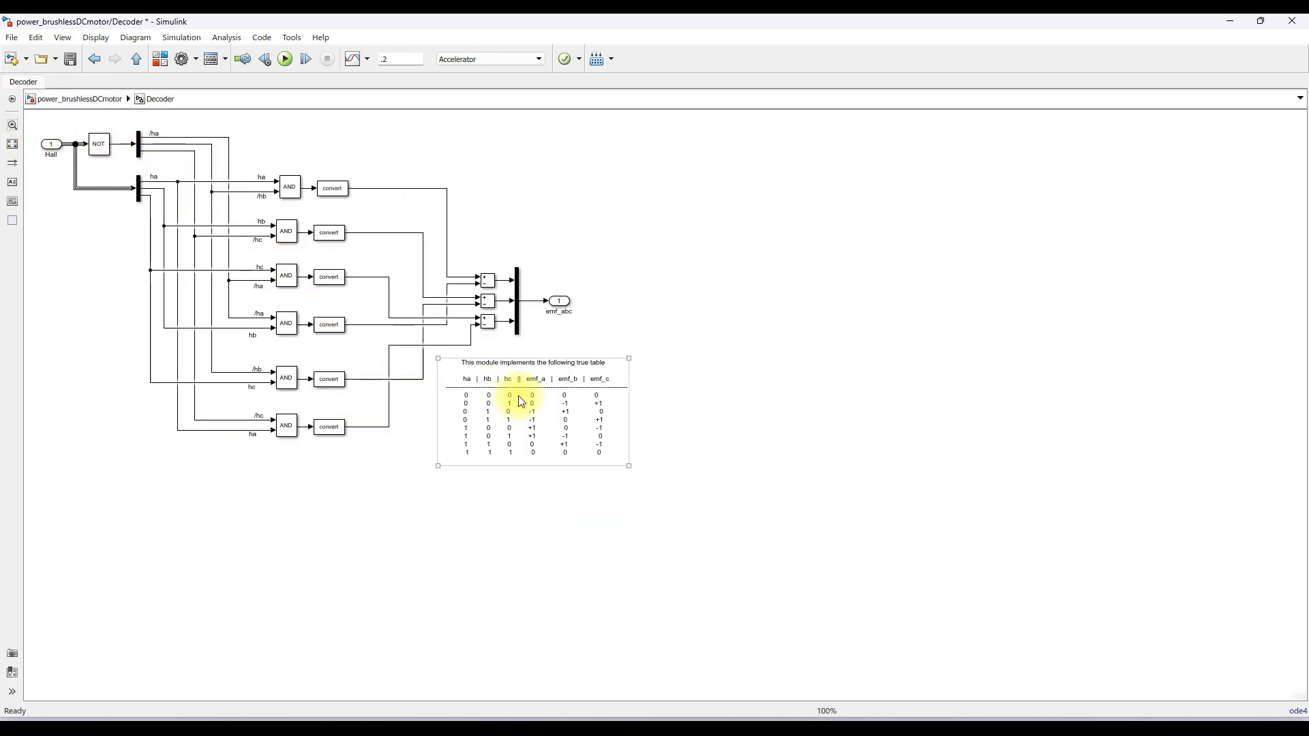
left_click(429, 340)
left_click(11, 144)
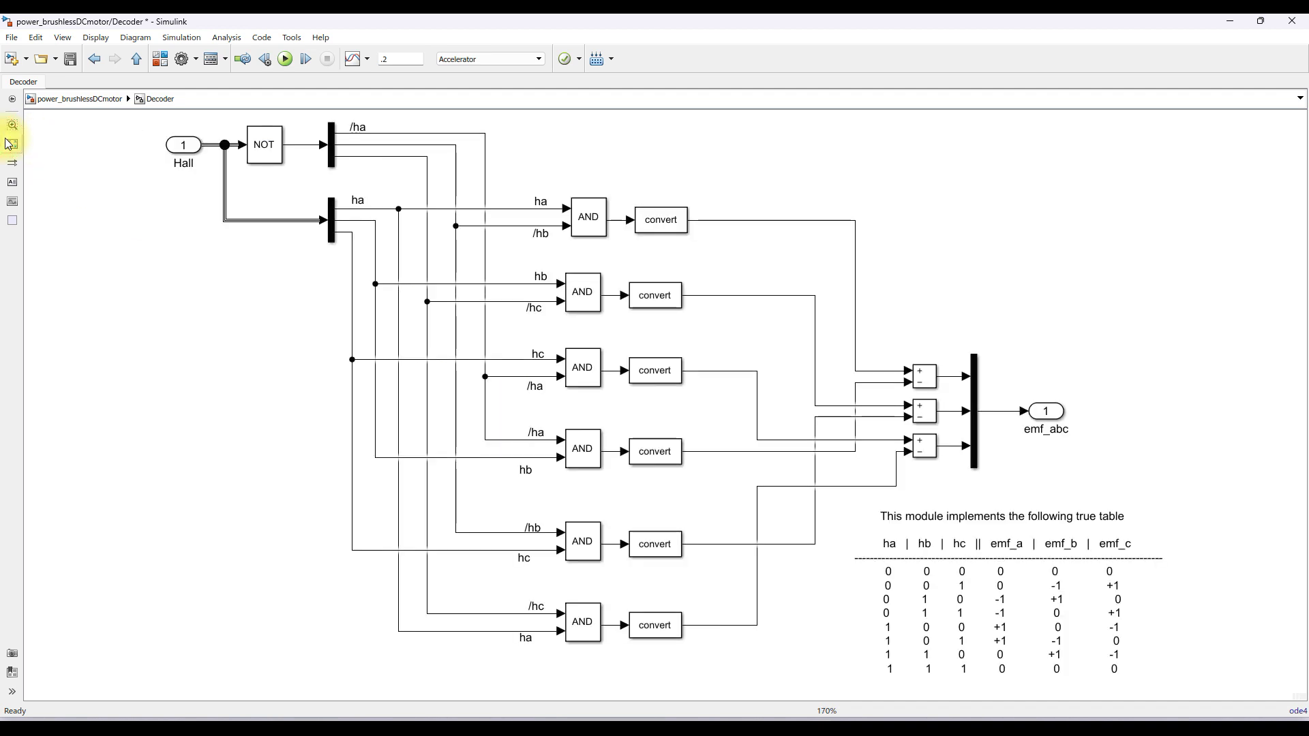
left_click_drag(1056, 617, 1128, 188)
left_click(982, 225)
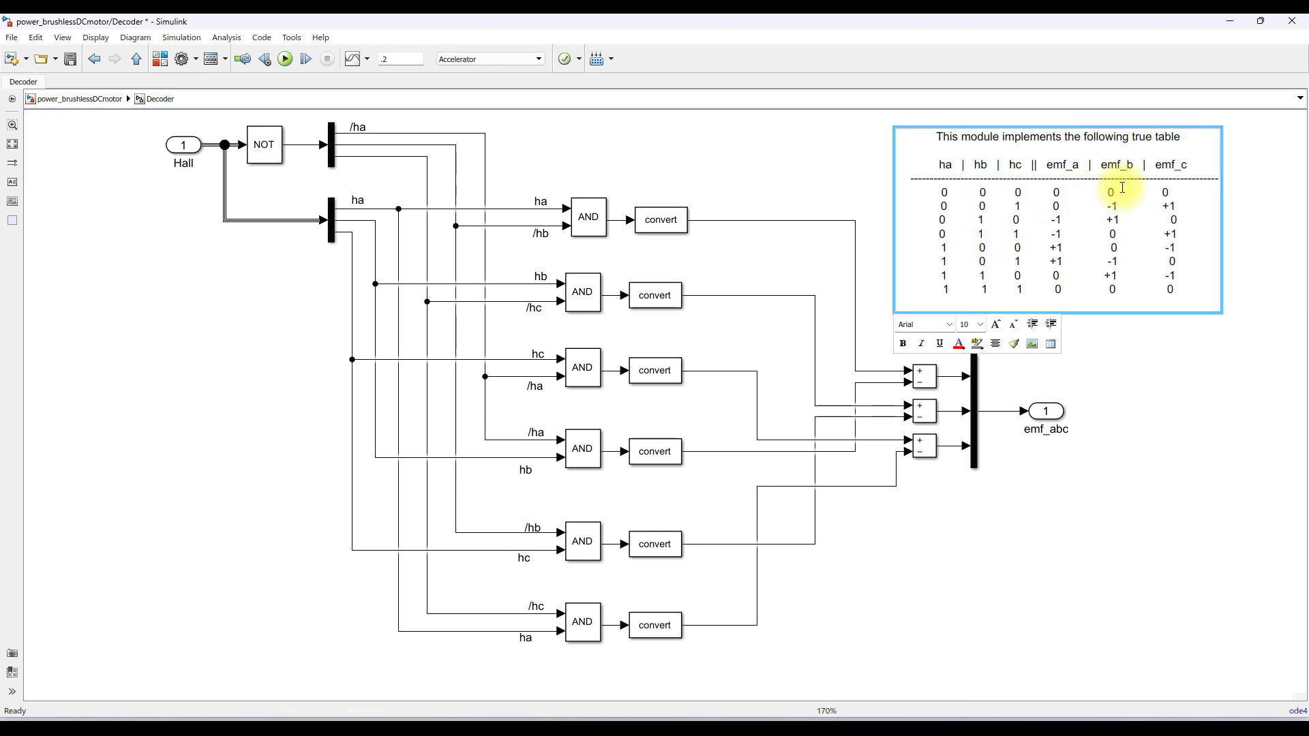
left_click(950, 193)
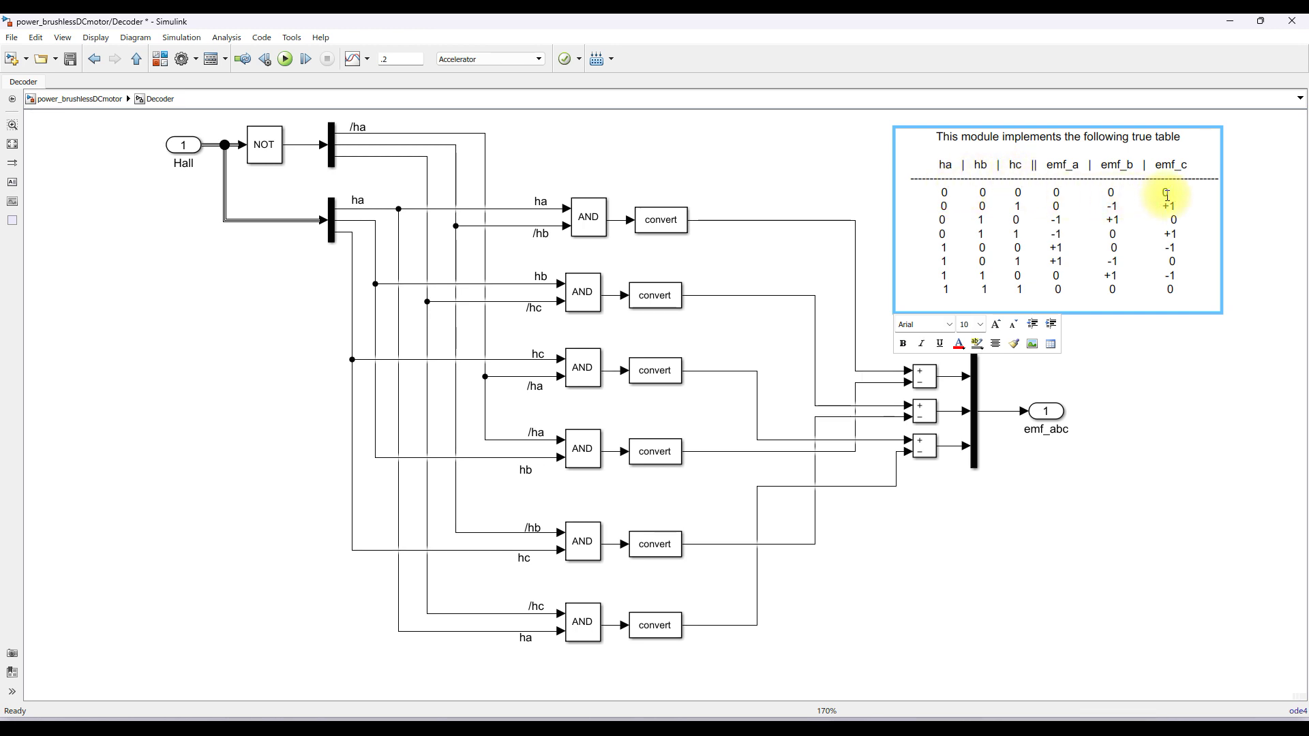
left_click(949, 210)
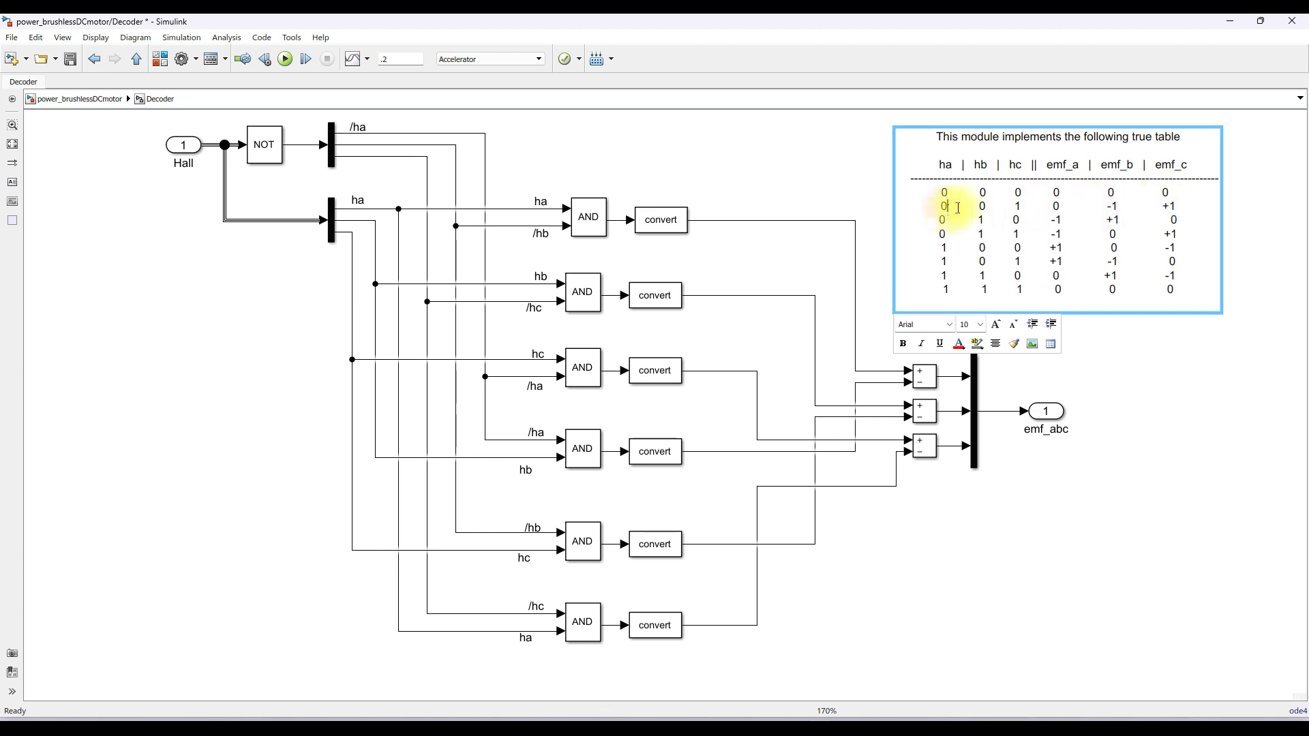
left_click(1019, 206)
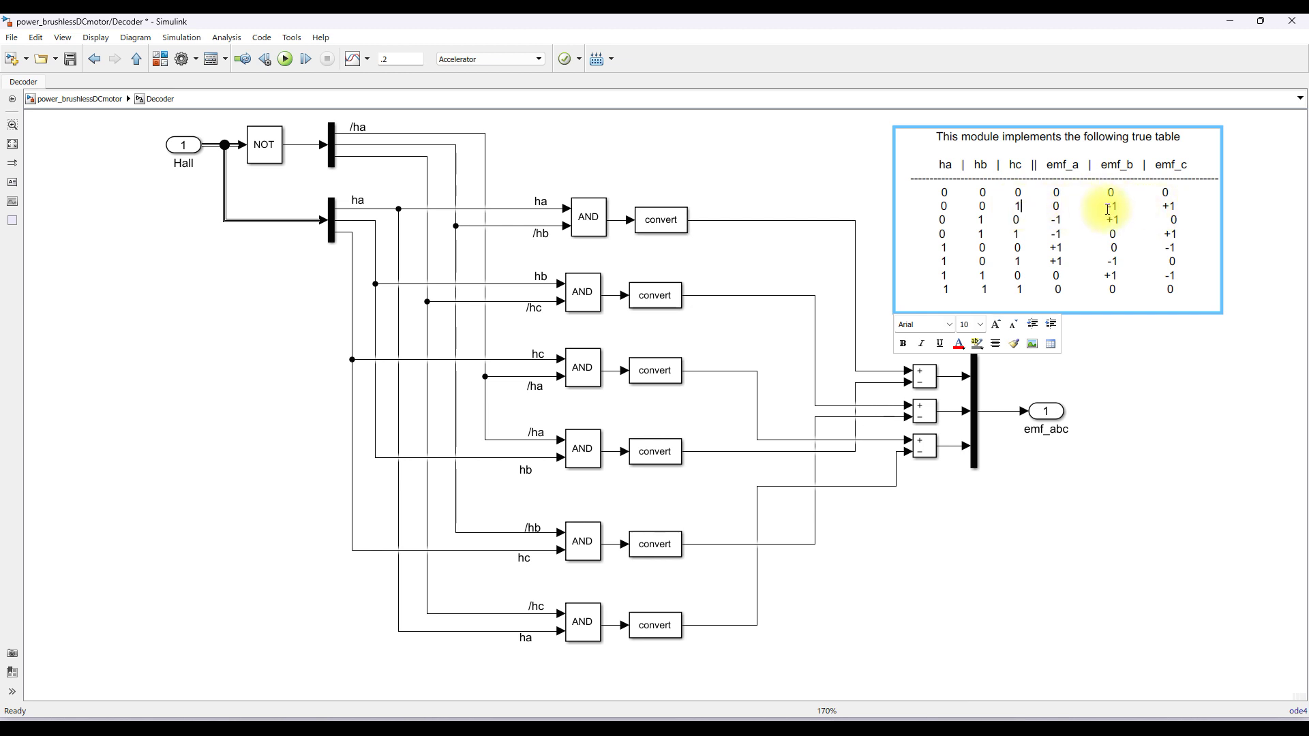
left_click(1162, 376)
left_click(1080, 277)
left_click(982, 371)
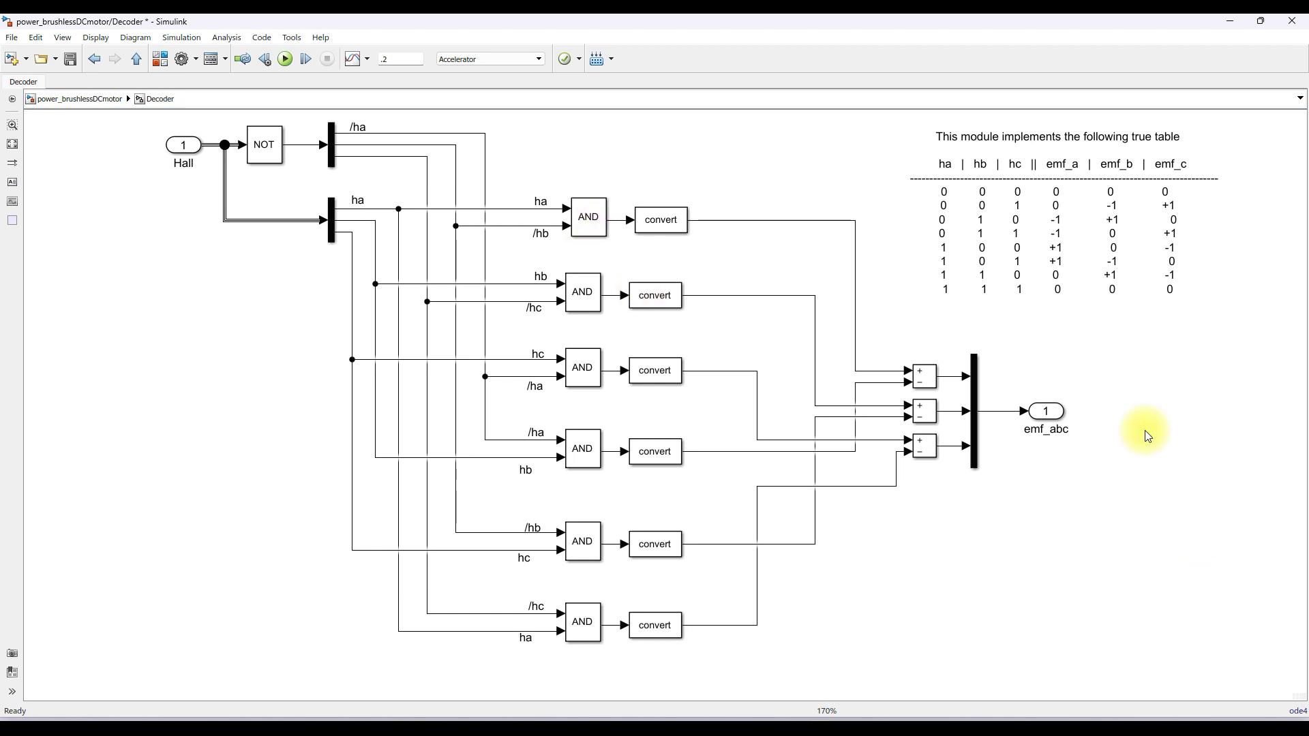
- Return to the main motor model and open the Gates subsystem
left_click(919, 417)
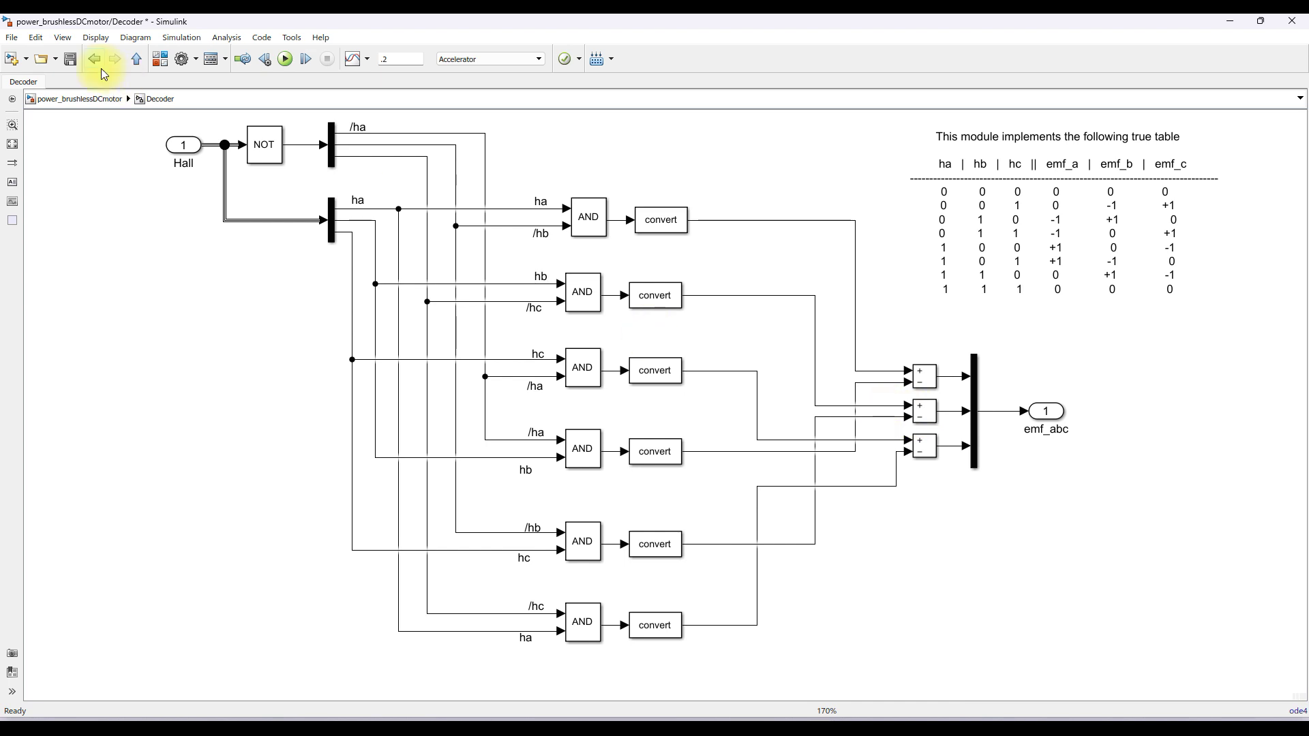
left_click(136, 58)
left_click(783, 191)
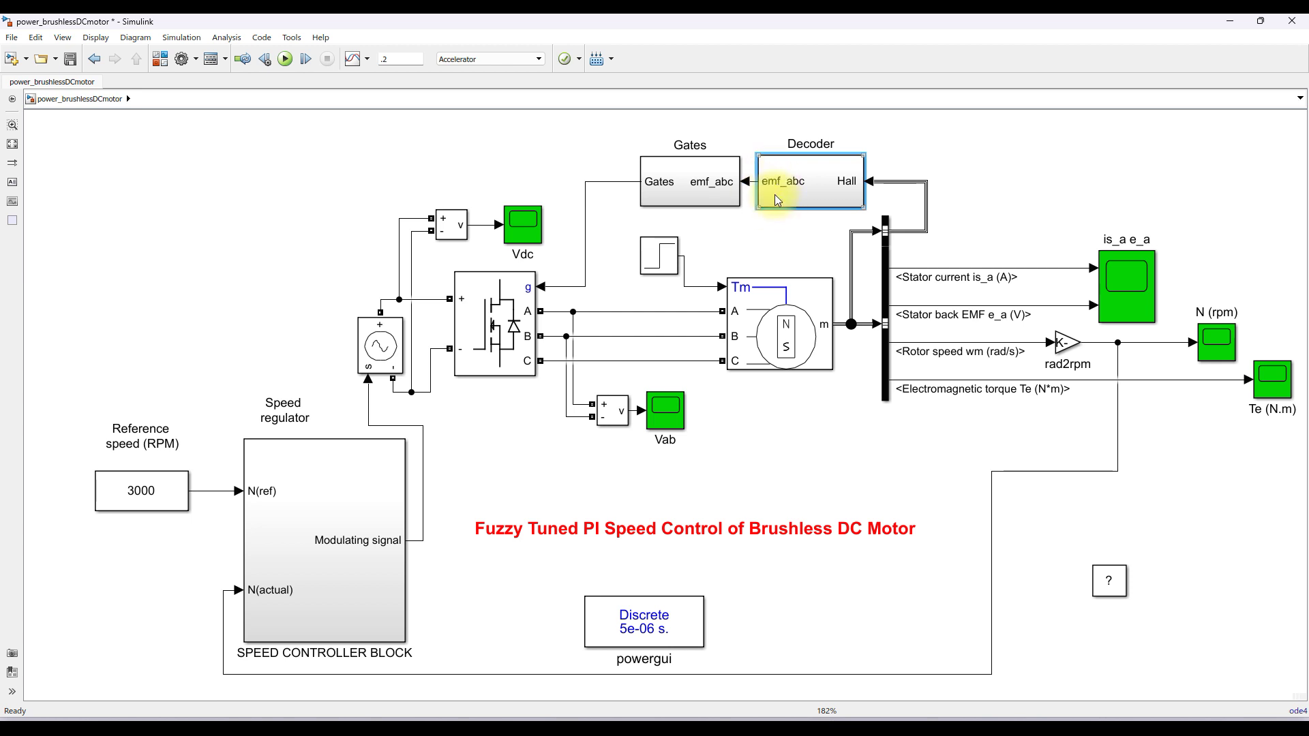
double_click(709, 190)
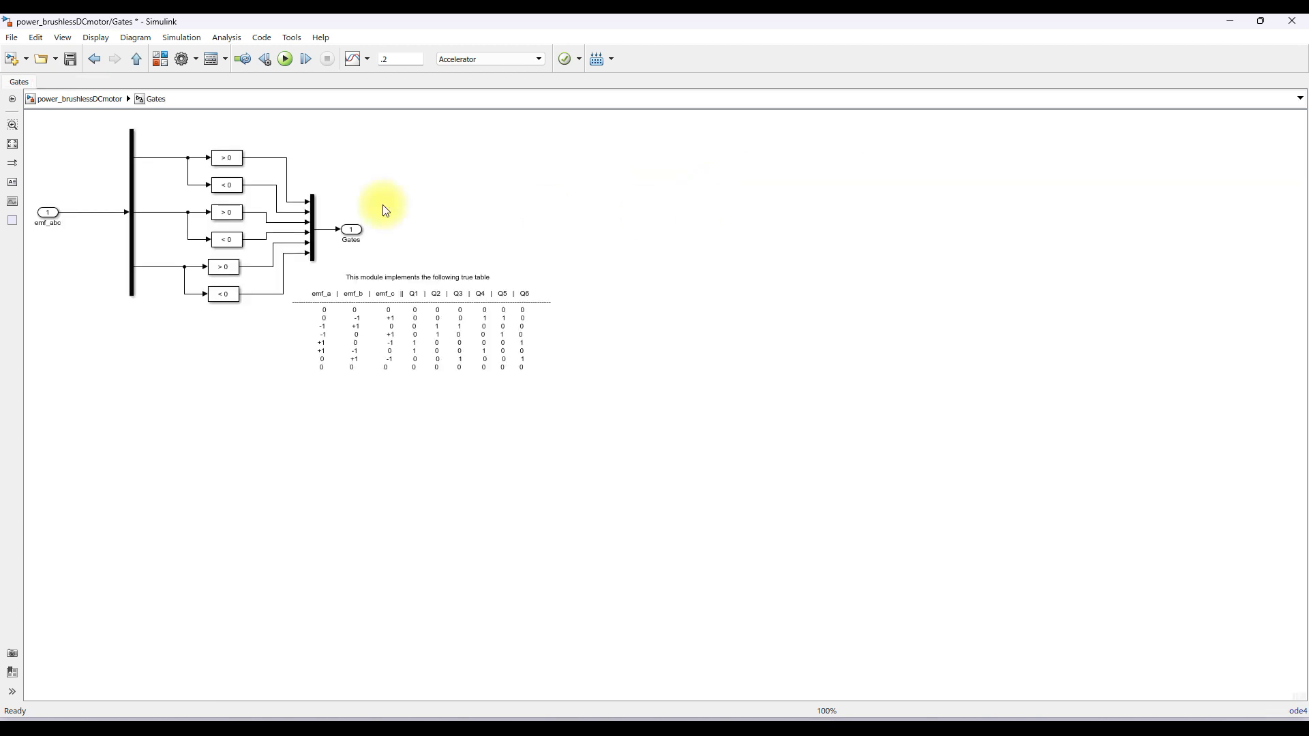
- Fit the Gates diagram to the window and select its truth-table note
left_click(12, 144)
left_click(934, 509)
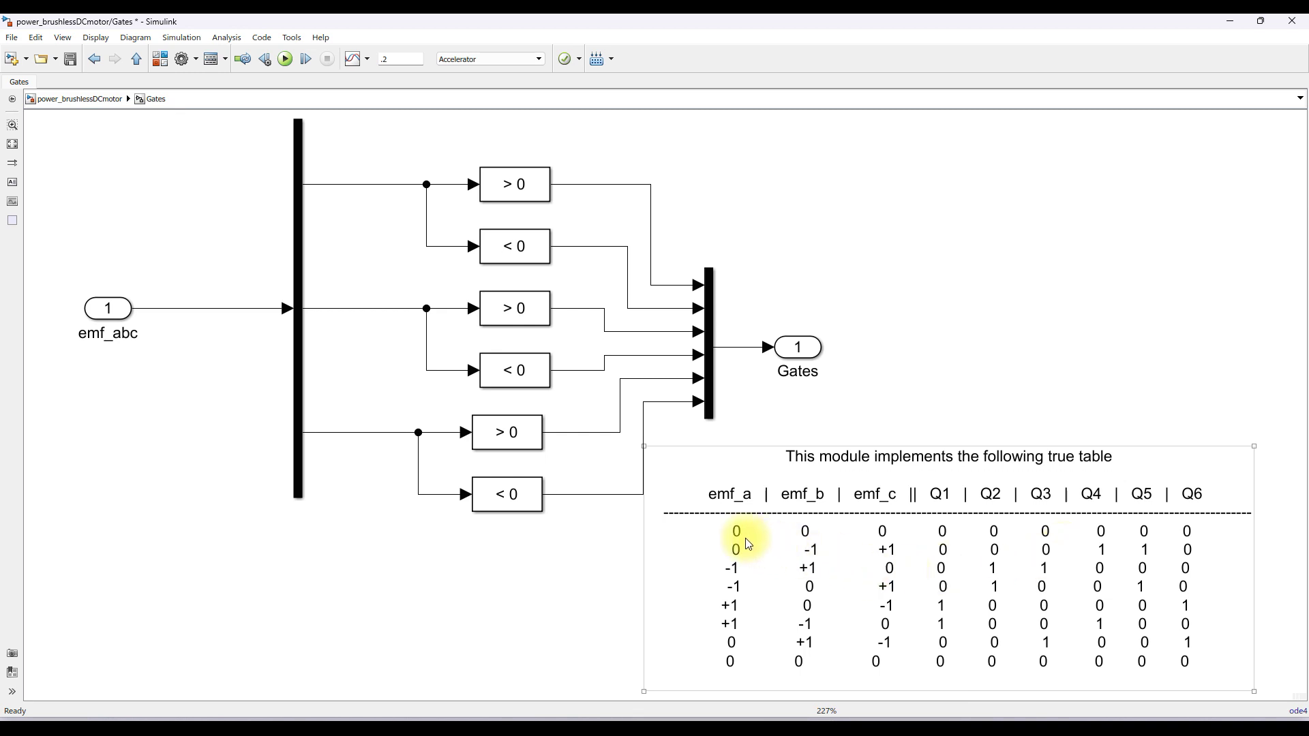
key("F9")
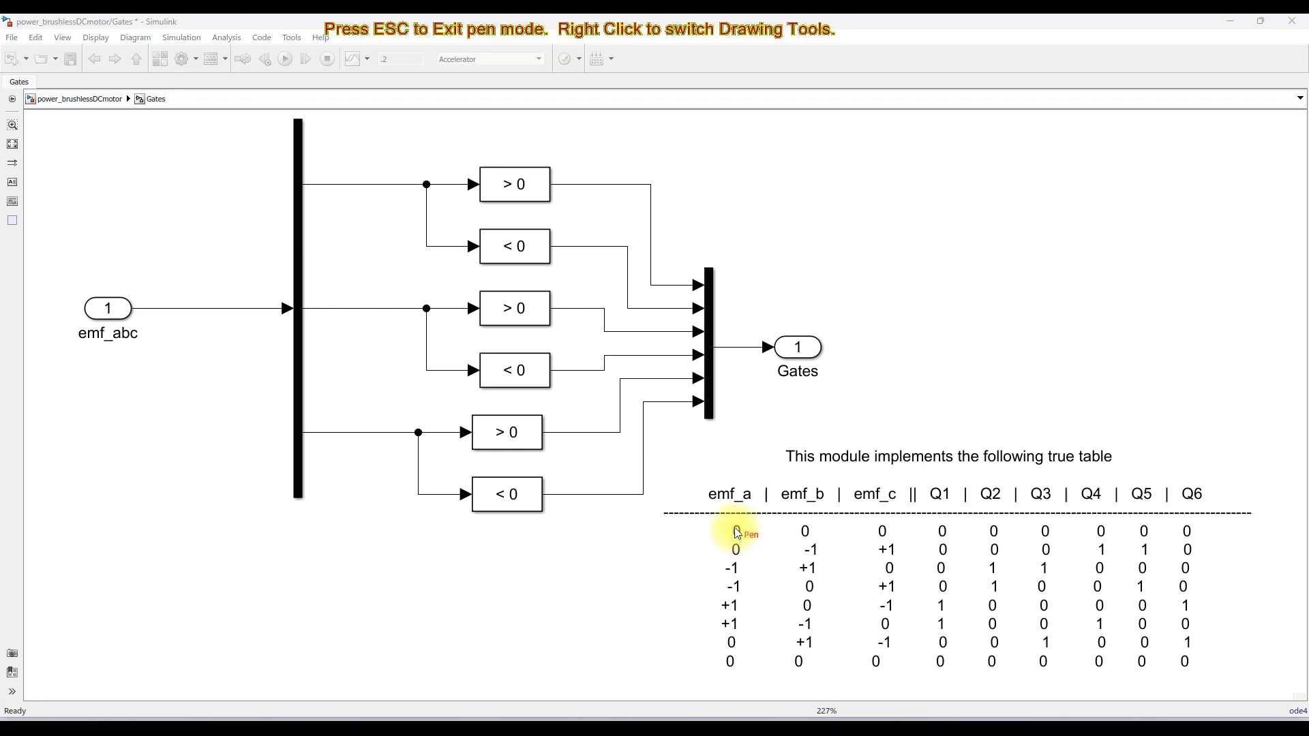
- Pen-annotate the Gates truth table, marking the emf_a–emf_c columns and Q1–Q6 values
left_click_drag(732, 524, 694, 619)
mouse_move(897, 661)
left_mouse_down()
mouse_move(923, 619)
mouse_move(905, 549)
mouse_move(874, 517)
mouse_move(714, 519)
left_mouse_up()
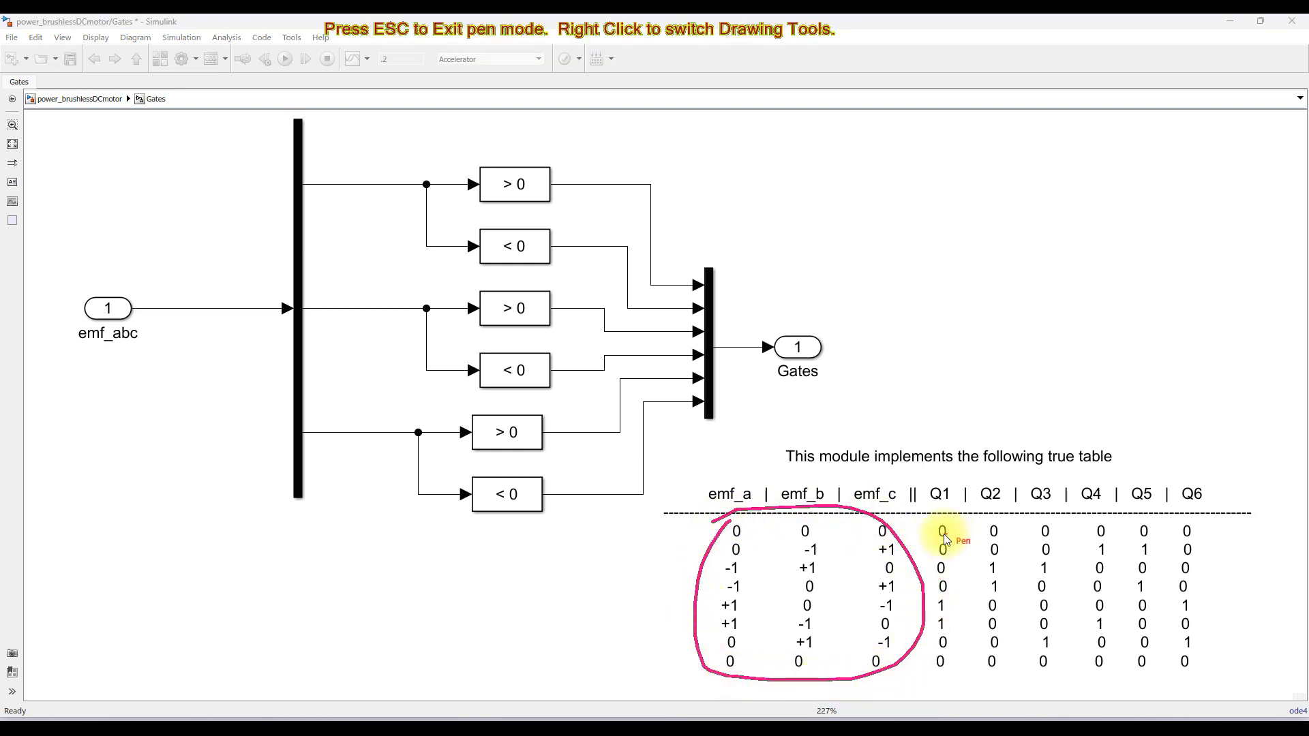
left_click_drag(926, 541, 1189, 549)
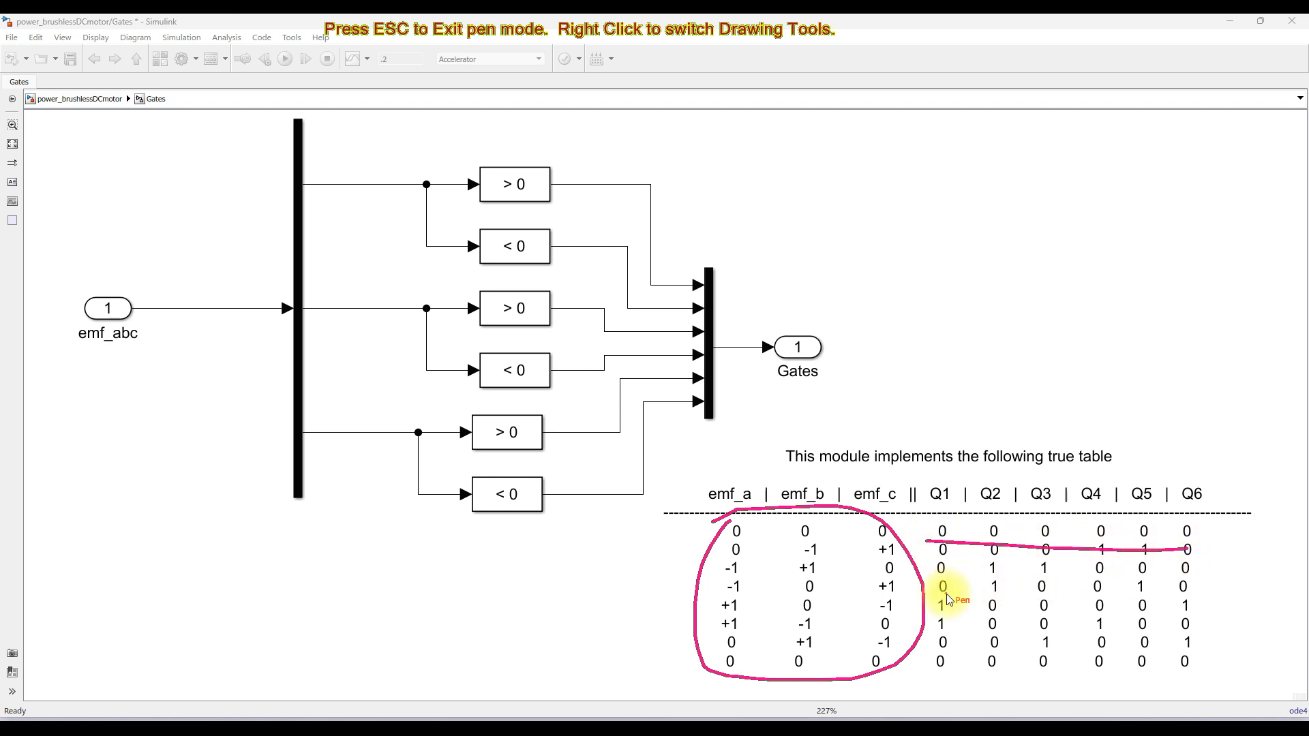
mouse_move(925, 523)
left_mouse_down()
mouse_move(921, 661)
mouse_move(1061, 679)
mouse_move(1238, 672)
mouse_move(1212, 525)
mouse_move(951, 519)
mouse_move(958, 501)
left_mouse_up()
- Mark the six comparison blocks, their phase inputs and mux outputs, then go up to the top-level model
mouse_move(529, 147)
left_mouse_down()
mouse_move(450, 164)
mouse_move(394, 239)
mouse_move(385, 346)
mouse_move(426, 460)
mouse_move(509, 536)
mouse_move(625, 471)
mouse_move(612, 215)
mouse_move(531, 151)
left_mouse_up()
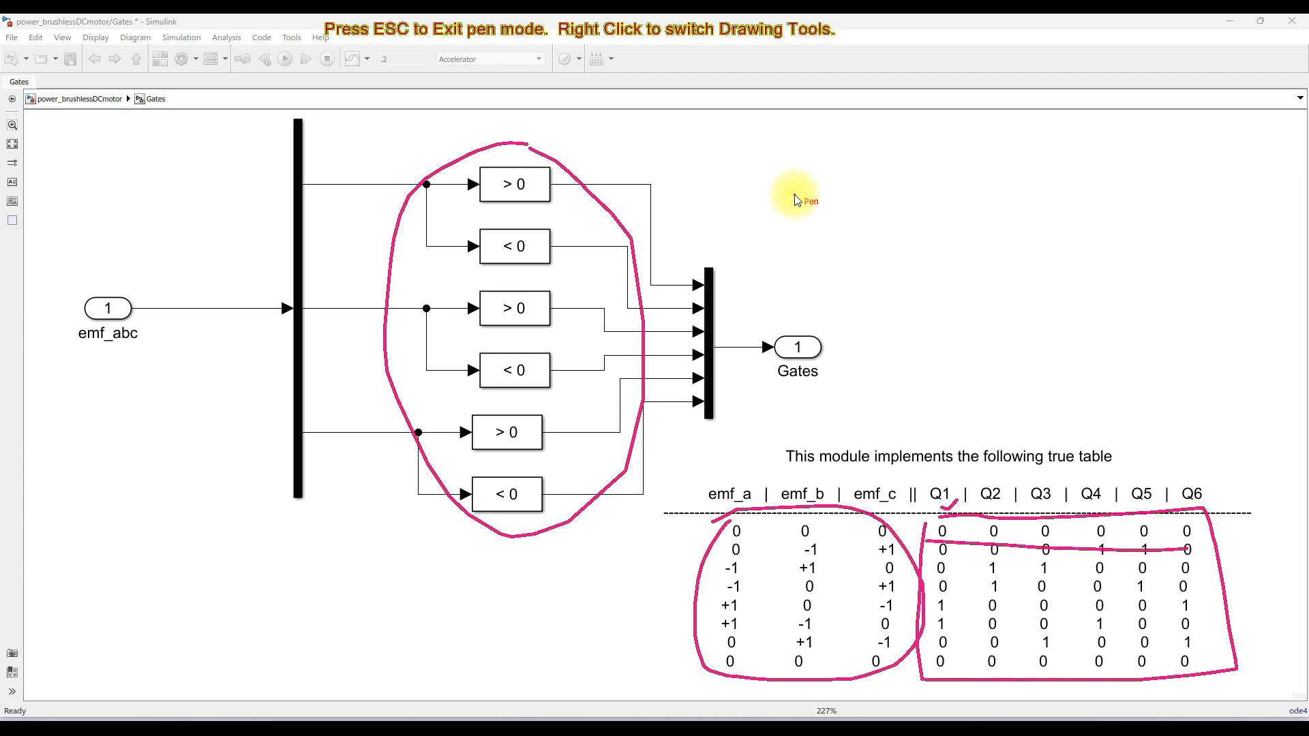
mouse_move(332, 191)
left_mouse_down()
mouse_move(370, 188)
mouse_move(353, 193)
left_mouse_up()
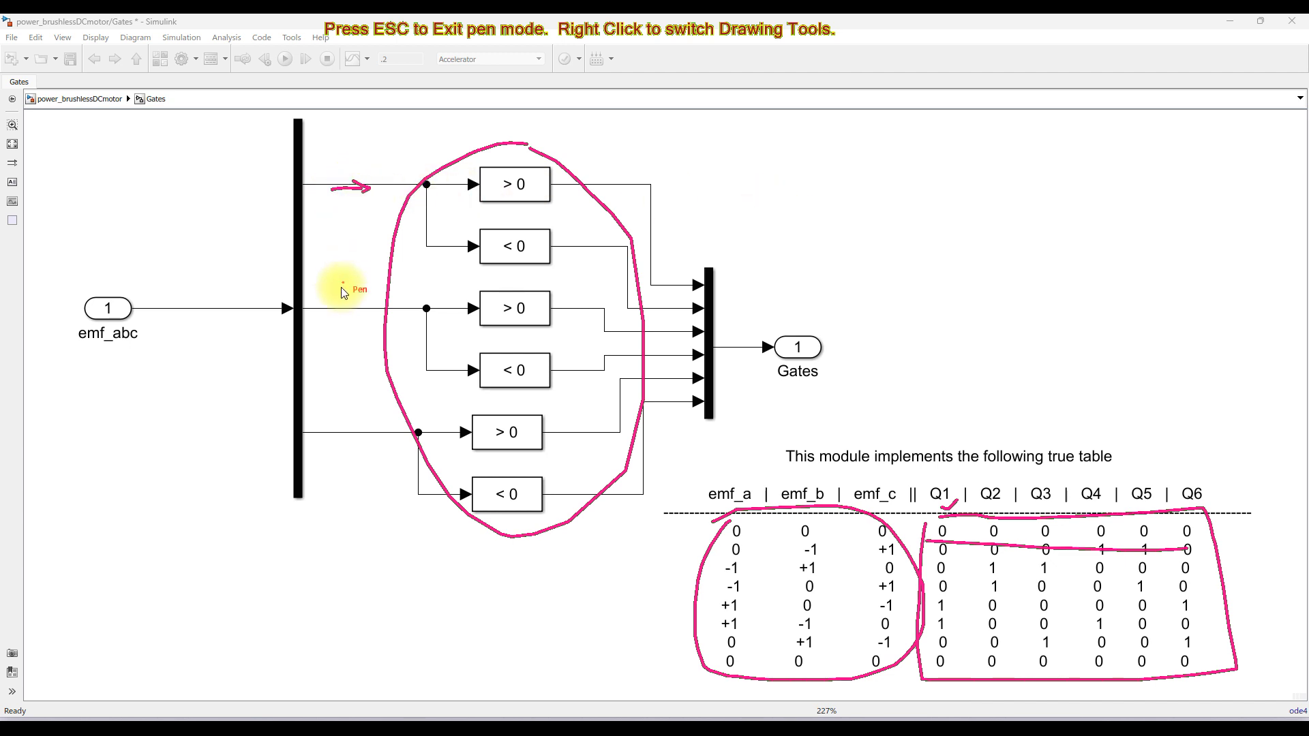
left_click_drag(333, 309, 354, 310)
left_click_drag(345, 429, 368, 427)
mouse_move(675, 269)
left_mouse_down()
mouse_move(657, 365)
mouse_move(682, 385)
mouse_move(688, 277)
left_mouse_up()
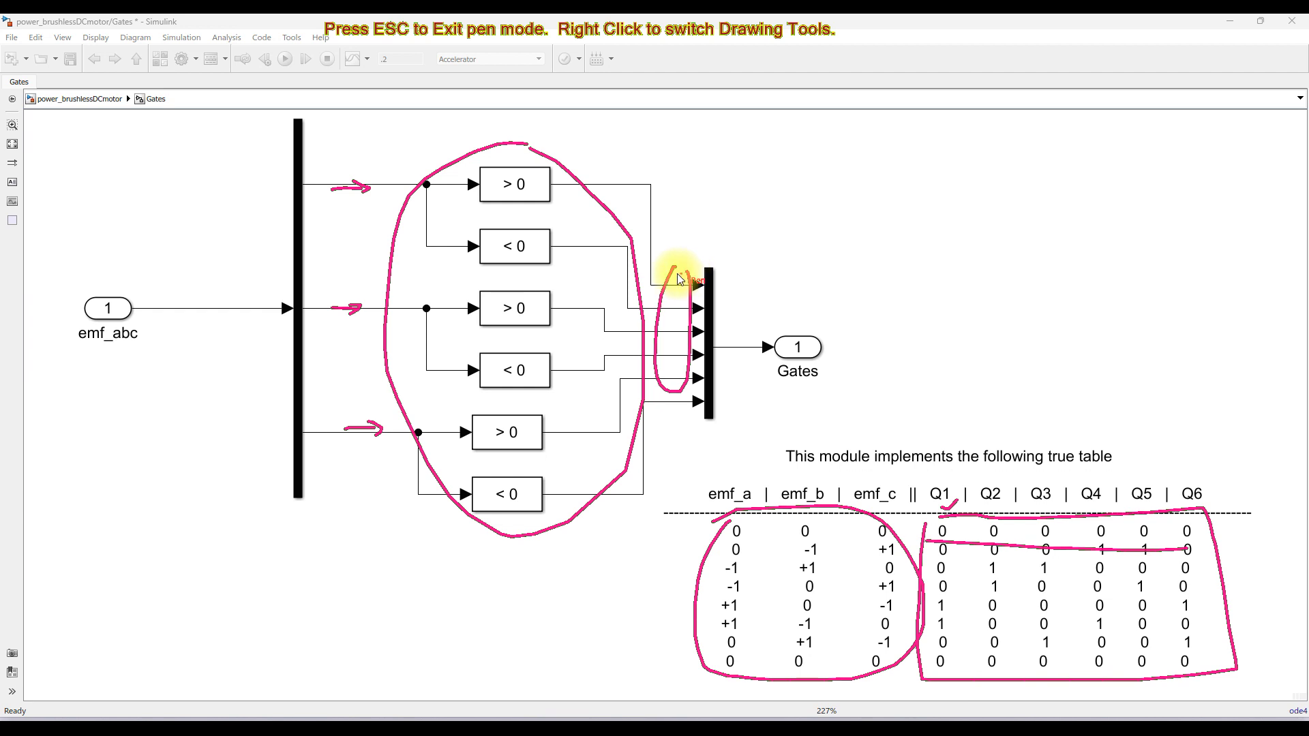
key("Escape")
left_click(137, 59)
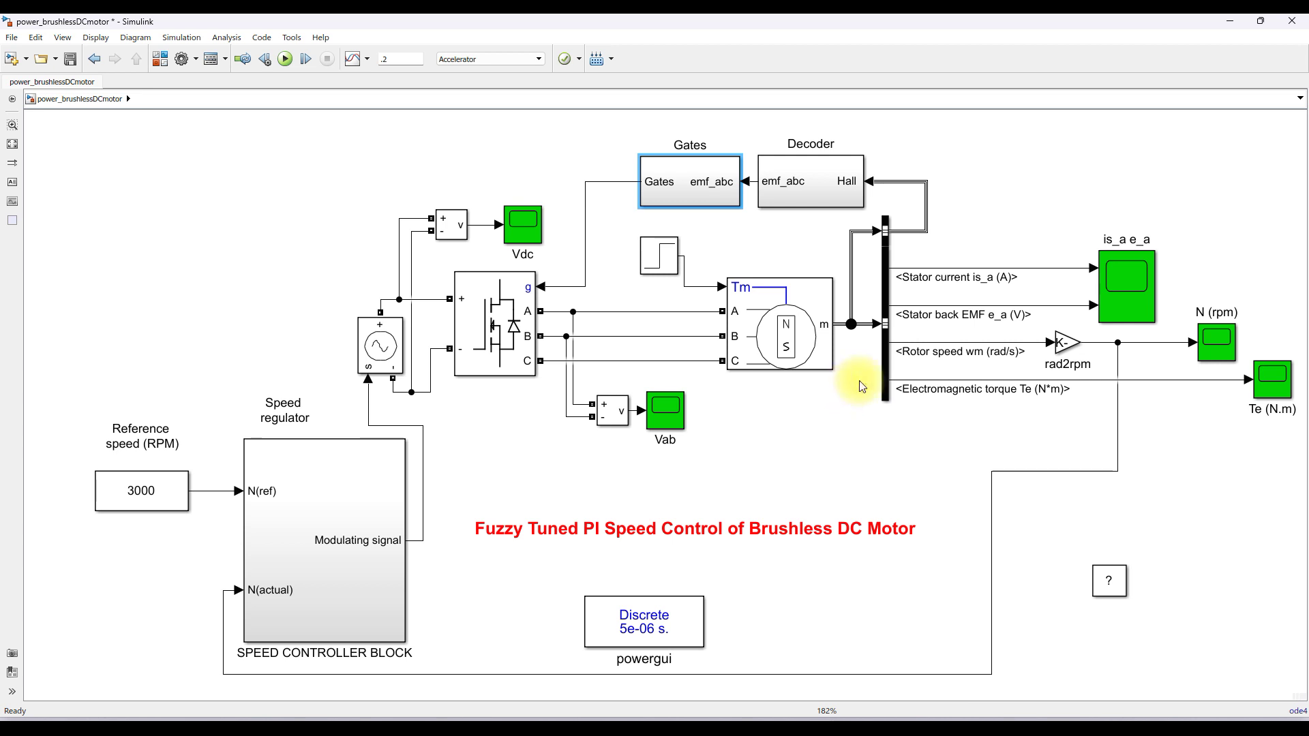
- Annotate the DC voltage source, the speed feedback path to N(actual), and the N(ref) input
left_click(385, 351)
key("ctrl+2")
mouse_move(419, 328)
left_mouse_down()
mouse_move(368, 293)
mouse_move(335, 311)
mouse_move(341, 373)
mouse_move(390, 408)
mouse_move(427, 373)
mouse_move(418, 328)
left_mouse_up()
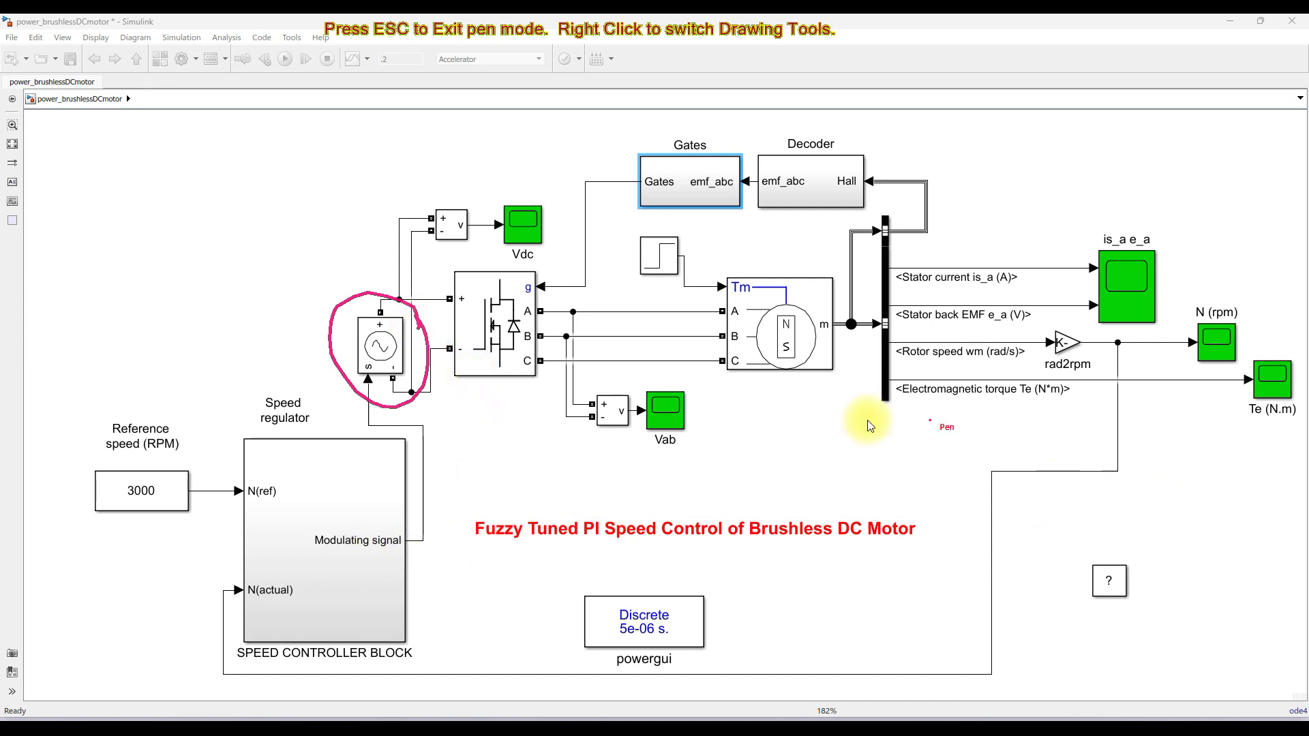
mouse_move(1113, 349)
left_mouse_down()
mouse_move(1100, 418)
mouse_move(1025, 571)
mouse_move(917, 654)
mouse_move(620, 681)
mouse_move(319, 664)
mouse_move(205, 634)
mouse_move(214, 600)
left_mouse_up()
mouse_move(220, 491)
left_mouse_down()
mouse_move(240, 490)
mouse_move(230, 486)
left_mouse_up()
key("Escape")
- Open and fit the SPEED CONTROLLER BLOCK, highlighting the error, derivative and fuzzy output signals
double_click(327, 504)
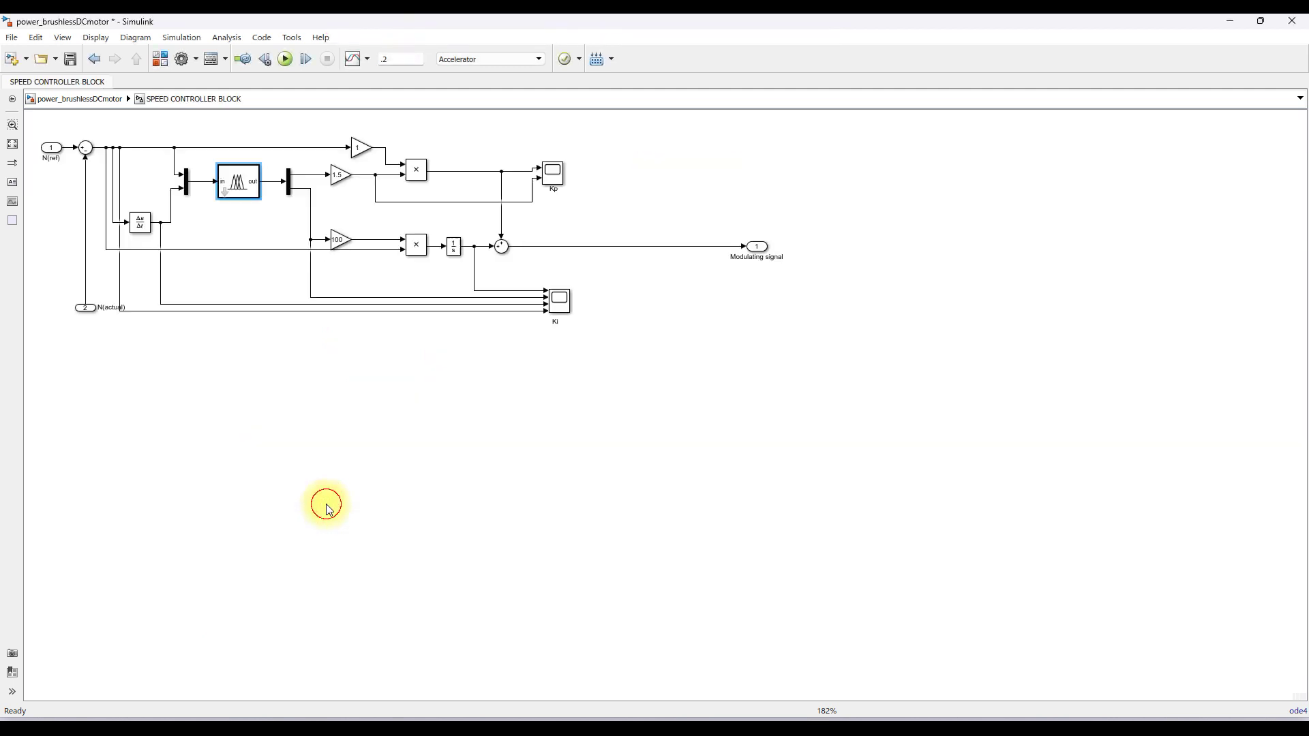
left_click(11, 145)
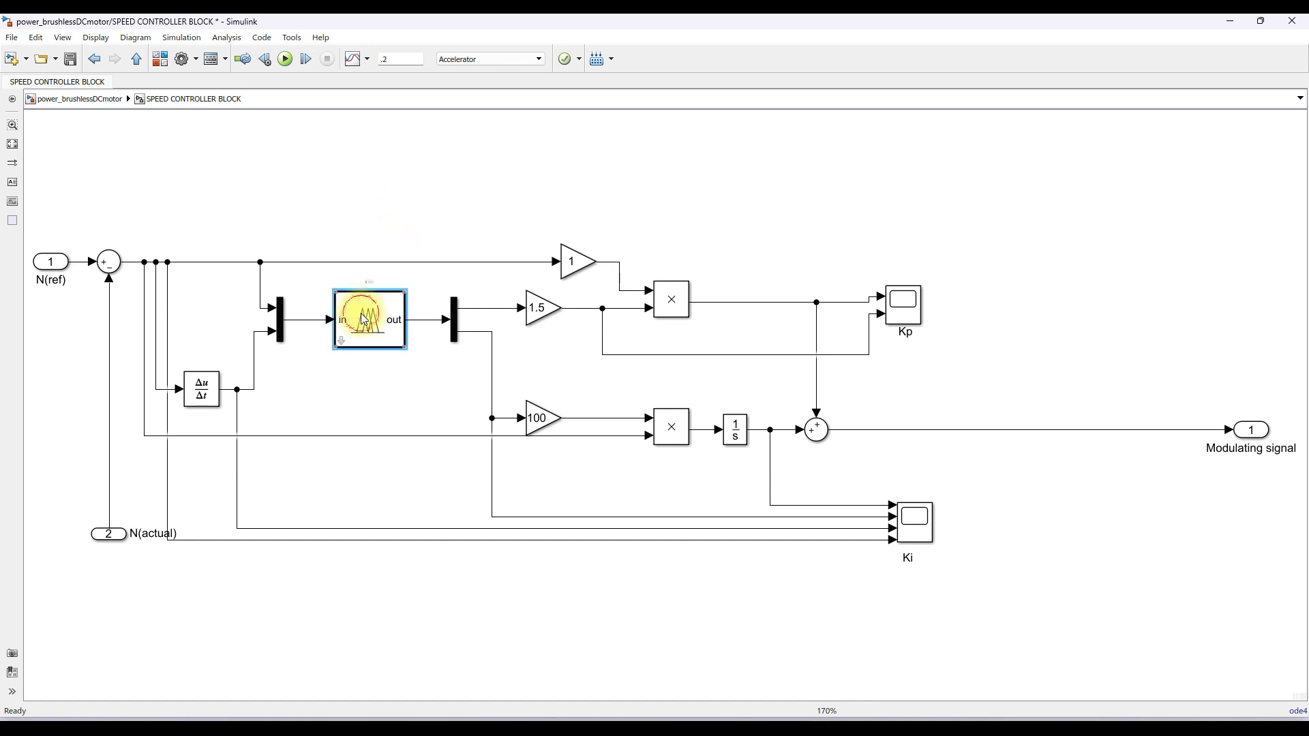
left_click(260, 280)
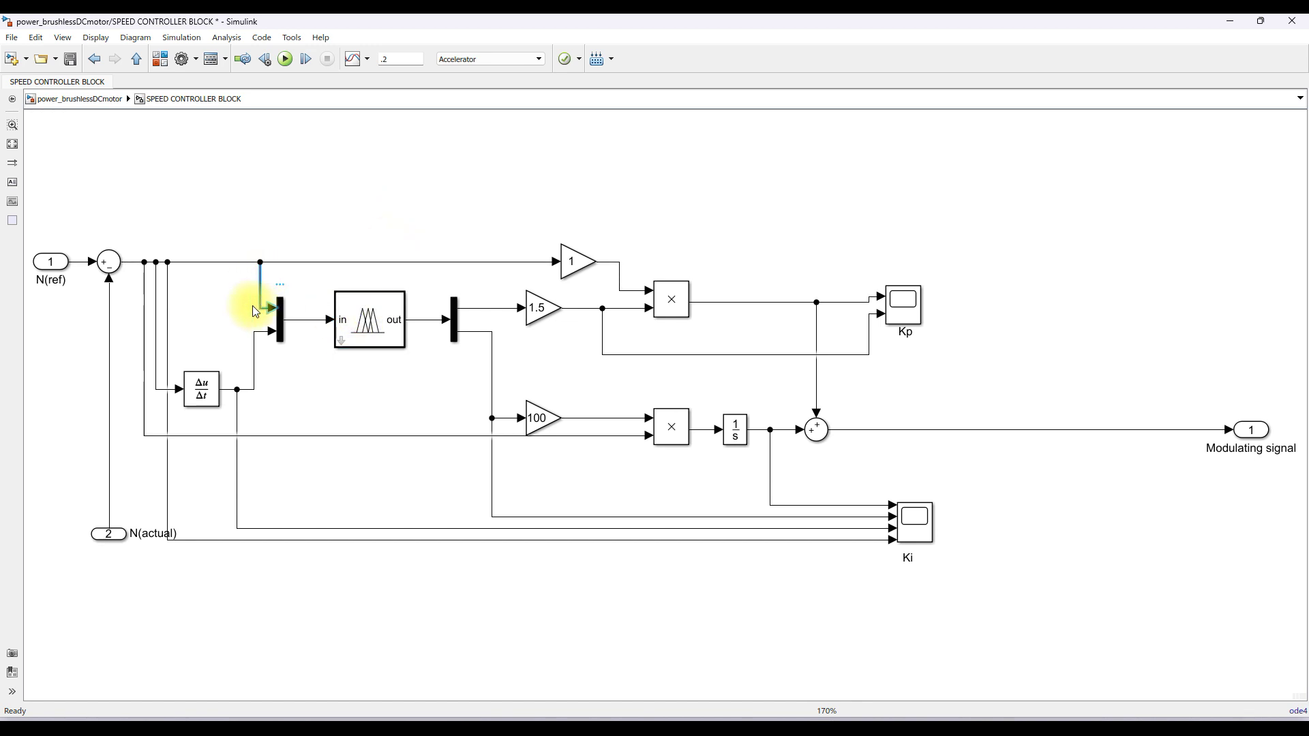
left_click(256, 379)
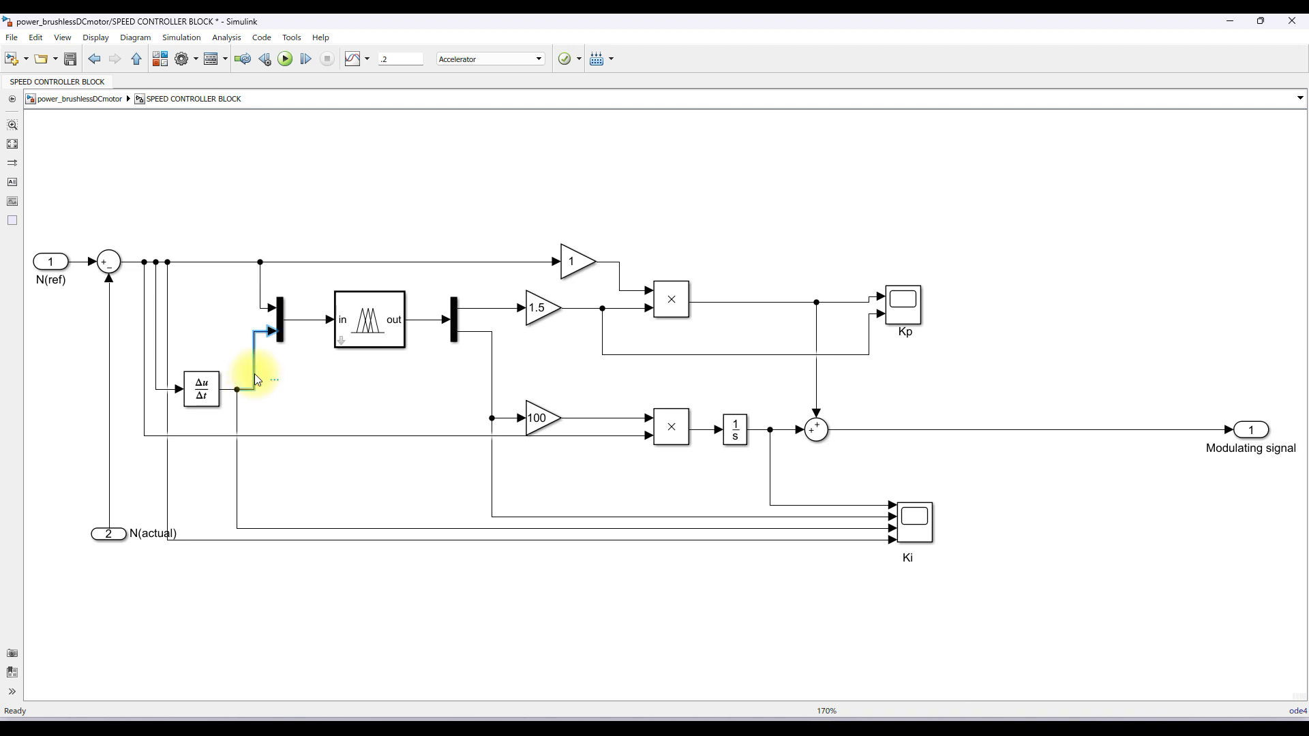
left_click(477, 308)
left_click(492, 354)
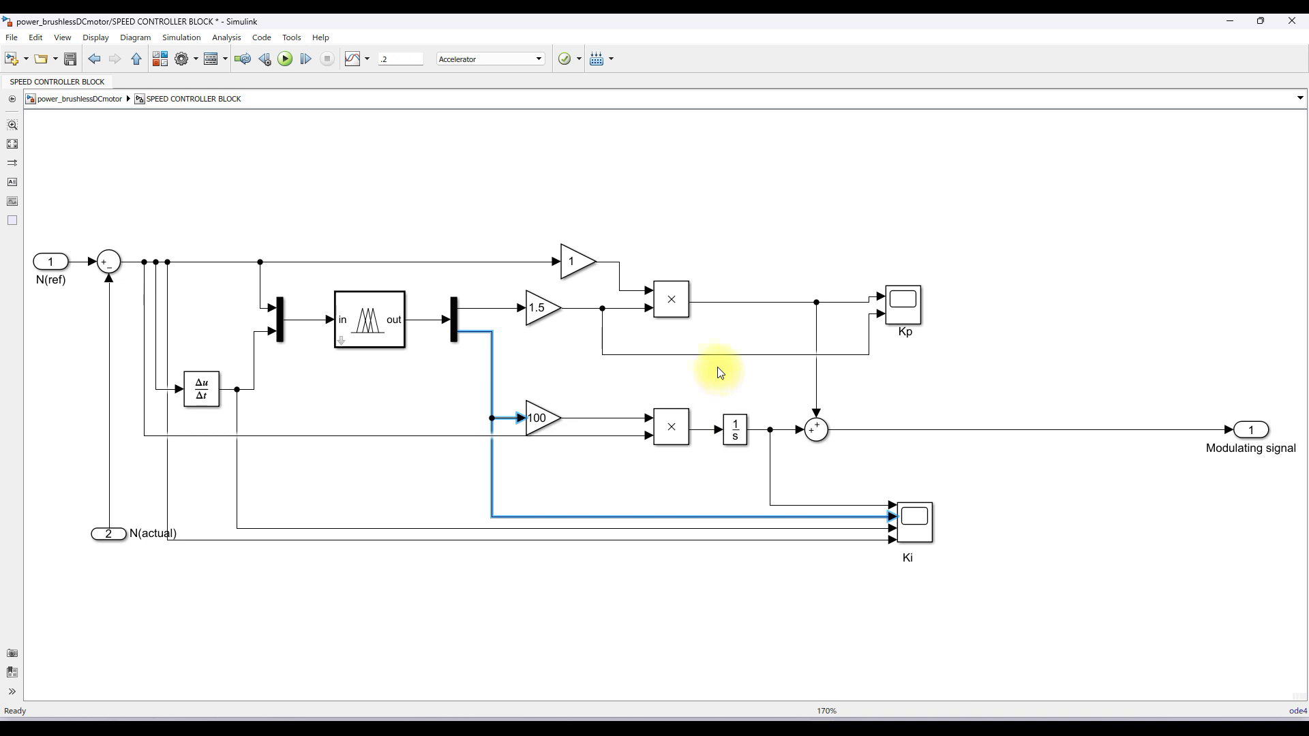
- Annotate the proportional gain path, lower product input, 1/s integrator and sum block
key("ctrl+shift+p")
left_click_drag(609, 252, 650, 290)
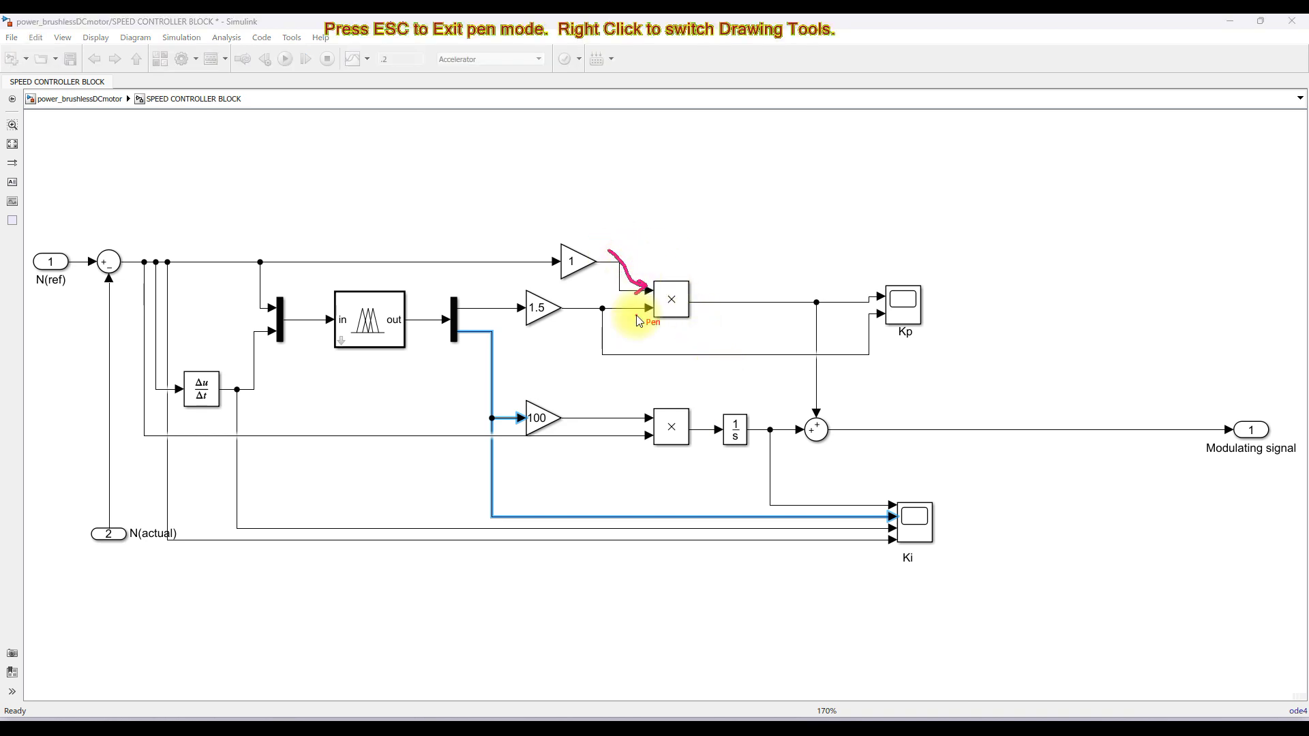
left_click_drag(576, 435, 644, 435)
mouse_move(750, 413)
left_mouse_down()
mouse_move(693, 421)
mouse_move(704, 451)
mouse_move(754, 444)
mouse_move(740, 407)
left_mouse_up()
mouse_move(844, 411)
left_mouse_down()
mouse_move(762, 421)
mouse_move(804, 455)
mouse_move(823, 429)
left_mouse_up()
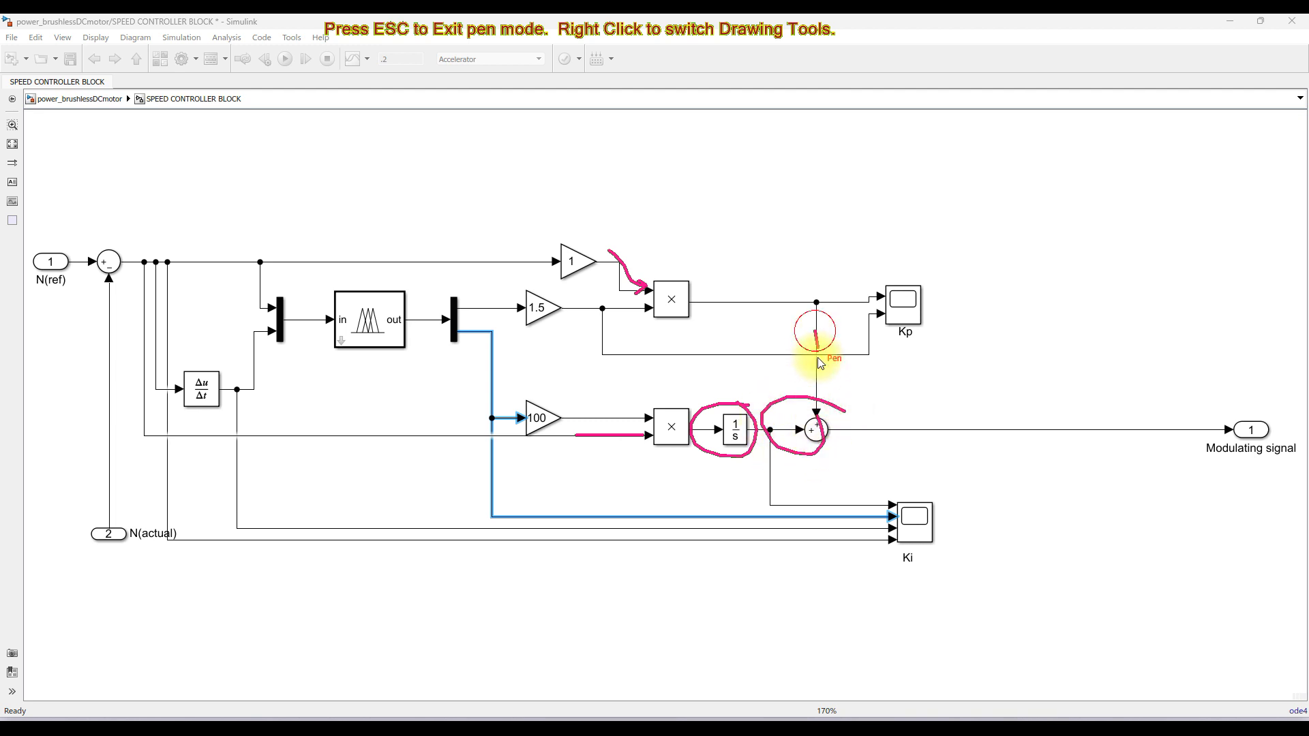
key("Escape")
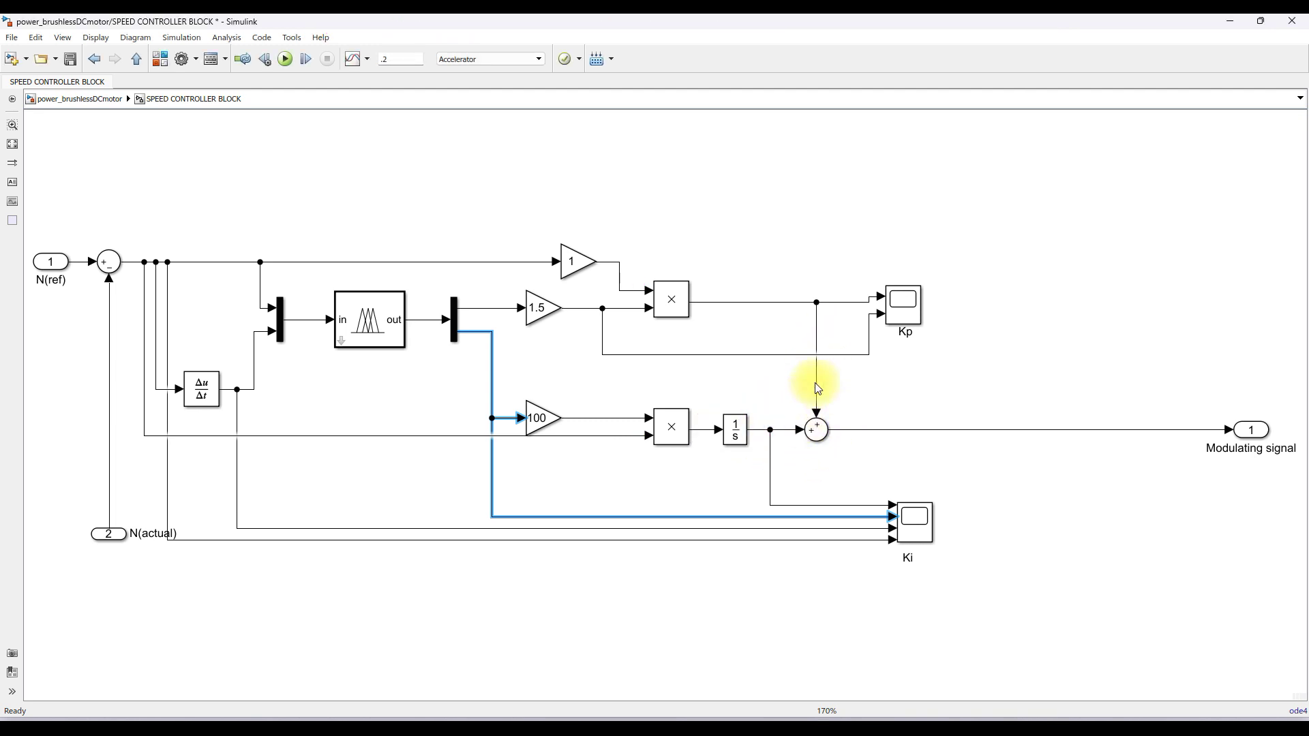
- Mark the P and I terms entering the sum and the Modulating signal output, then go up to the top-level model
key("ctrl+shift+p")
left_click_drag(814, 349, 821, 379)
mouse_move(771, 436)
left_mouse_down()
mouse_move(795, 433)
mouse_move(784, 444)
left_mouse_up()
left_click_drag(921, 430, 977, 431)
left_click_drag(969, 427, 970, 435)
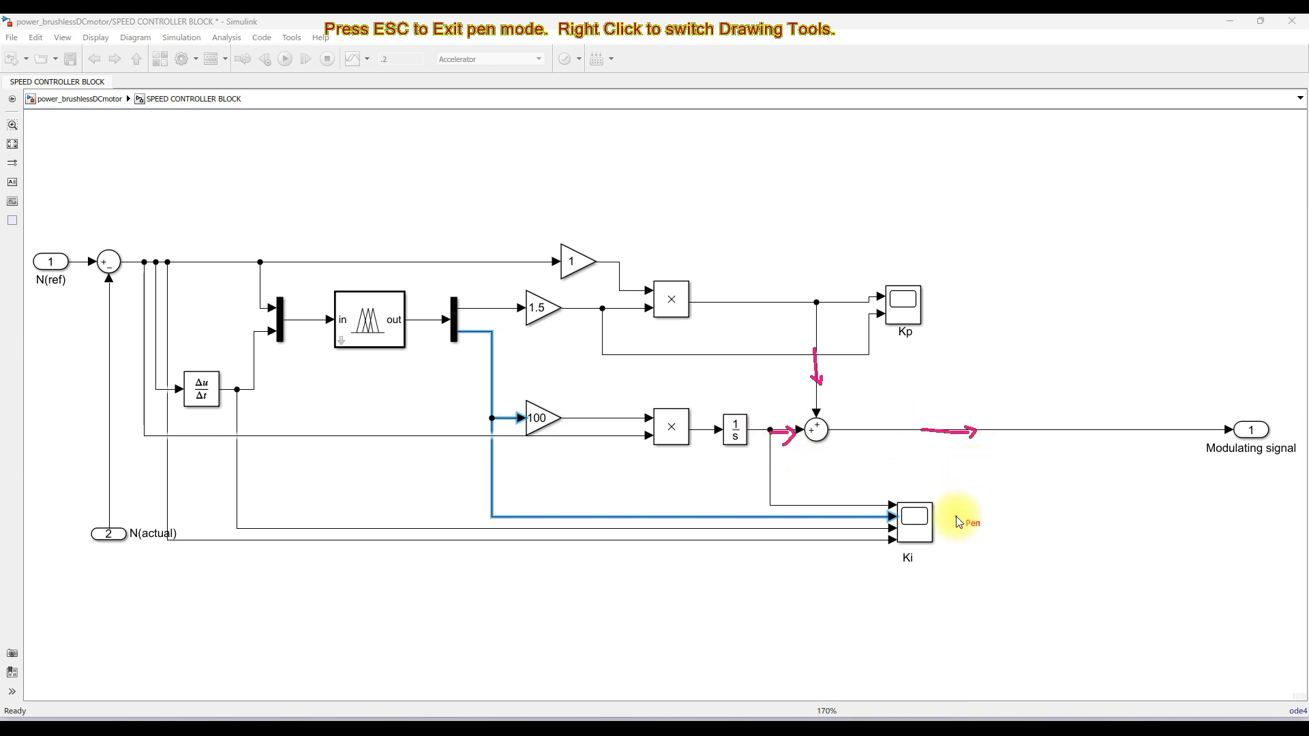
key("Escape")
left_click(136, 59)
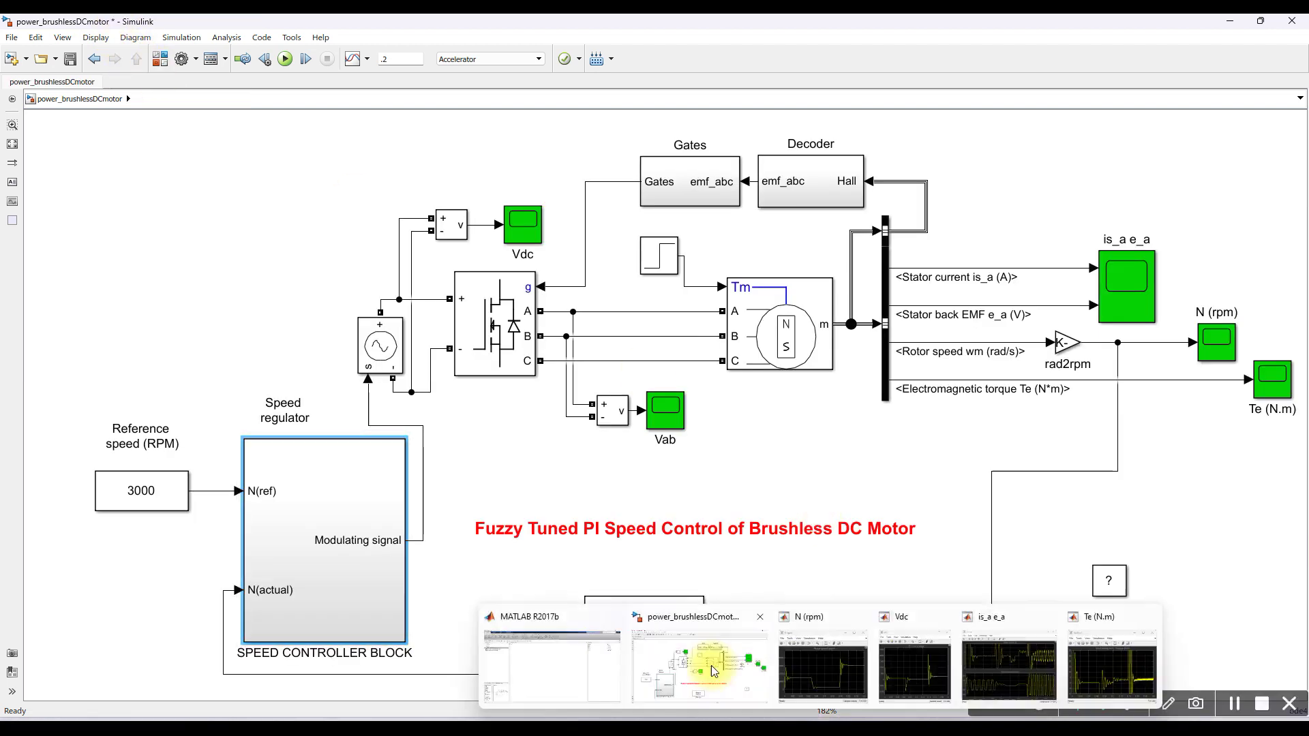
left_click(585, 658)
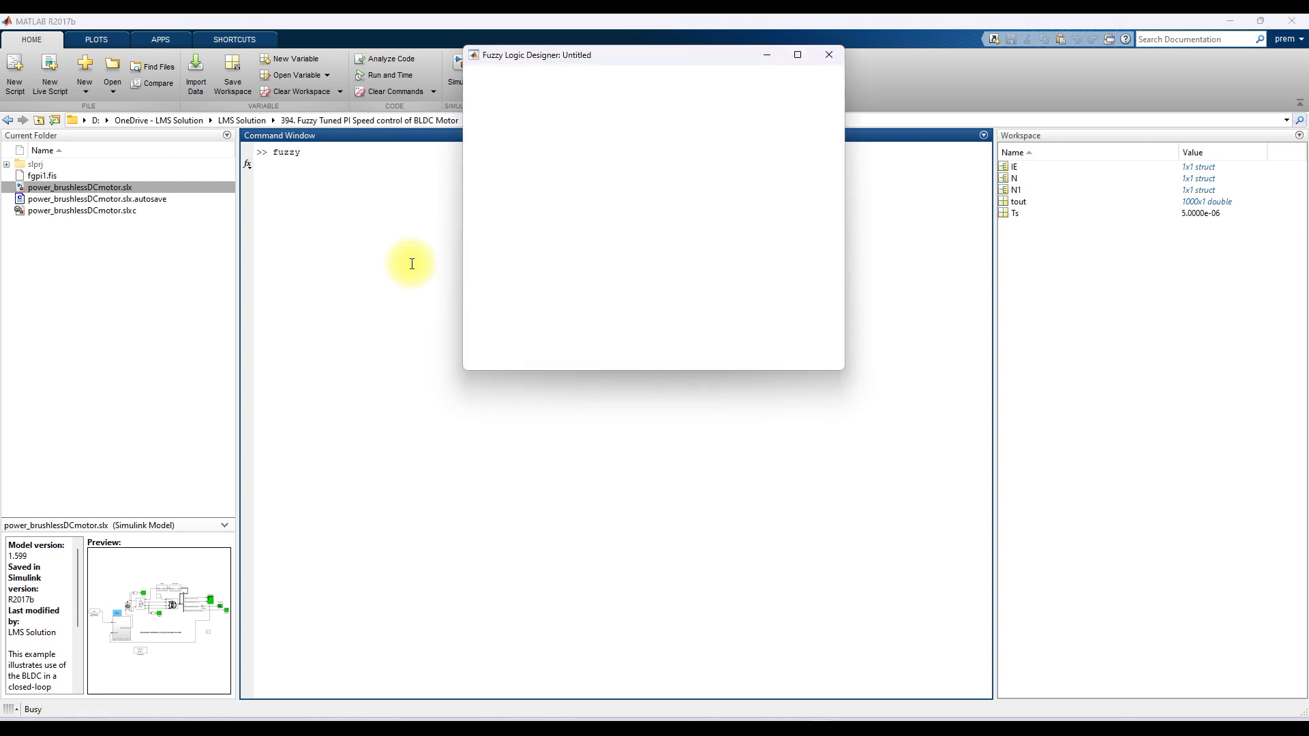
- Import the fgpi1.fis fuzzy system from file into Fuzzy Logic Designer
left_click(482, 74)
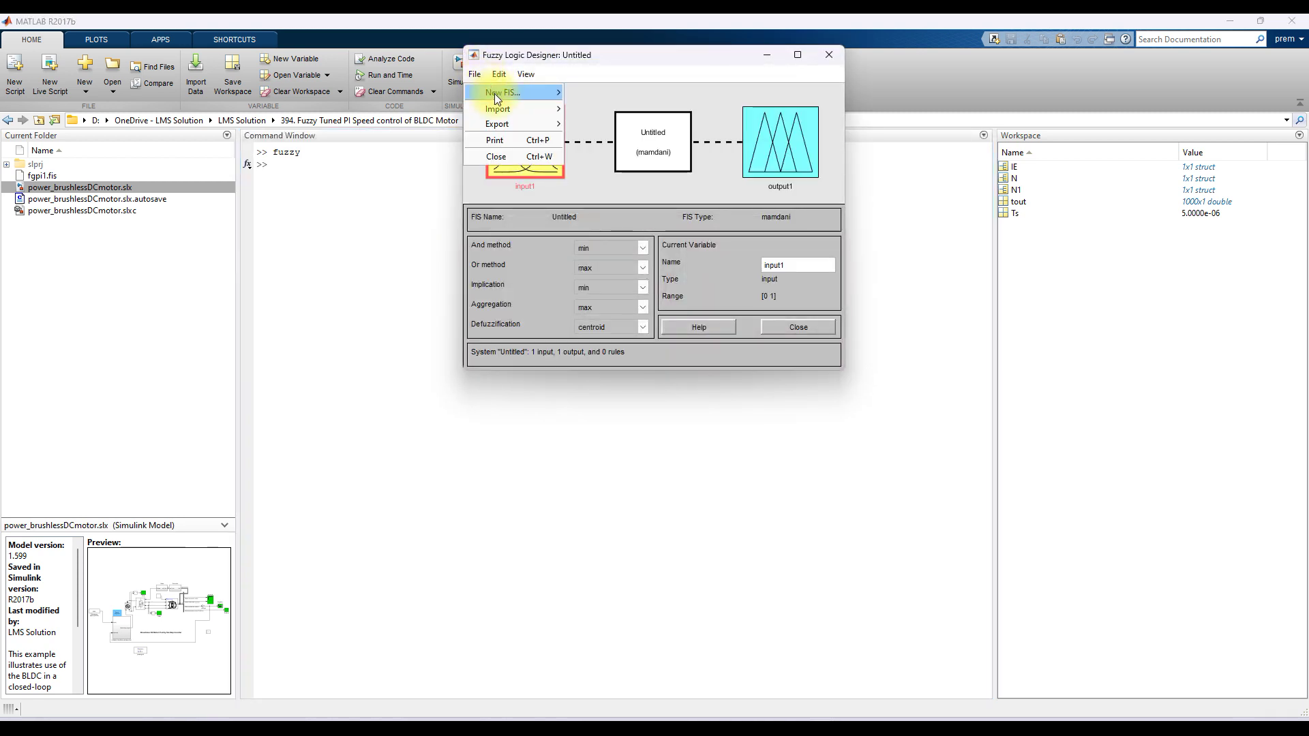
mouse_move(505, 102)
left_click(600, 123)
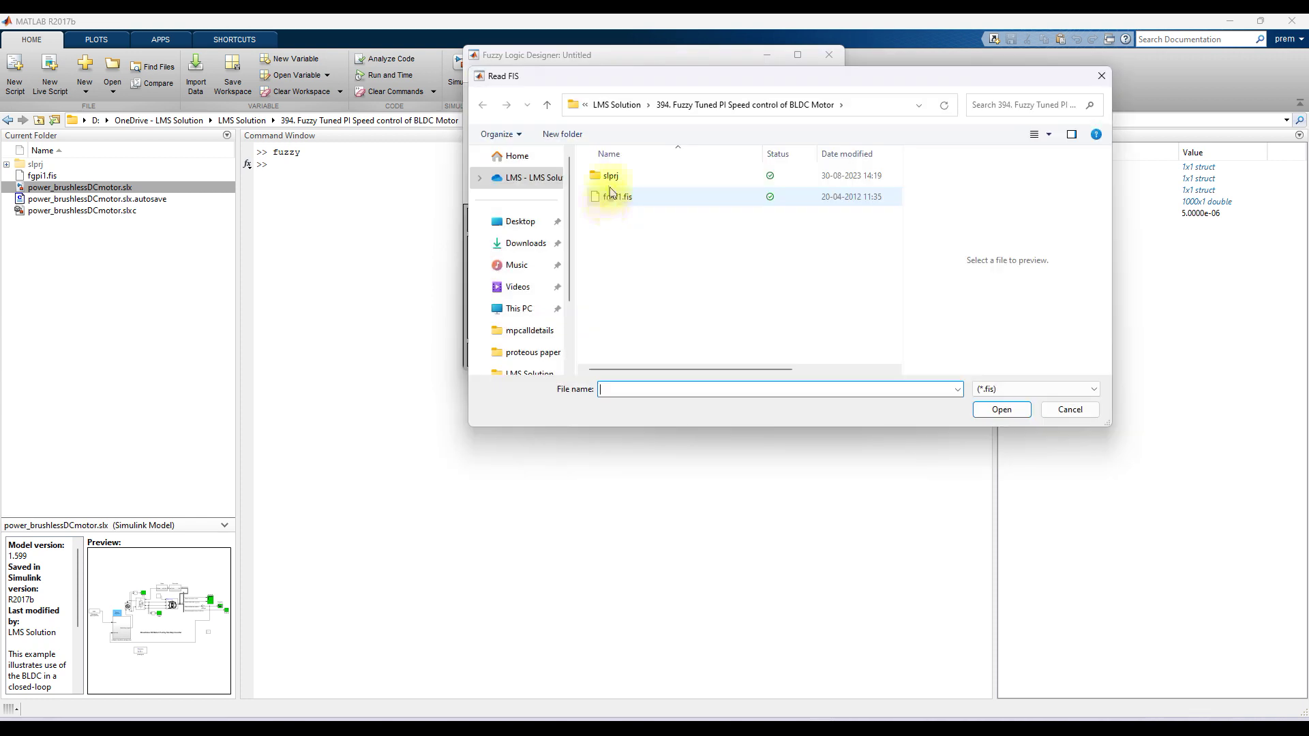
left_click(624, 199)
left_click(992, 409)
- Review the membership functions of inputs A, B and outputs K, I, then open the rule list
left_click(521, 102)
double_click(533, 116)
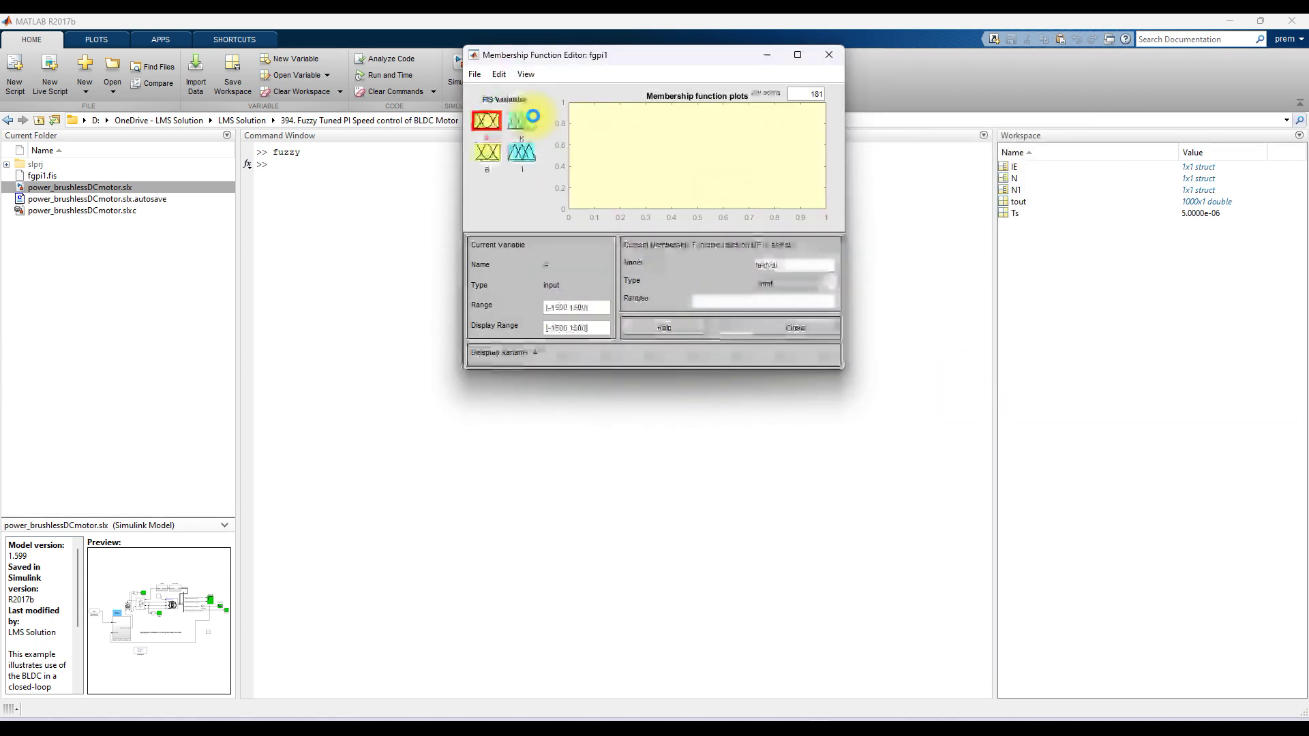
left_click(489, 152)
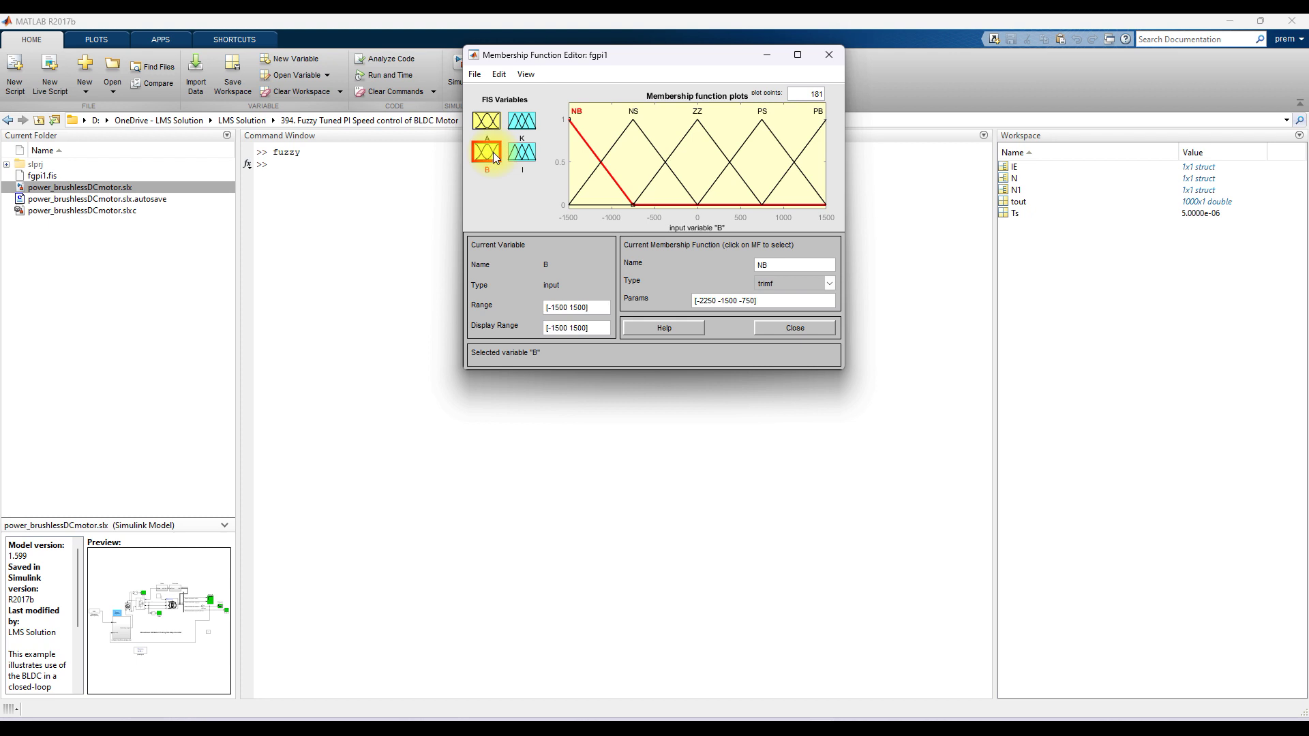
left_click(520, 125)
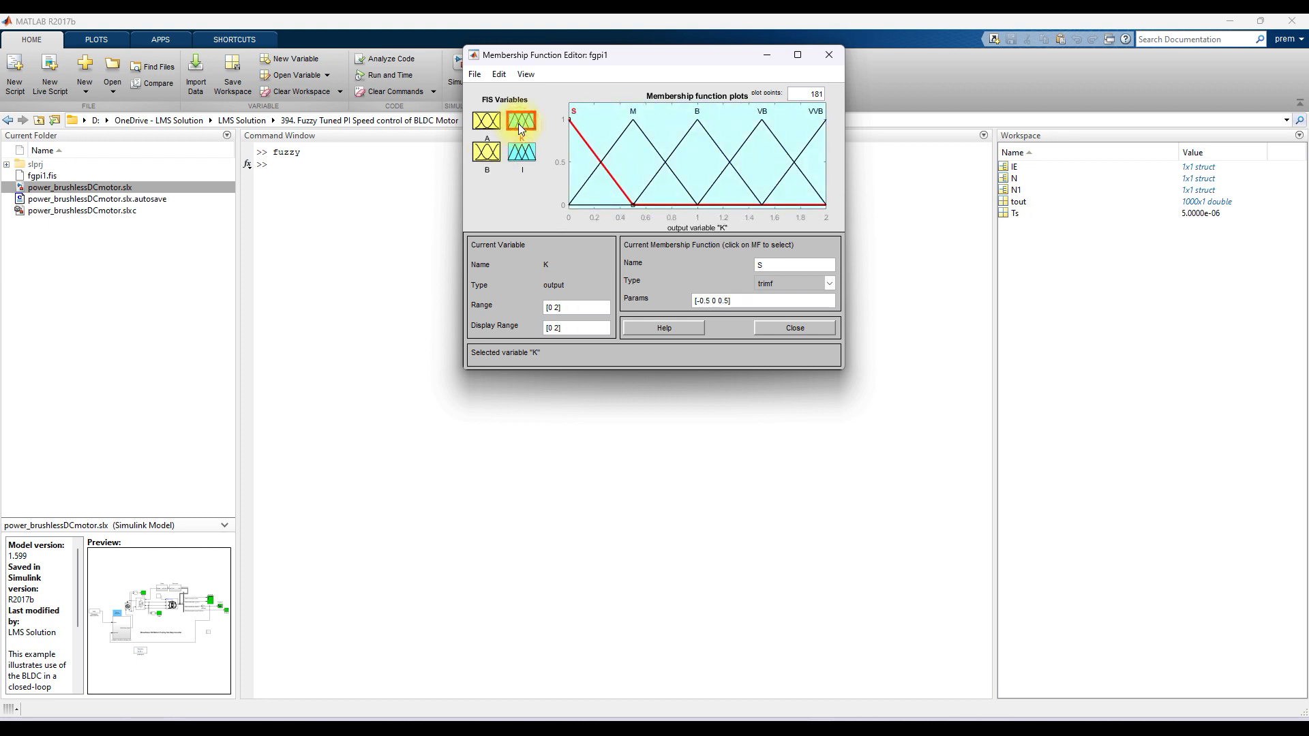
left_click(521, 151)
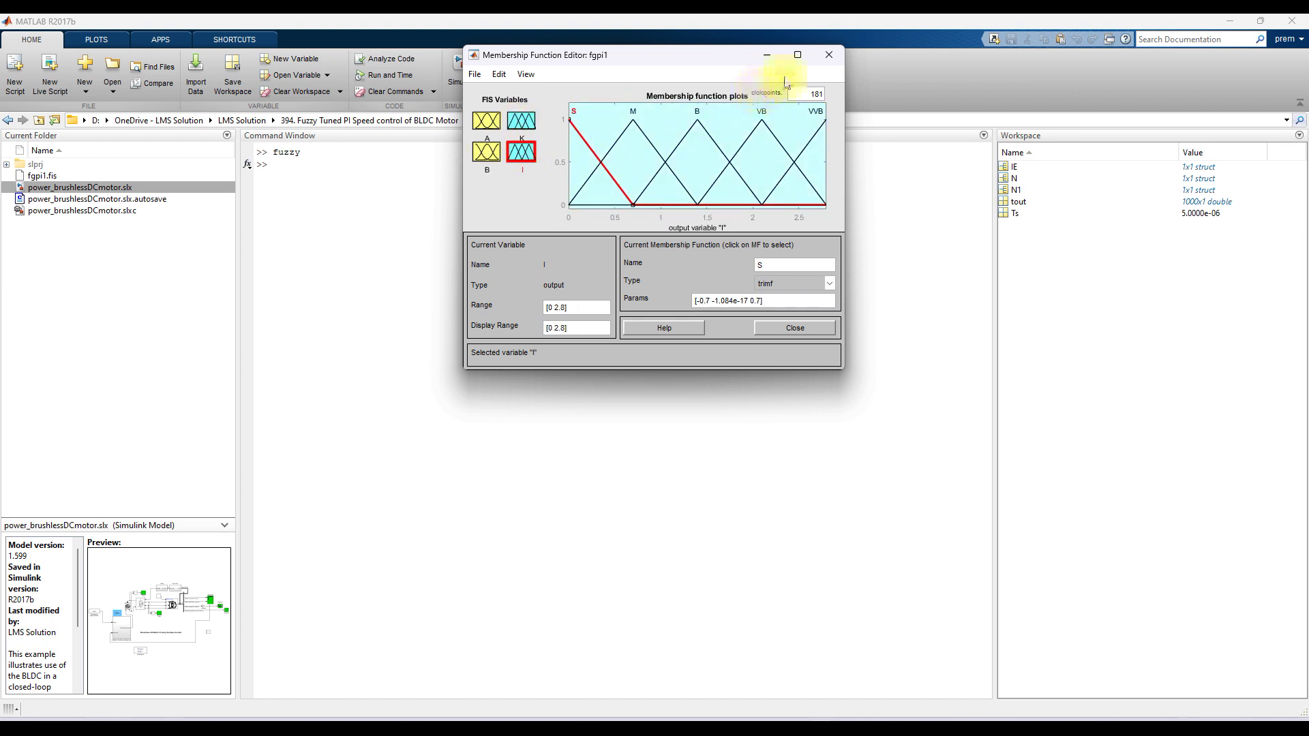
left_click(829, 55)
double_click(664, 141)
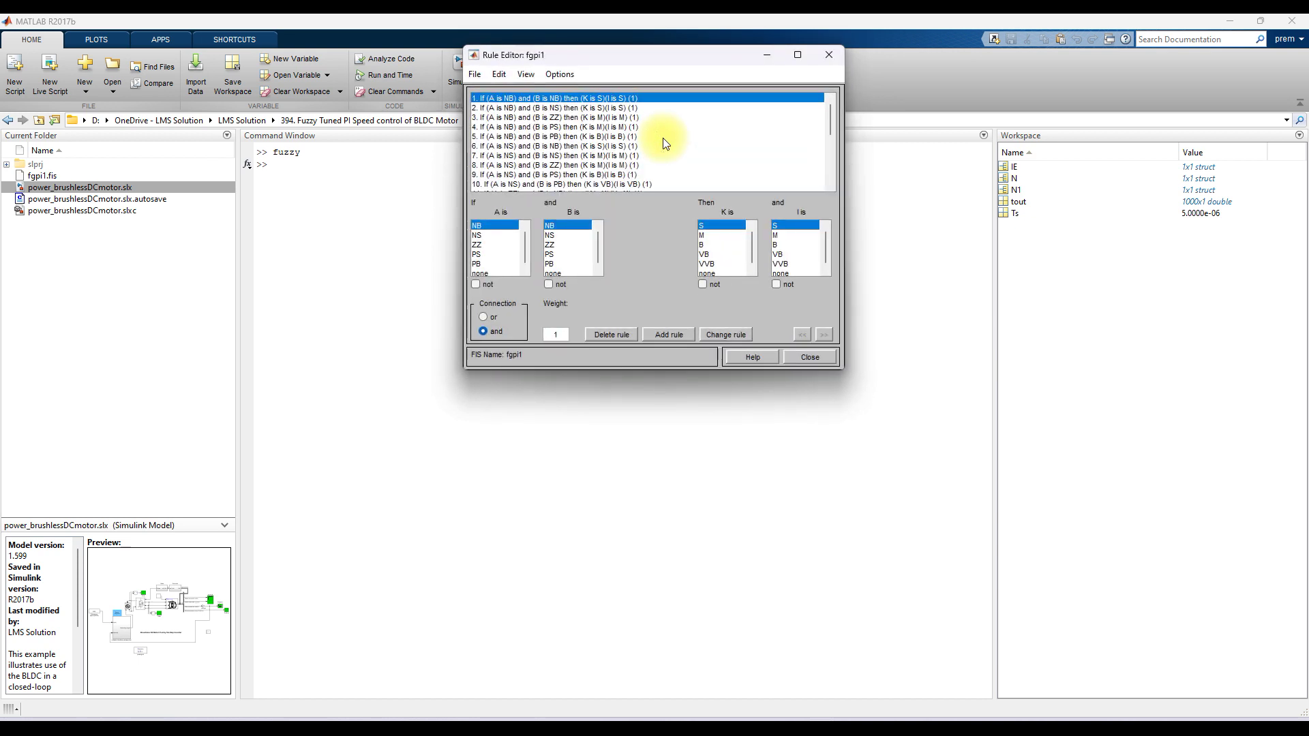
- Show the fgpi1 control surface for output I and rotate it to a new view
left_click_drag(830, 112, 833, 196)
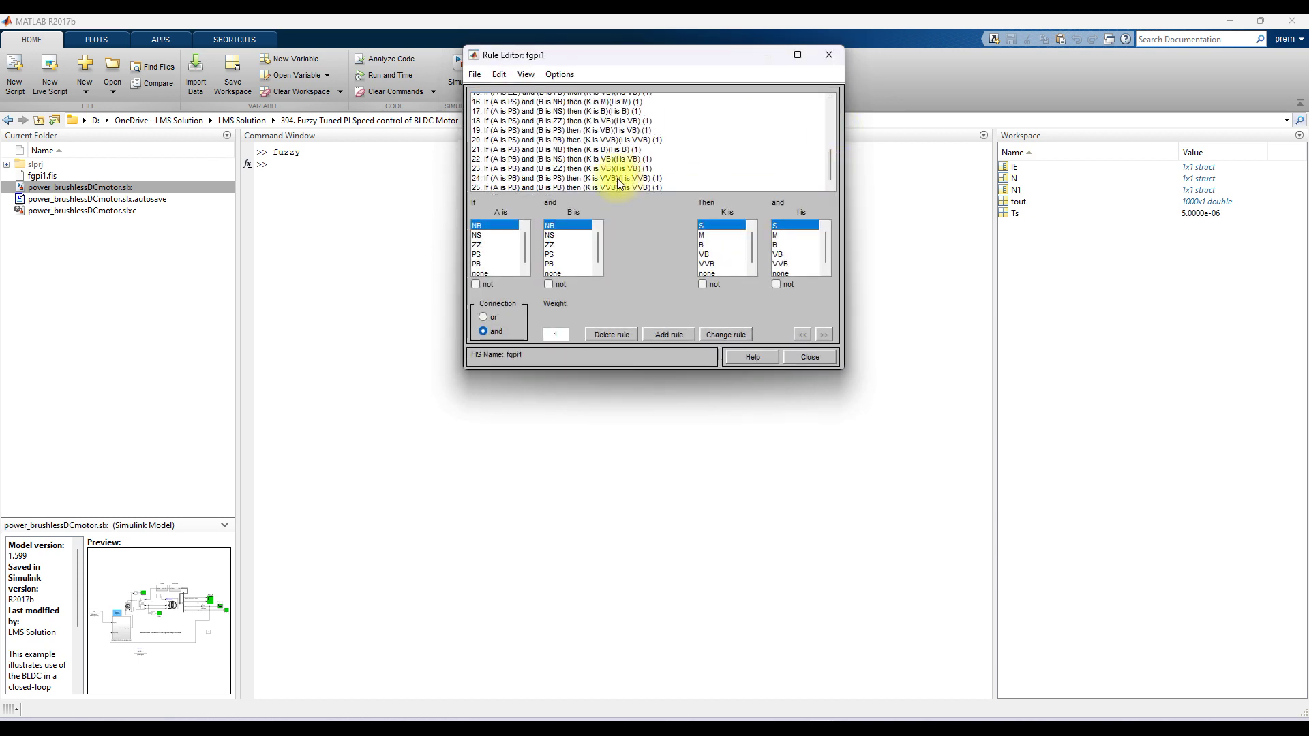
left_click(829, 55)
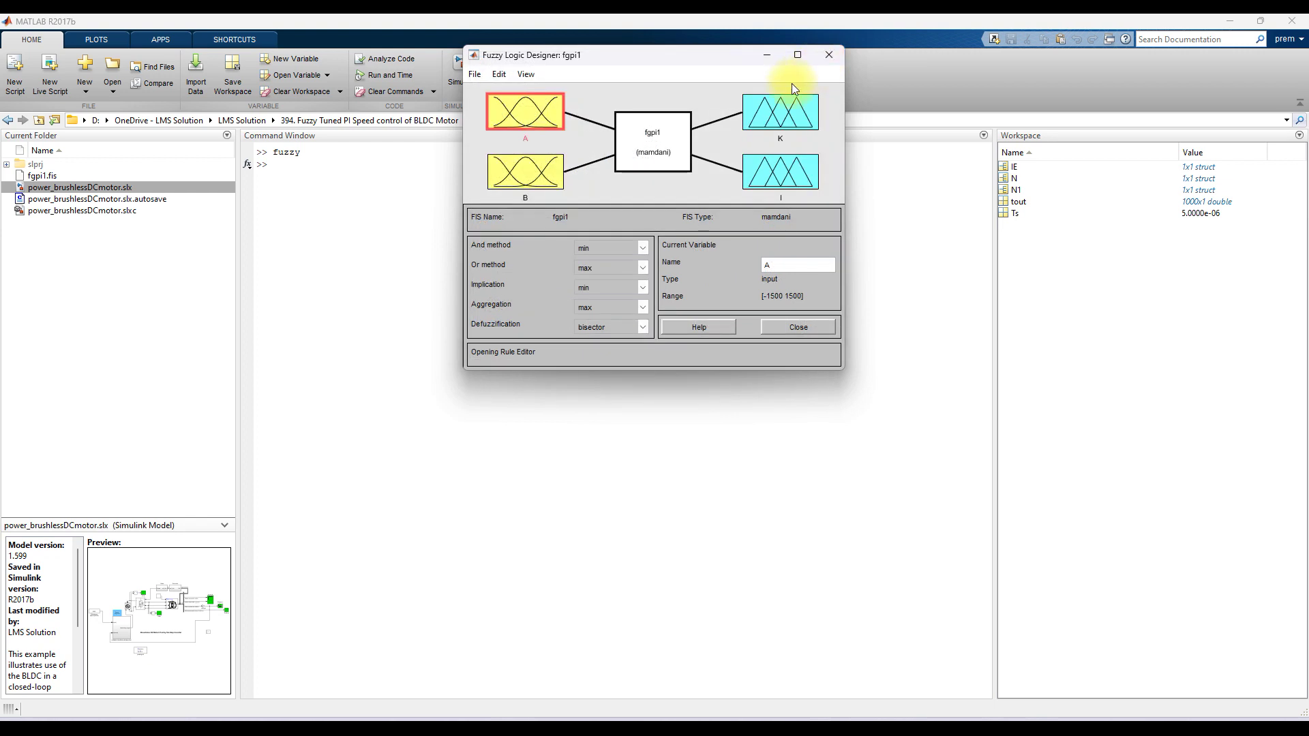
left_click(526, 74)
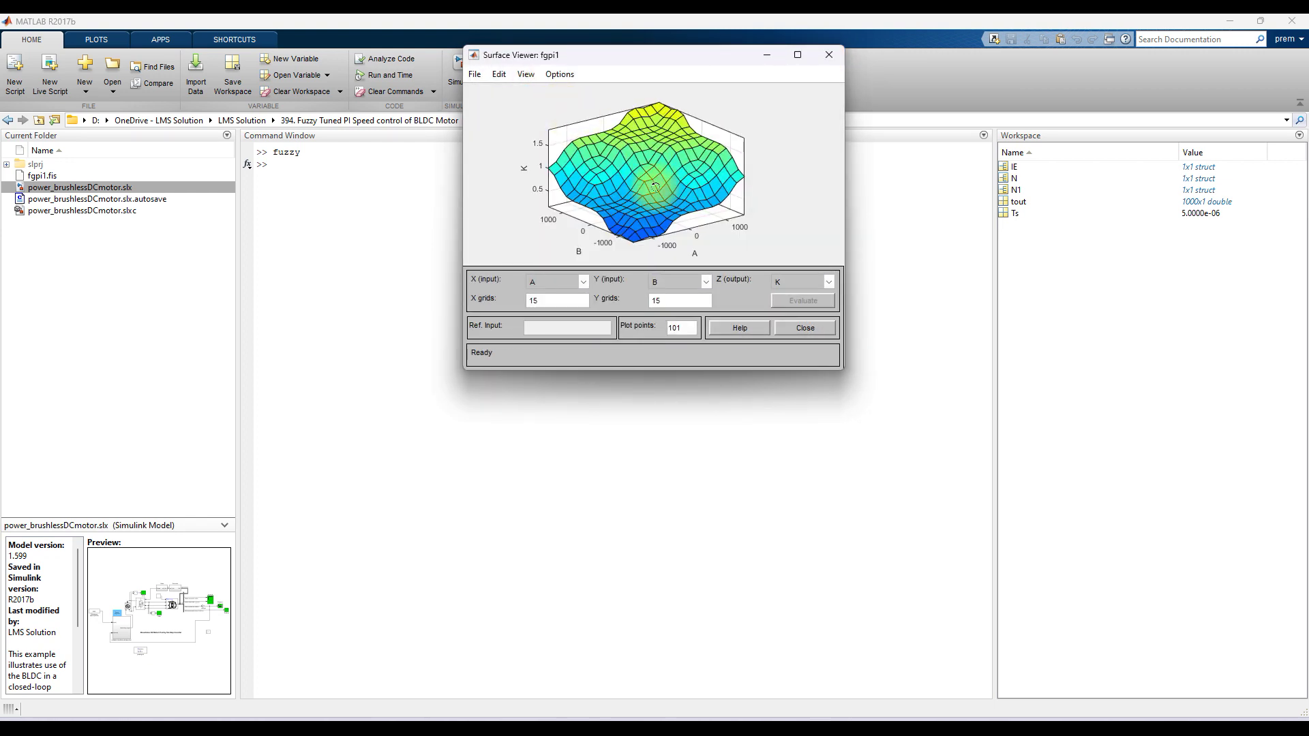
left_click_drag(665, 174, 630, 157)
left_click(784, 283)
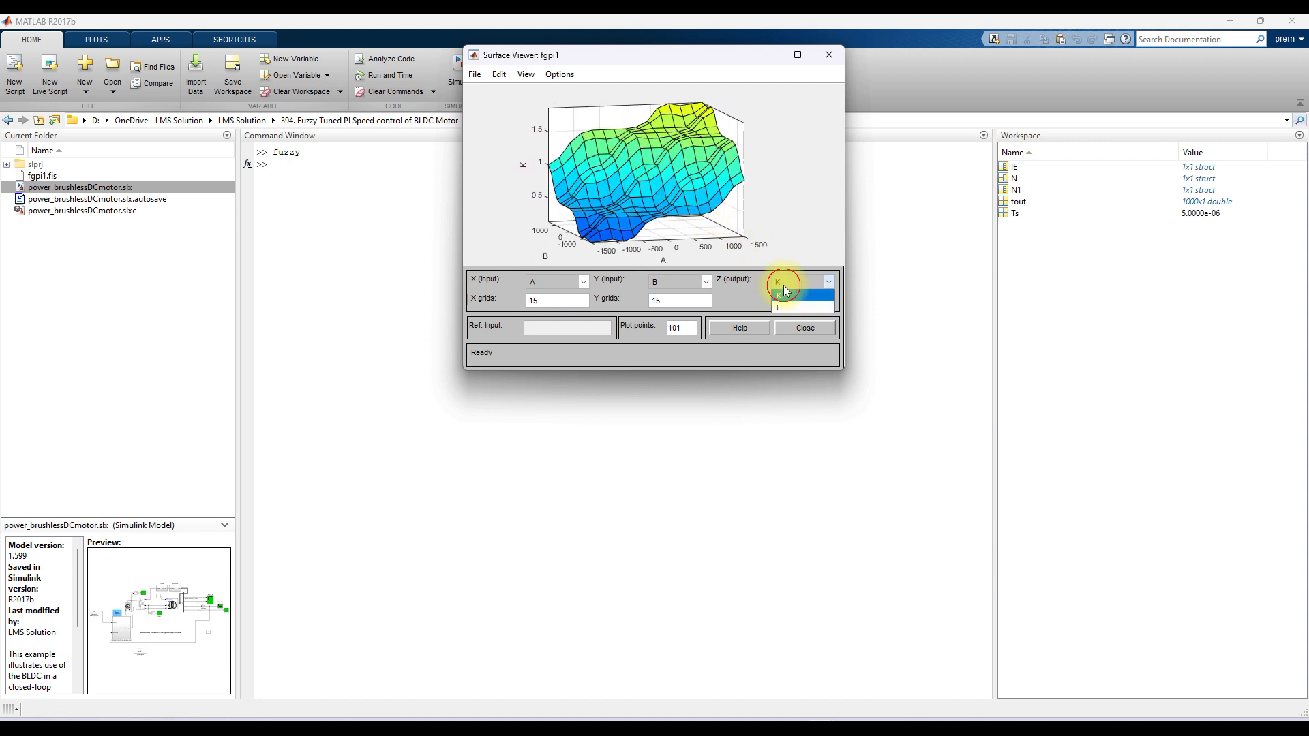
left_click(784, 307)
left_click_drag(655, 163, 685, 140)
- Close the Surface Viewer and both fuzzy designers without saving
left_click(829, 55)
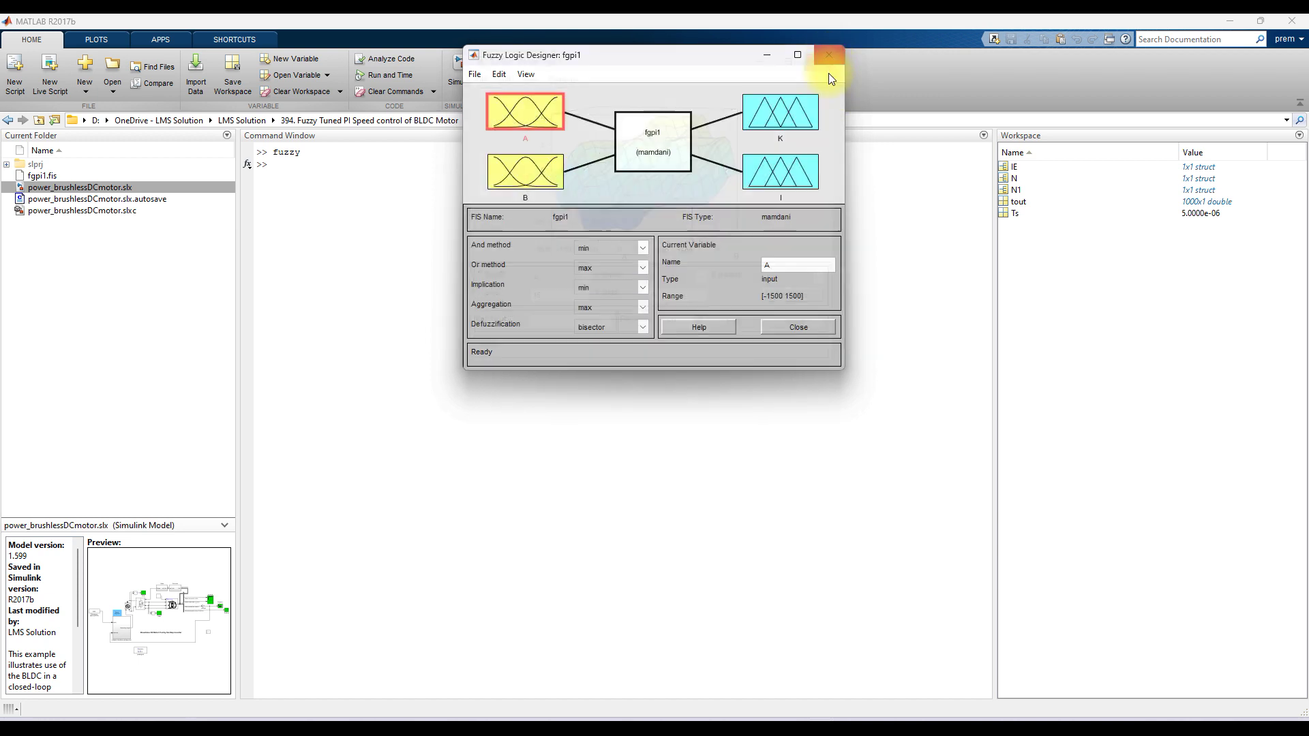
left_click(833, 54)
left_click(664, 199)
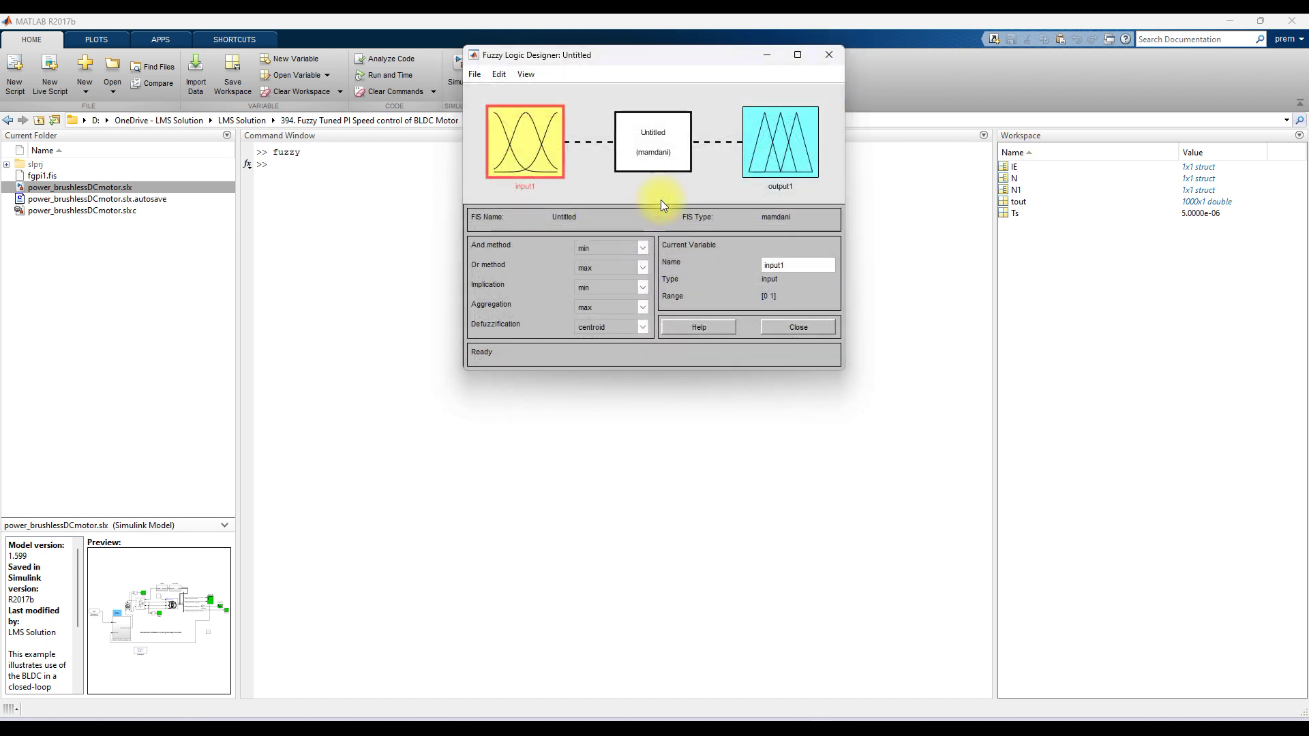
left_click(820, 57)
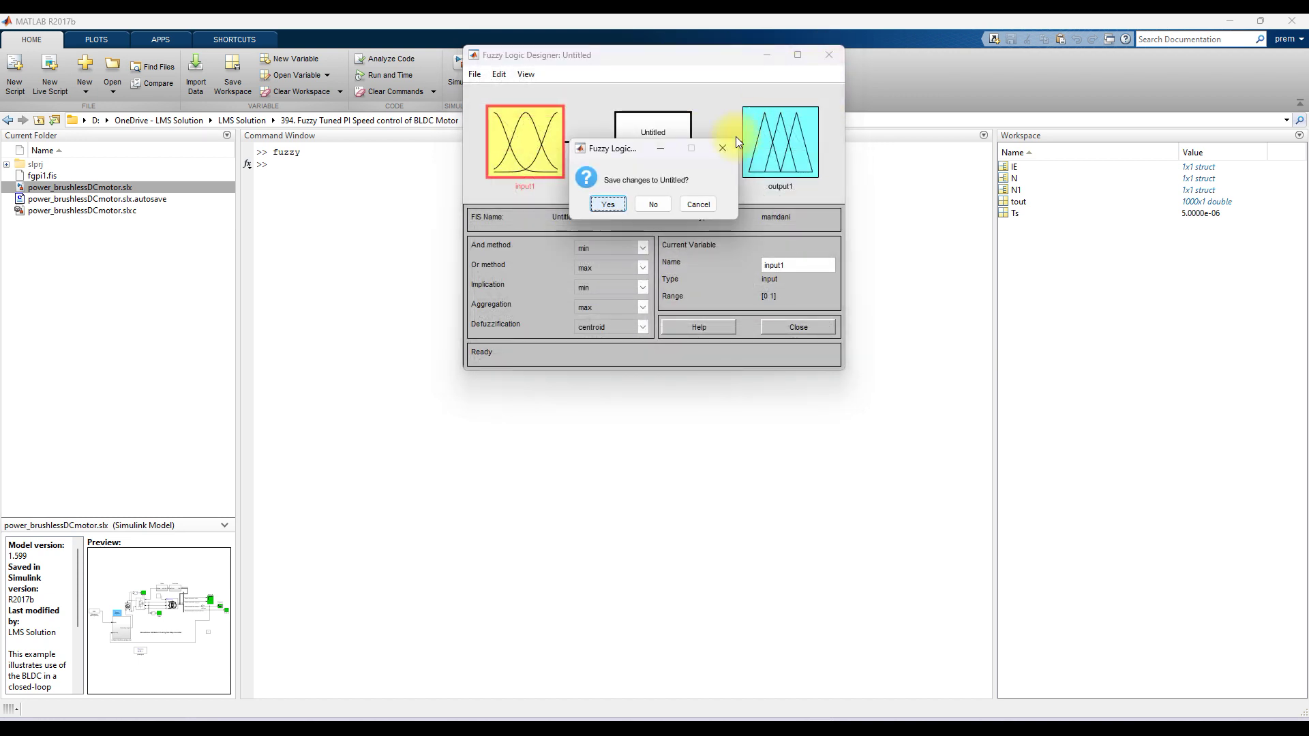
left_click(664, 203)
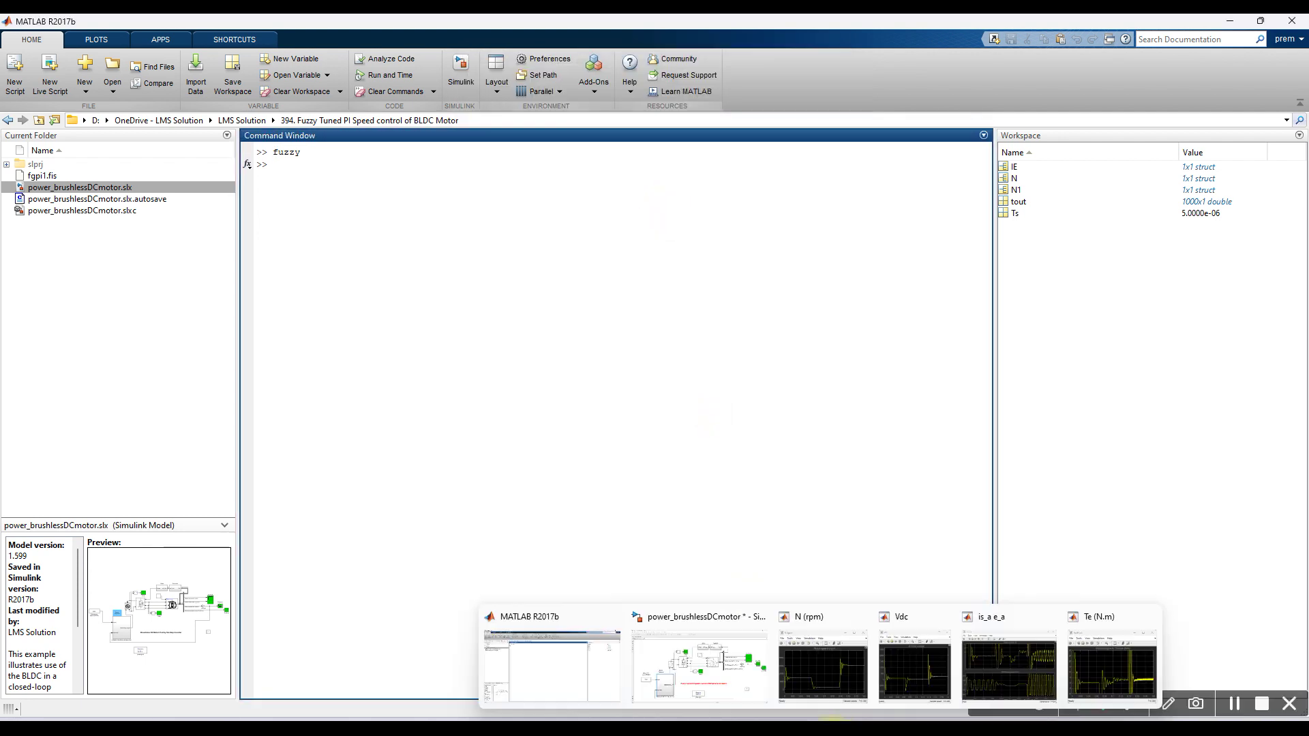
left_click(730, 686)
- Confirm the Step block uses step time 0.1, initial 0, final 3, then nudge the Reference speed label down
left_click(12, 144)
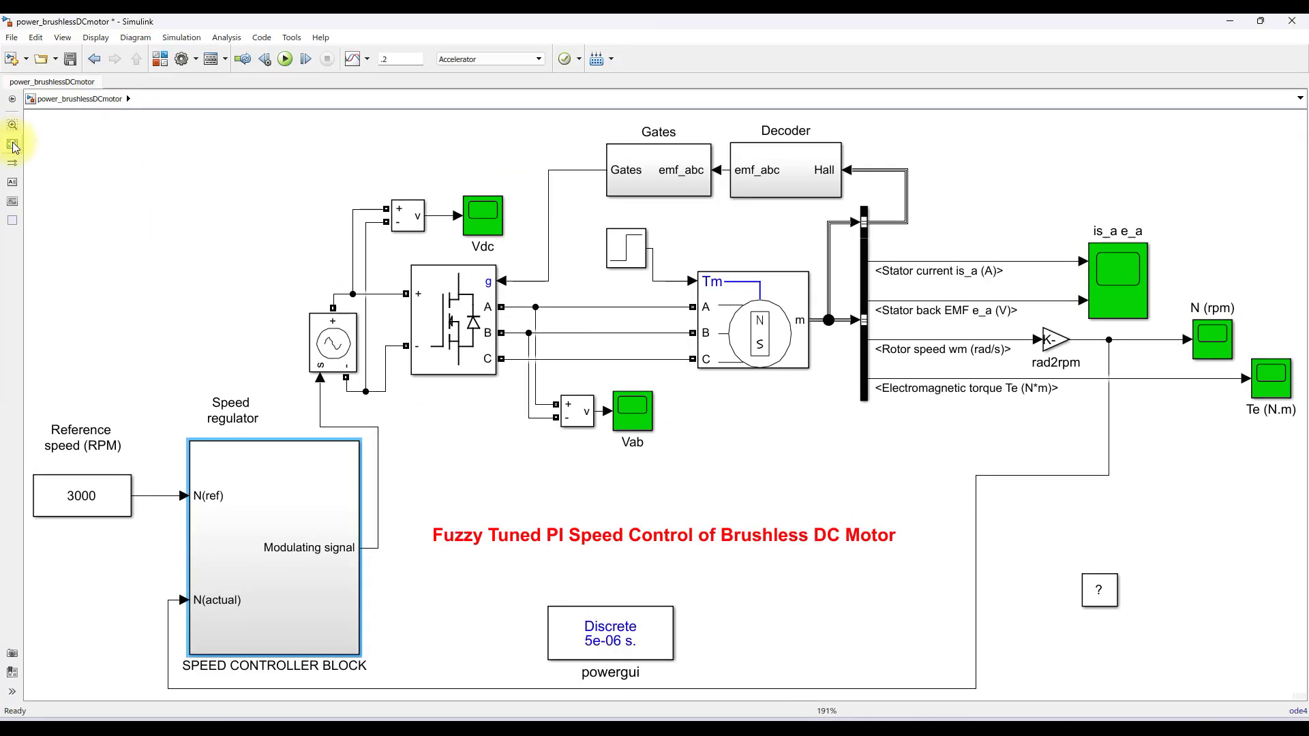
left_click(617, 252)
double_click(617, 254)
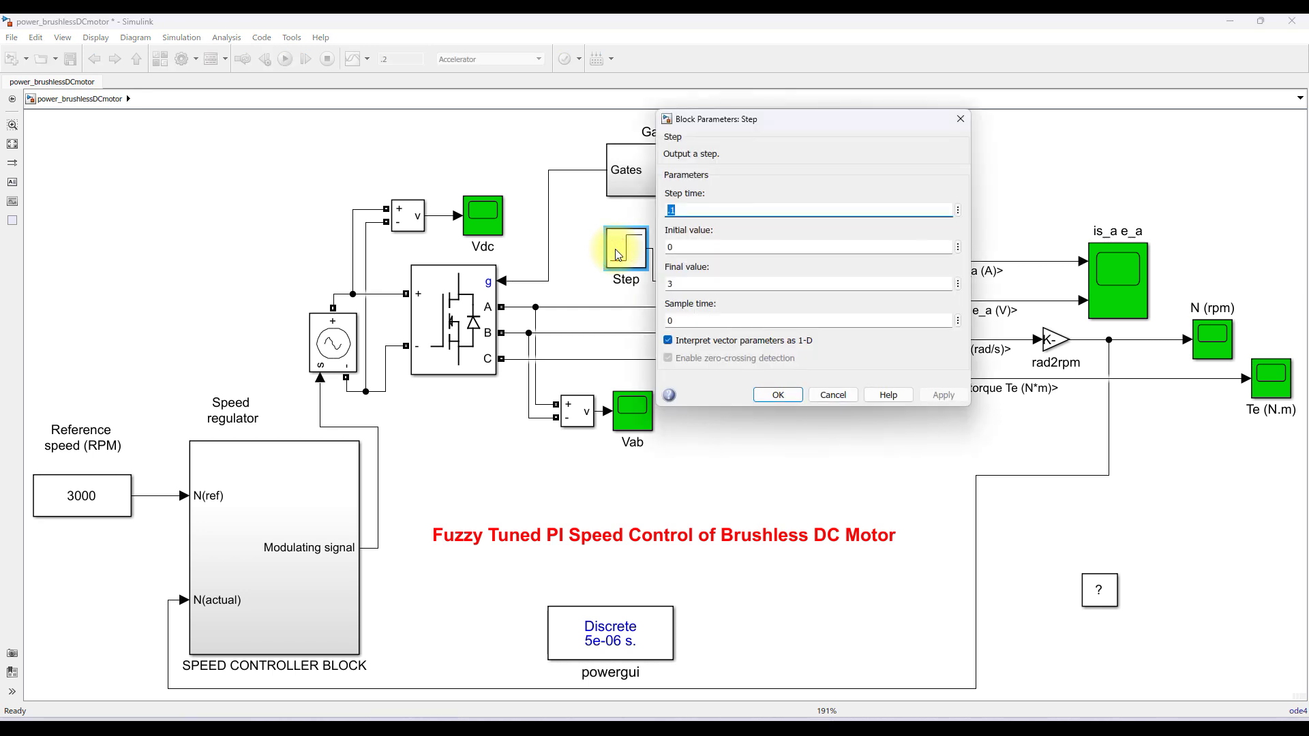
double_click(696, 246)
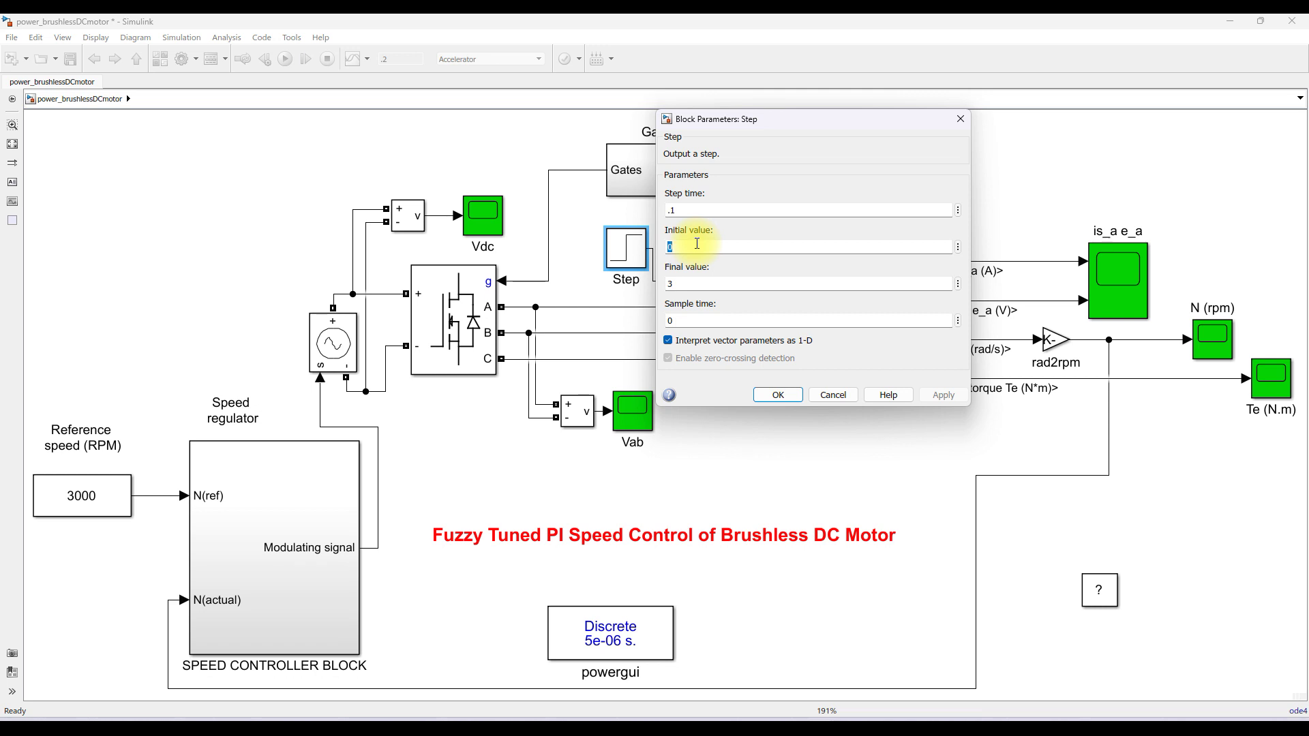
double_click(673, 285)
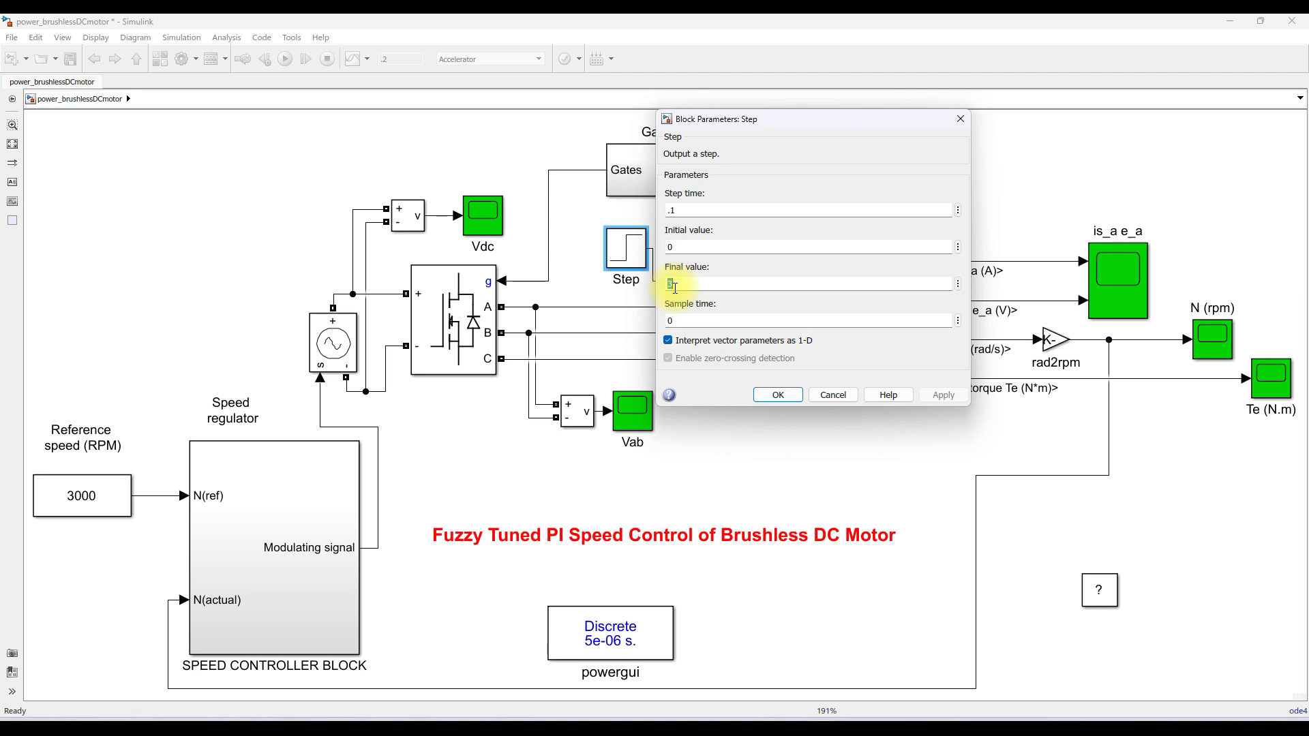
left_click(778, 396)
left_click(122, 499)
left_click_drag(93, 448, 96, 454)
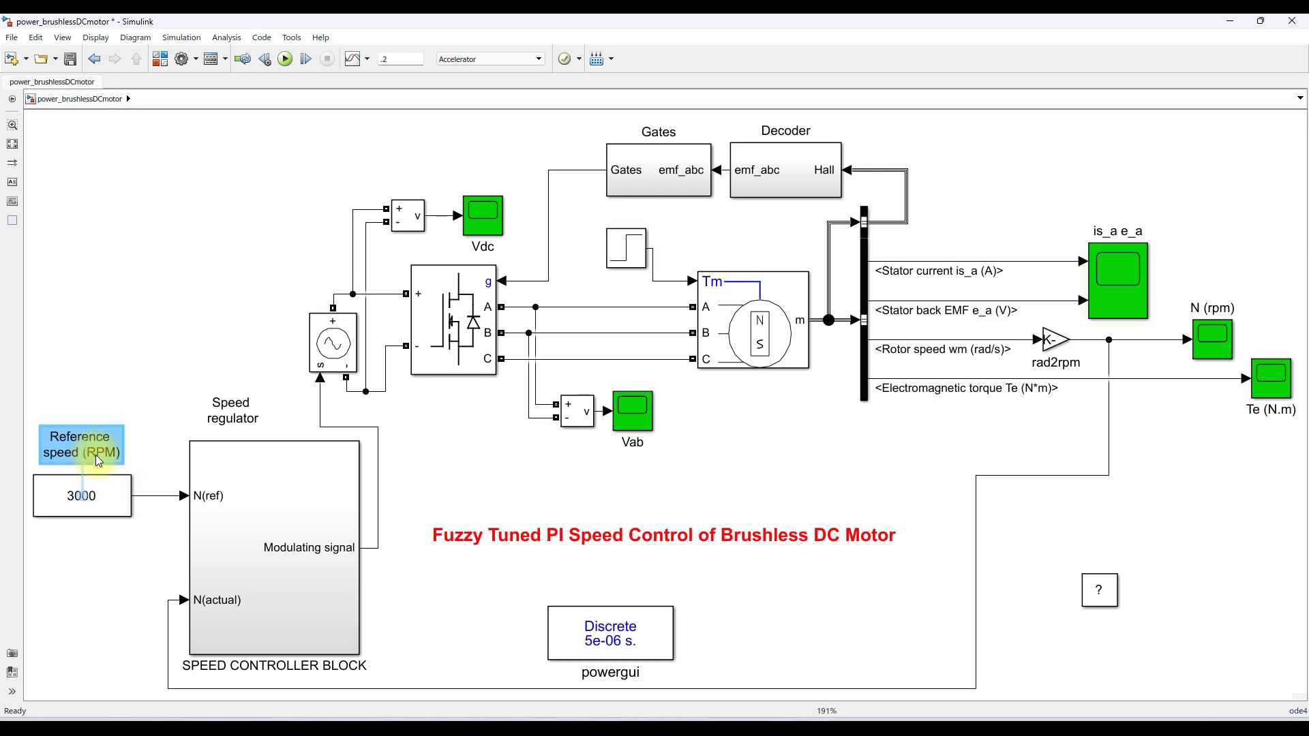
- Nudge the Speed regulator label left and open the Vdc and Vab voltage scopes
left_click_drag(216, 426, 213, 426)
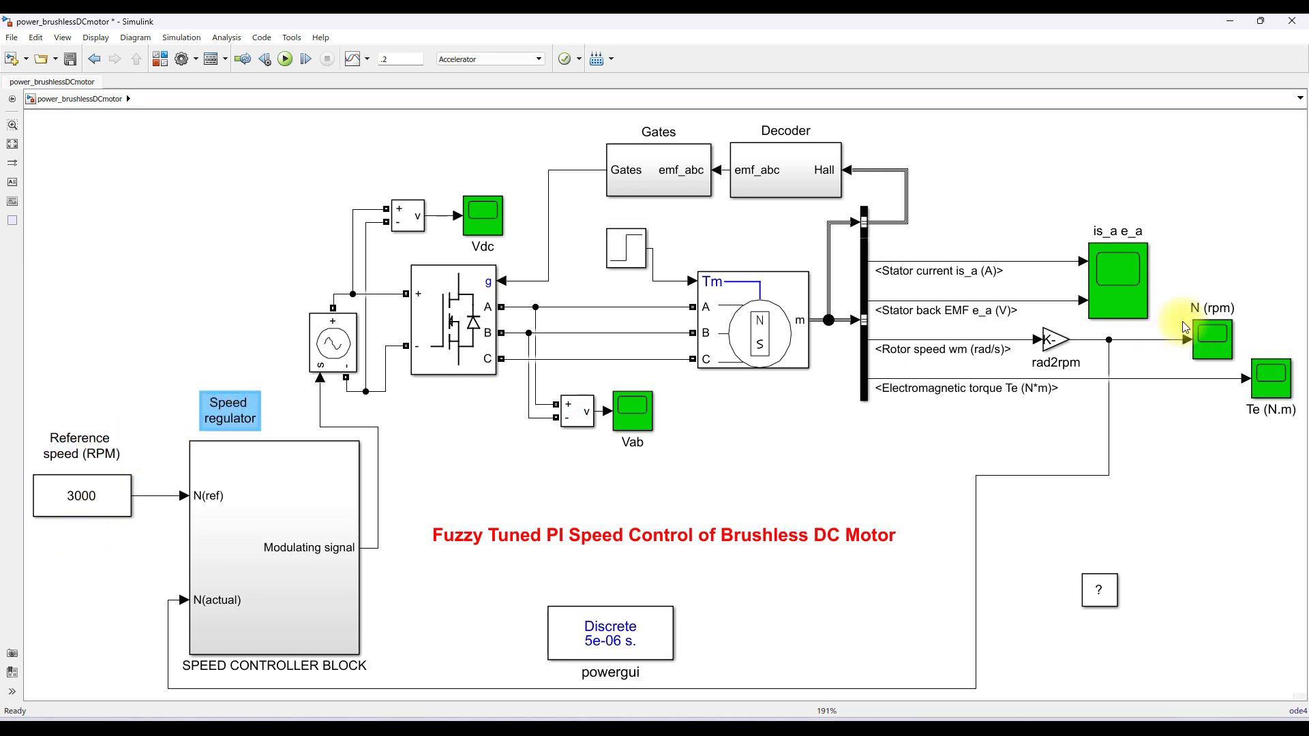
left_click(492, 226)
double_click(492, 226)
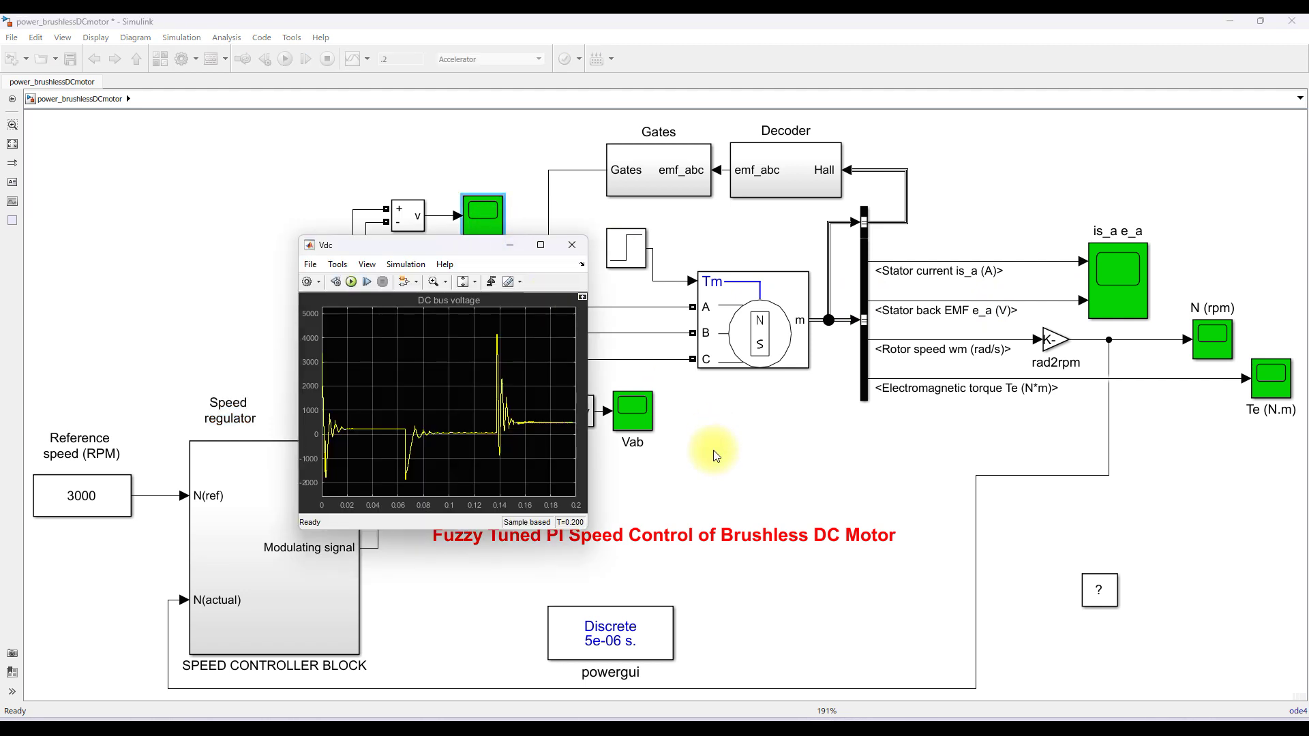
left_click(713, 450)
left_click(641, 407)
double_click(641, 408)
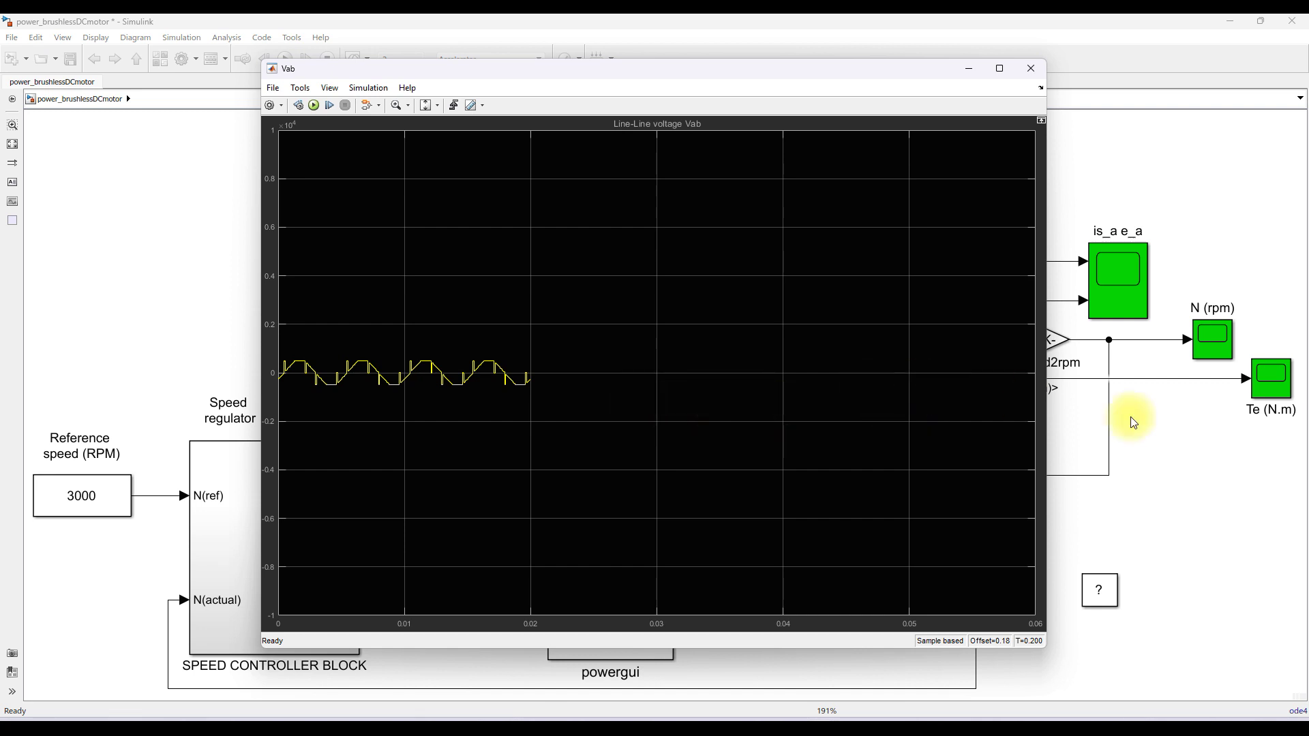
- Open the is_a e_a, N (rpm) and Te scopes
left_click(1135, 280)
double_click(1136, 282)
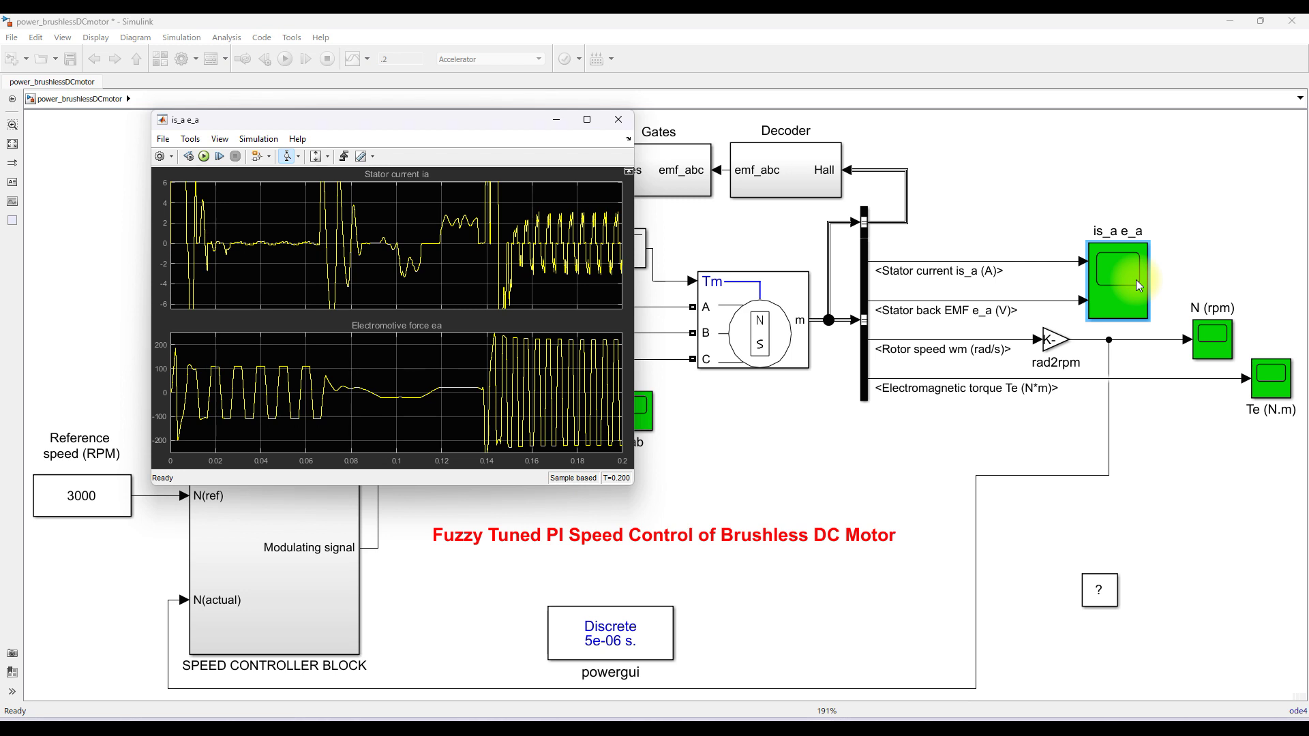
double_click(1199, 337)
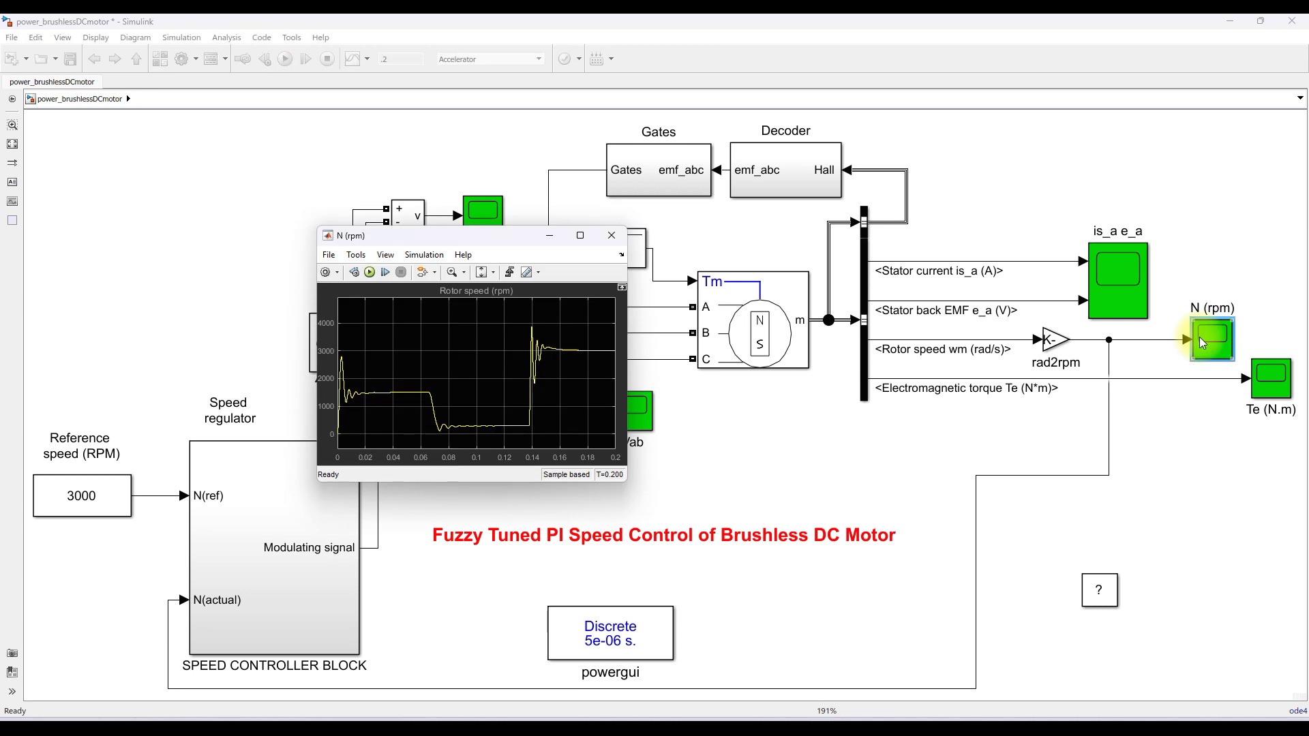
double_click(1267, 379)
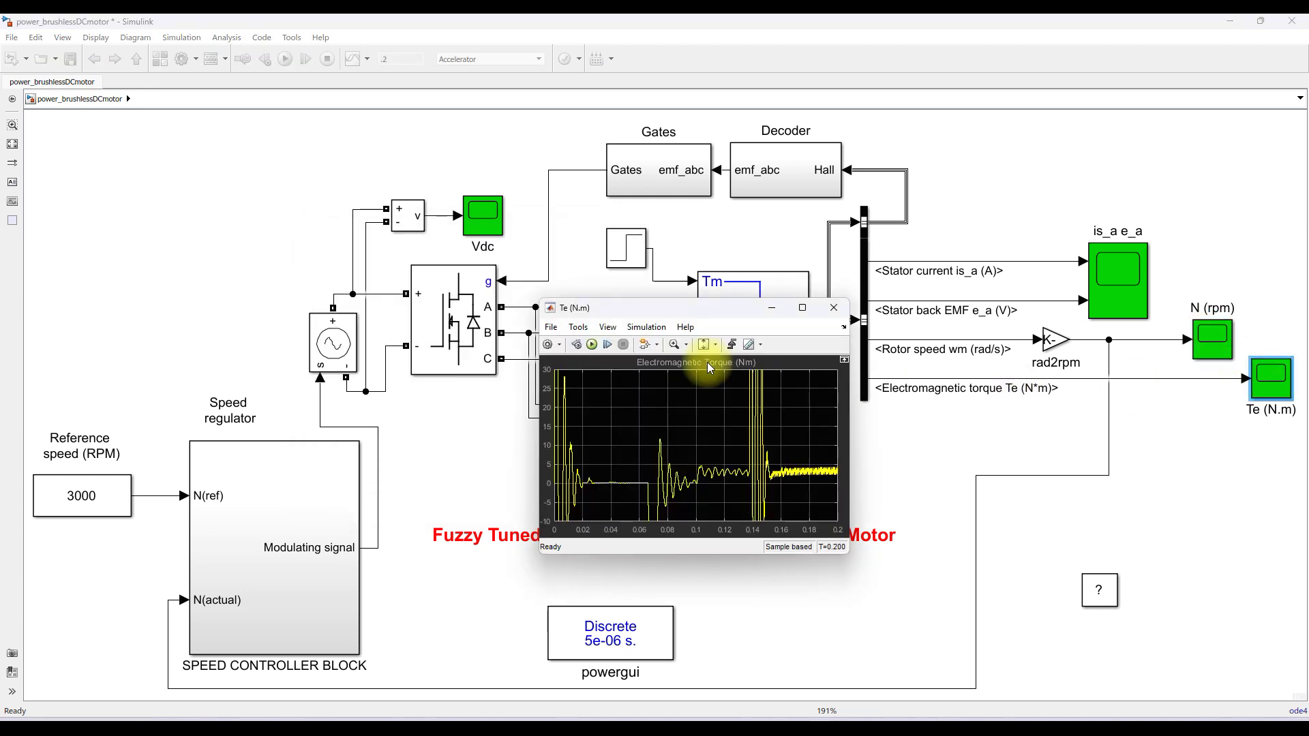
- Arrange the rotor speed, torque and stator current scope windows so each is visible
mouse_move(760, 730)
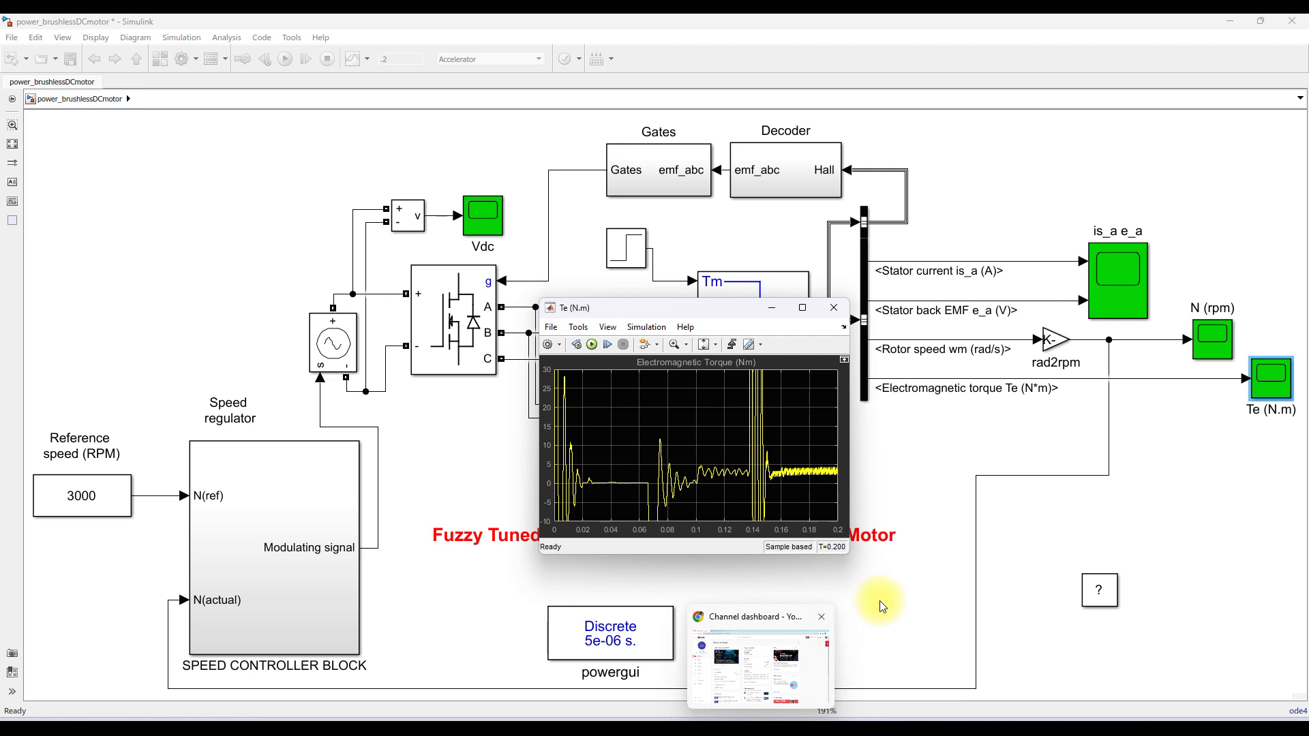
mouse_move(826, 722)
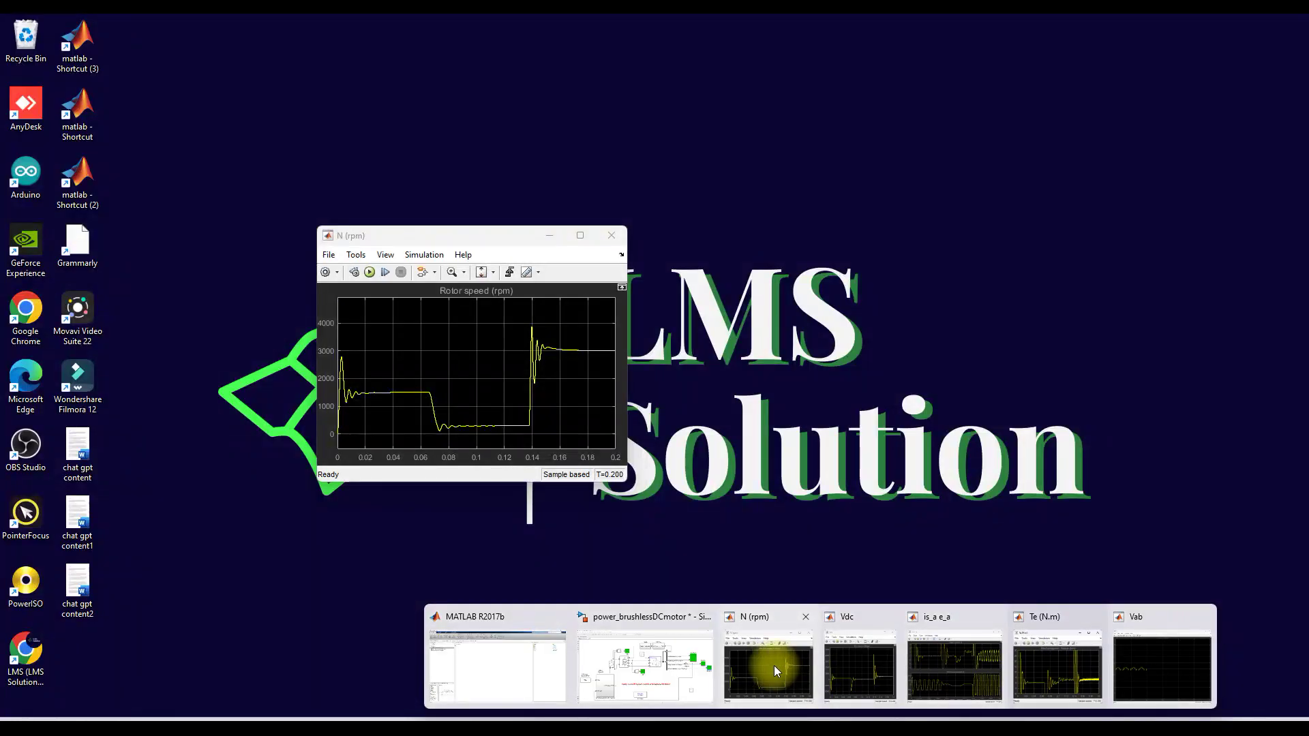
left_click(775, 666)
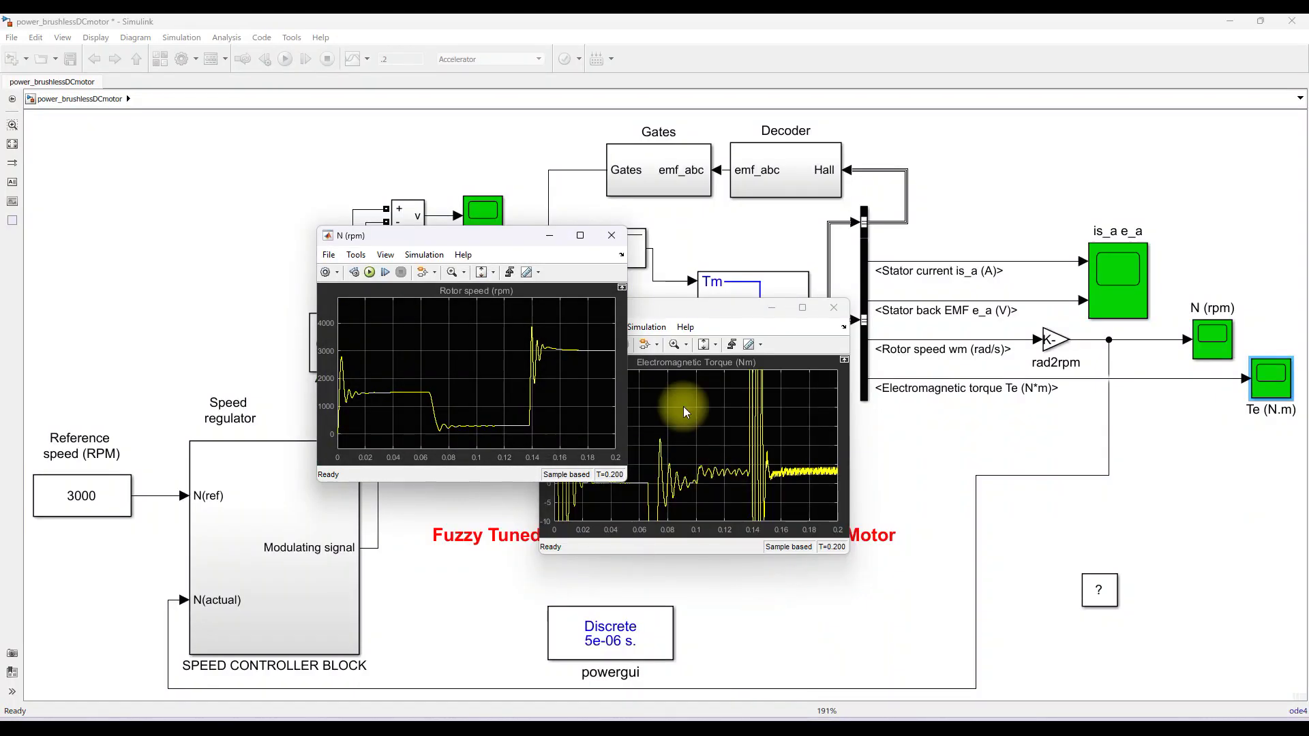
left_click_drag(687, 308, 862, 393)
left_click_drag(425, 240, 424, 403)
mouse_move(826, 723)
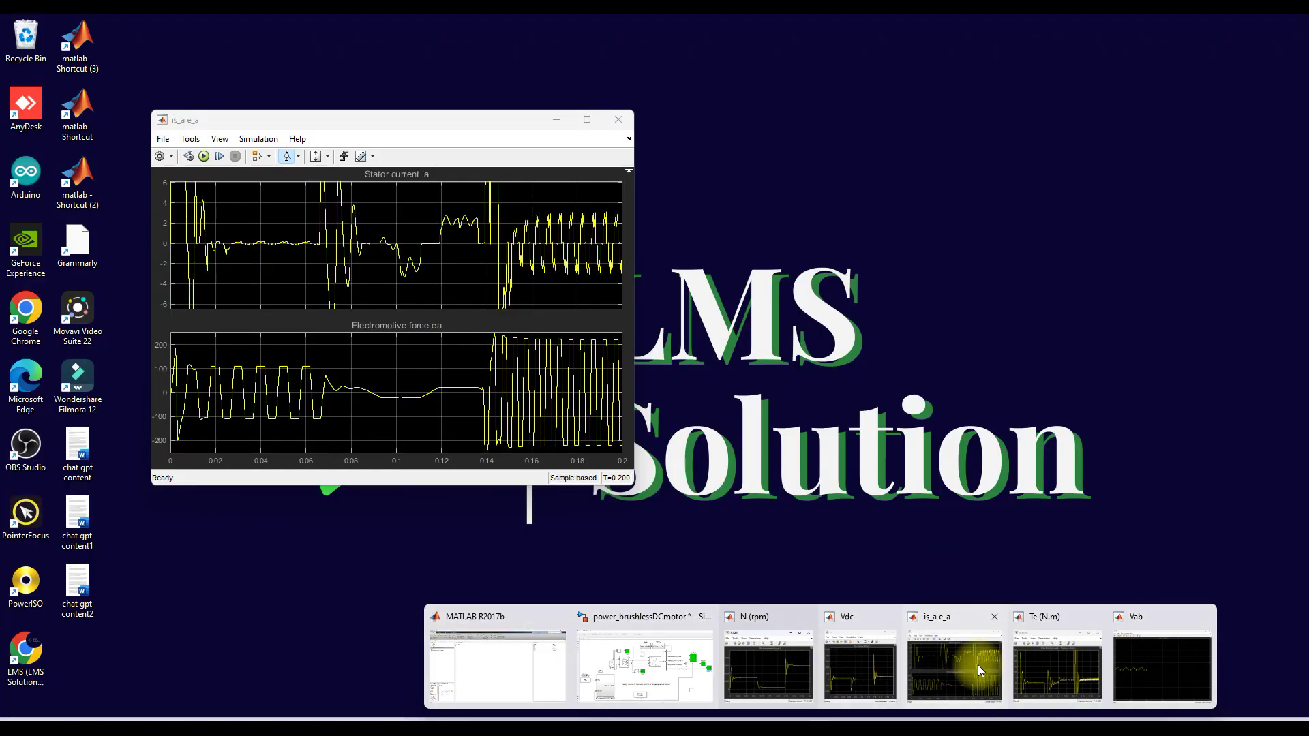
left_click(977, 665)
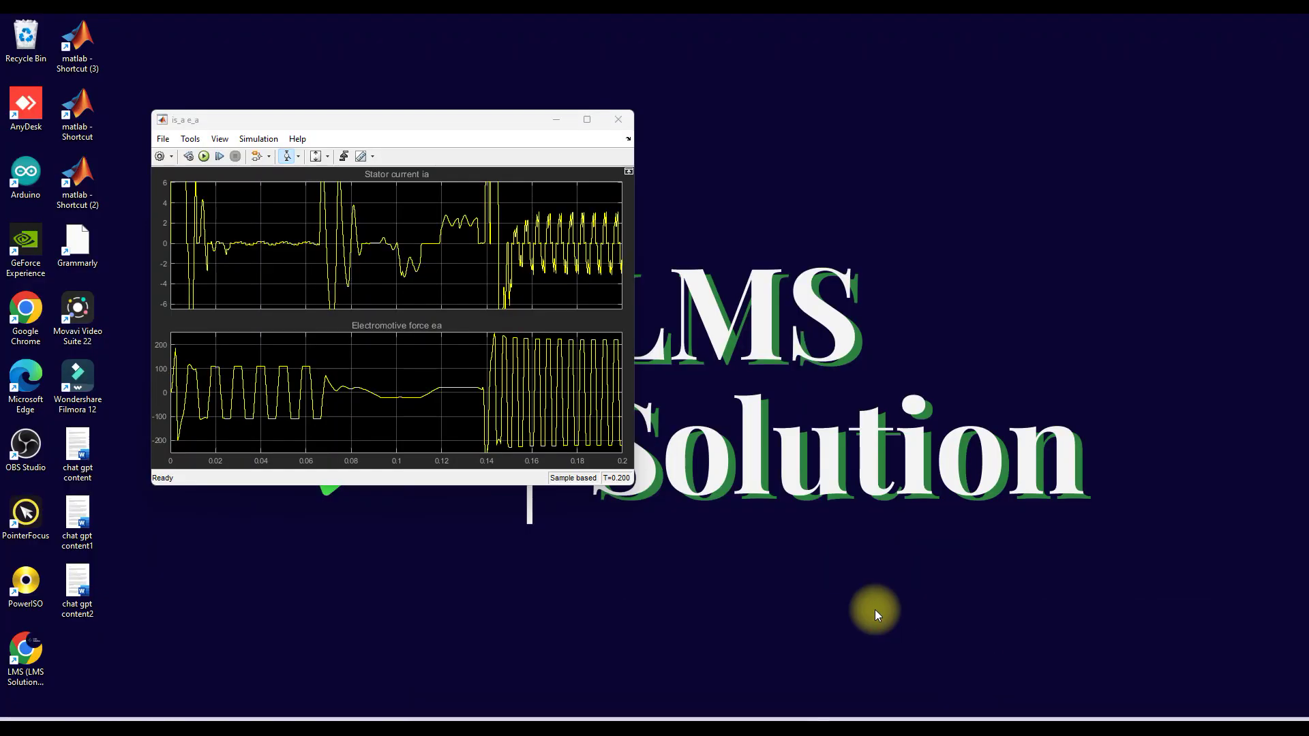
left_click_drag(479, 123, 642, 37)
left_click(535, 408)
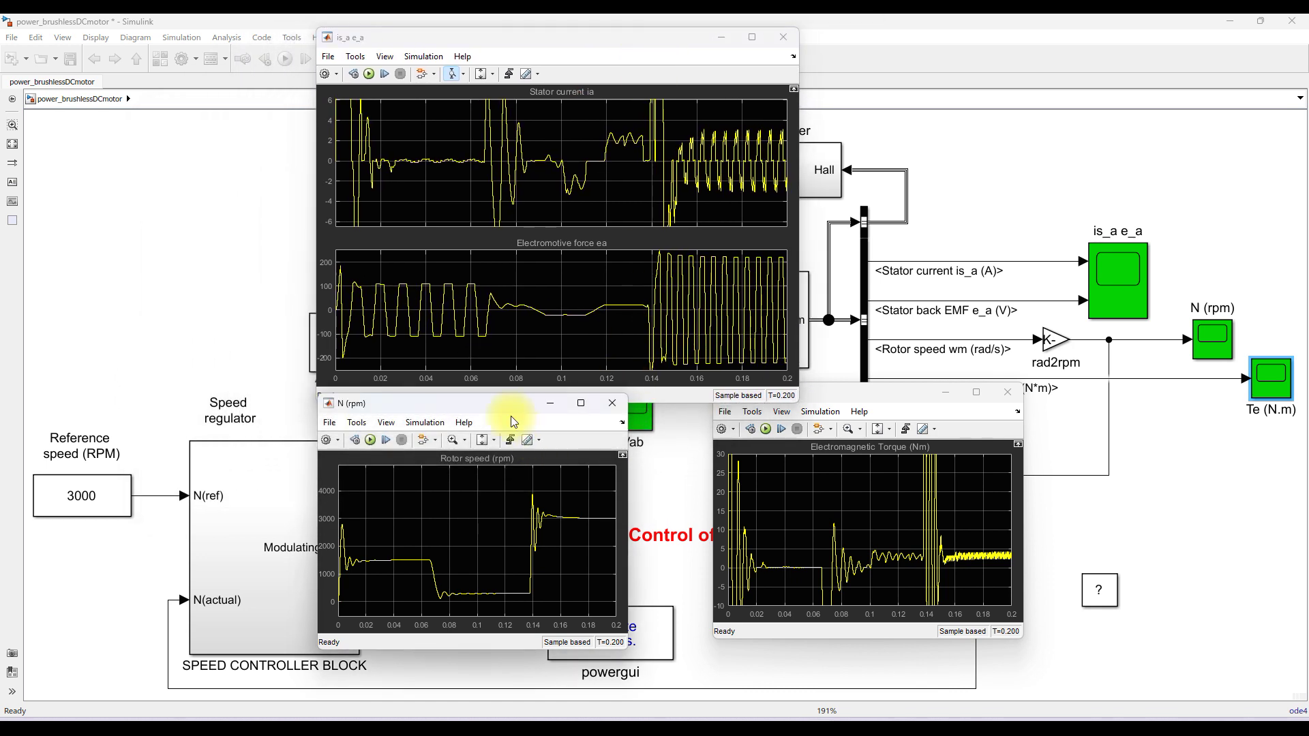
- Rerun the 0.2 s simulation, with speed settling at 3000 rpm, and open the speed controller subsystem
left_click(368, 441)
left_click_drag(842, 399, 771, 420)
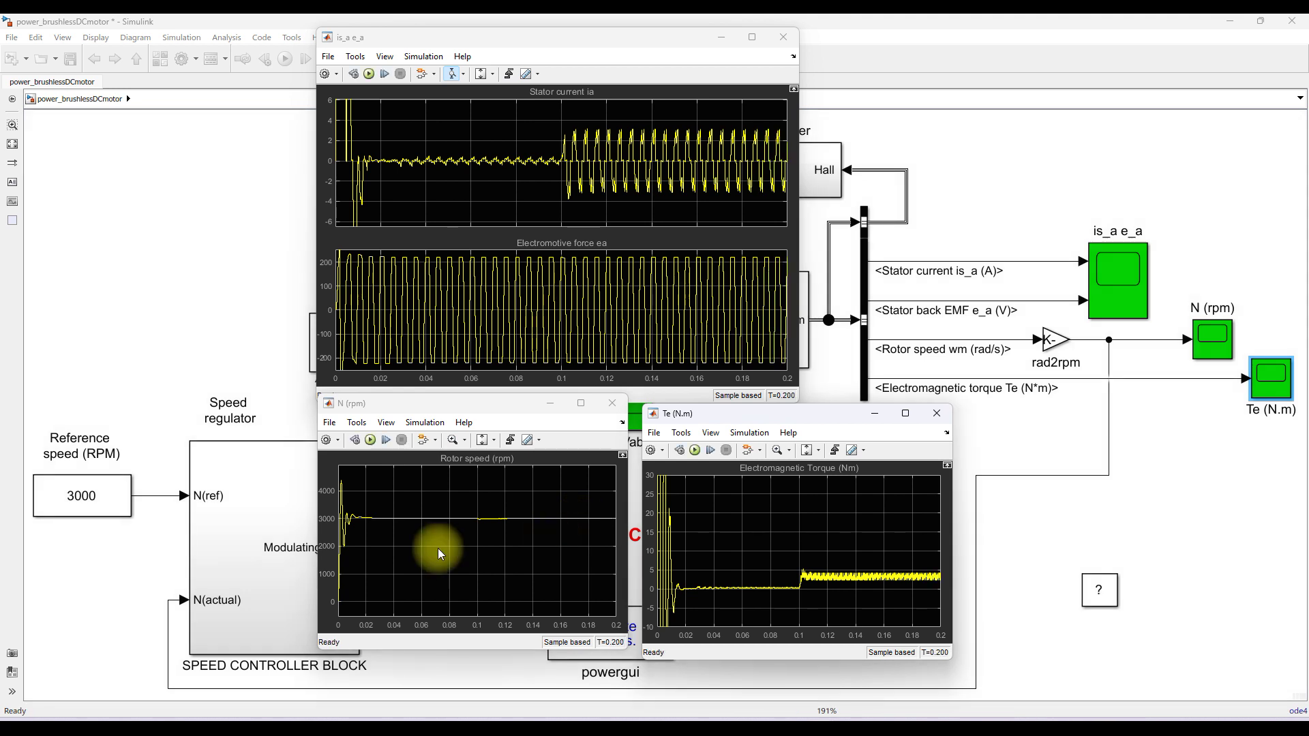
double_click(246, 530)
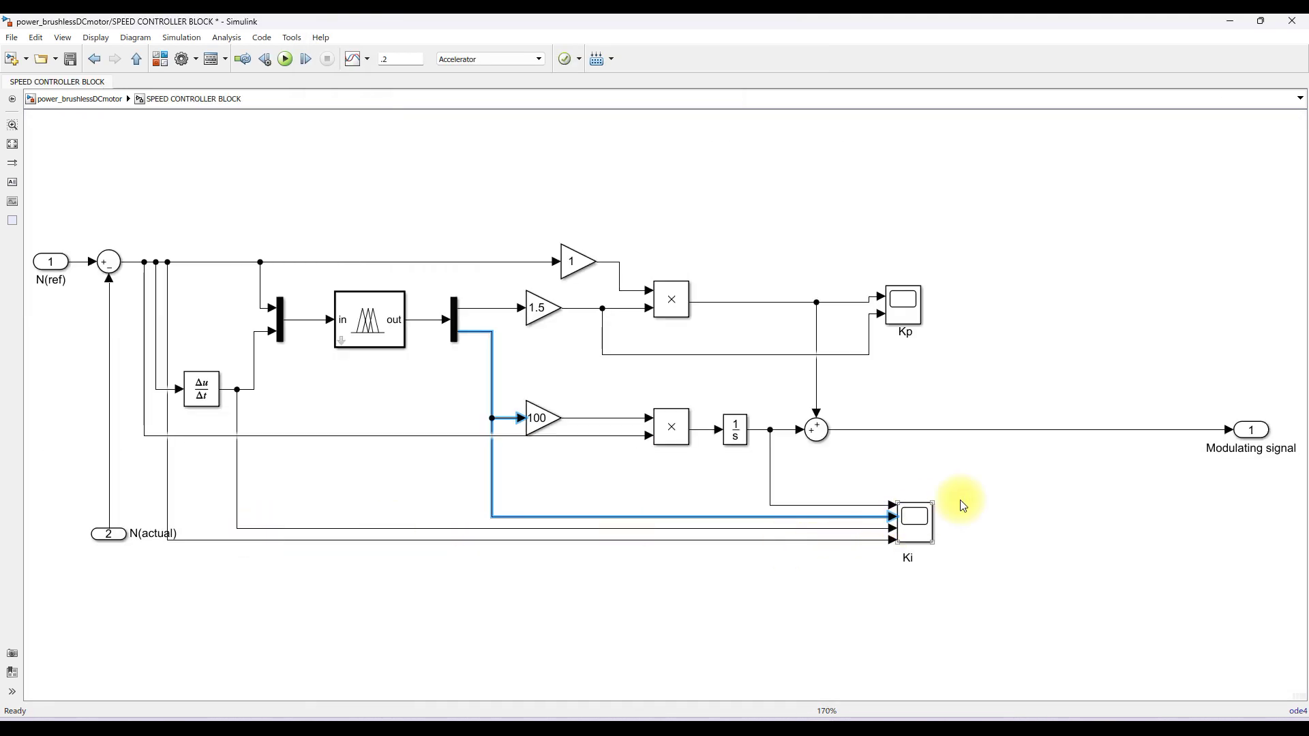
- Open the Ki scope, autoscale its X and Y axes, then return to the model window
left_click(920, 531)
double_click(920, 530)
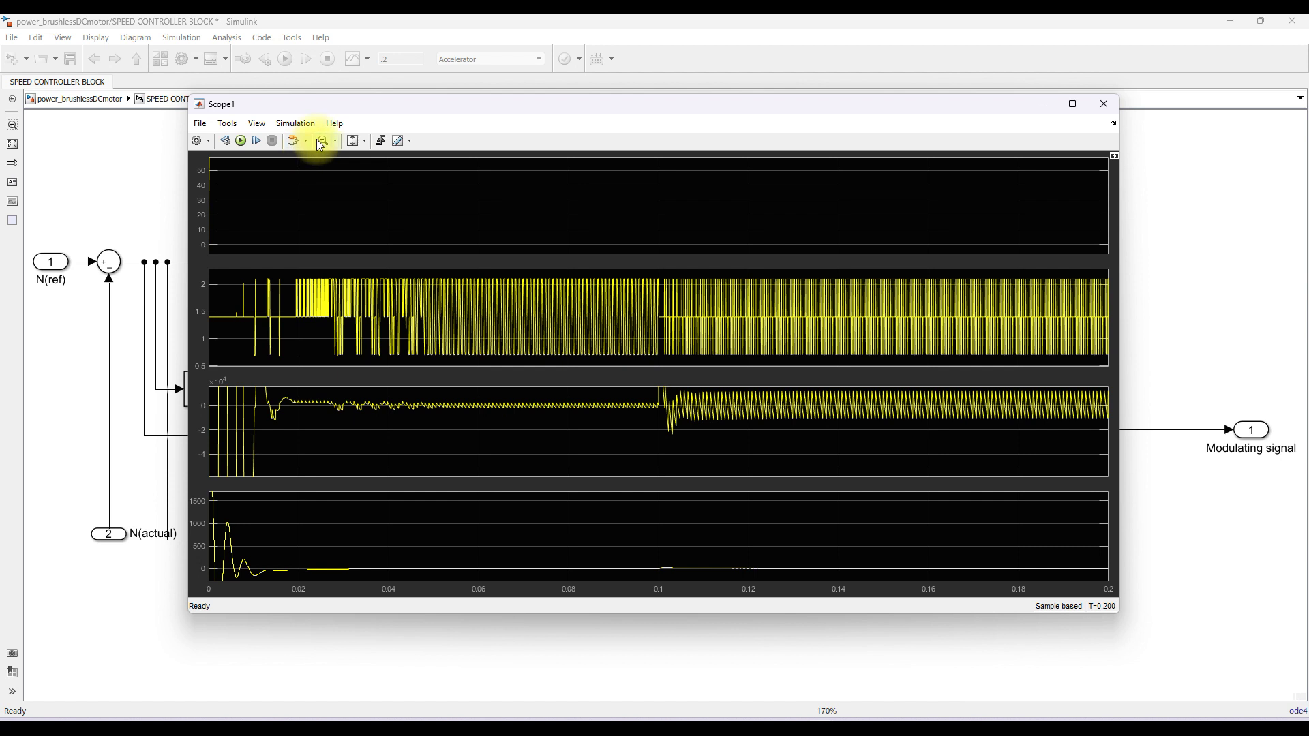
left_click(353, 141)
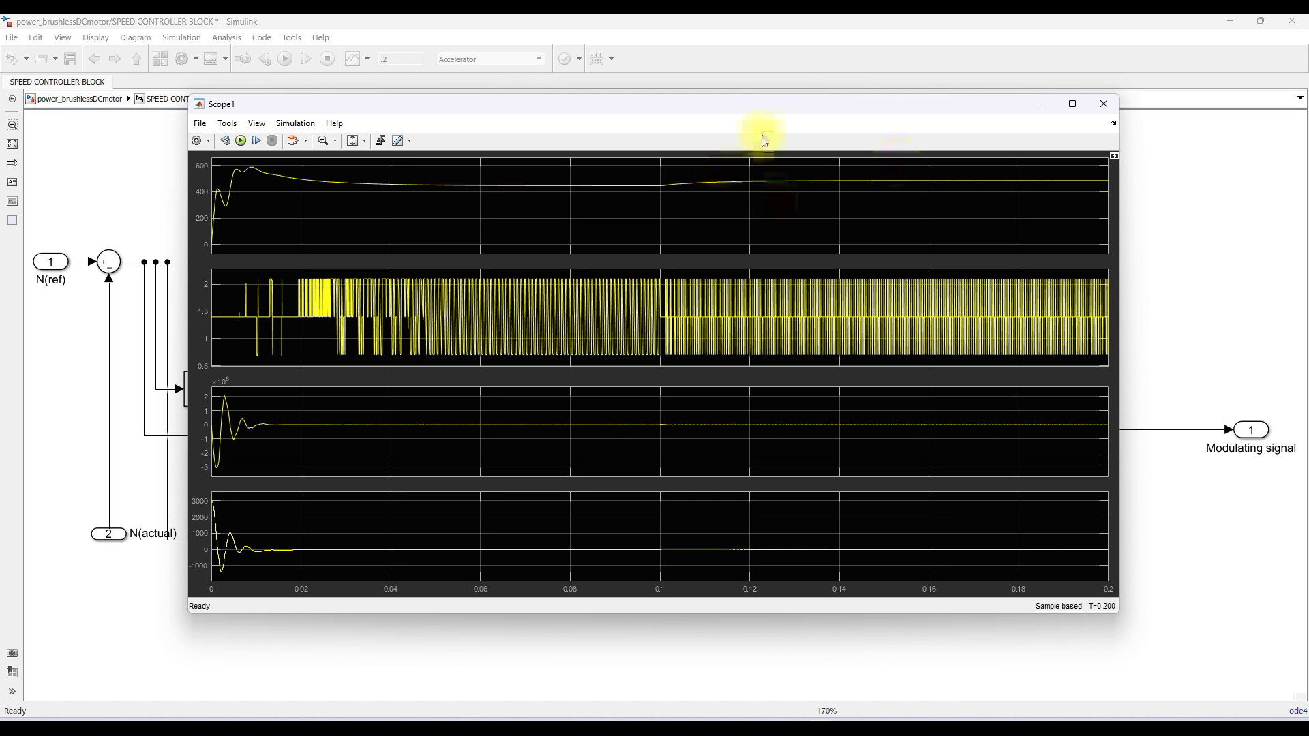
left_click(82, 140)
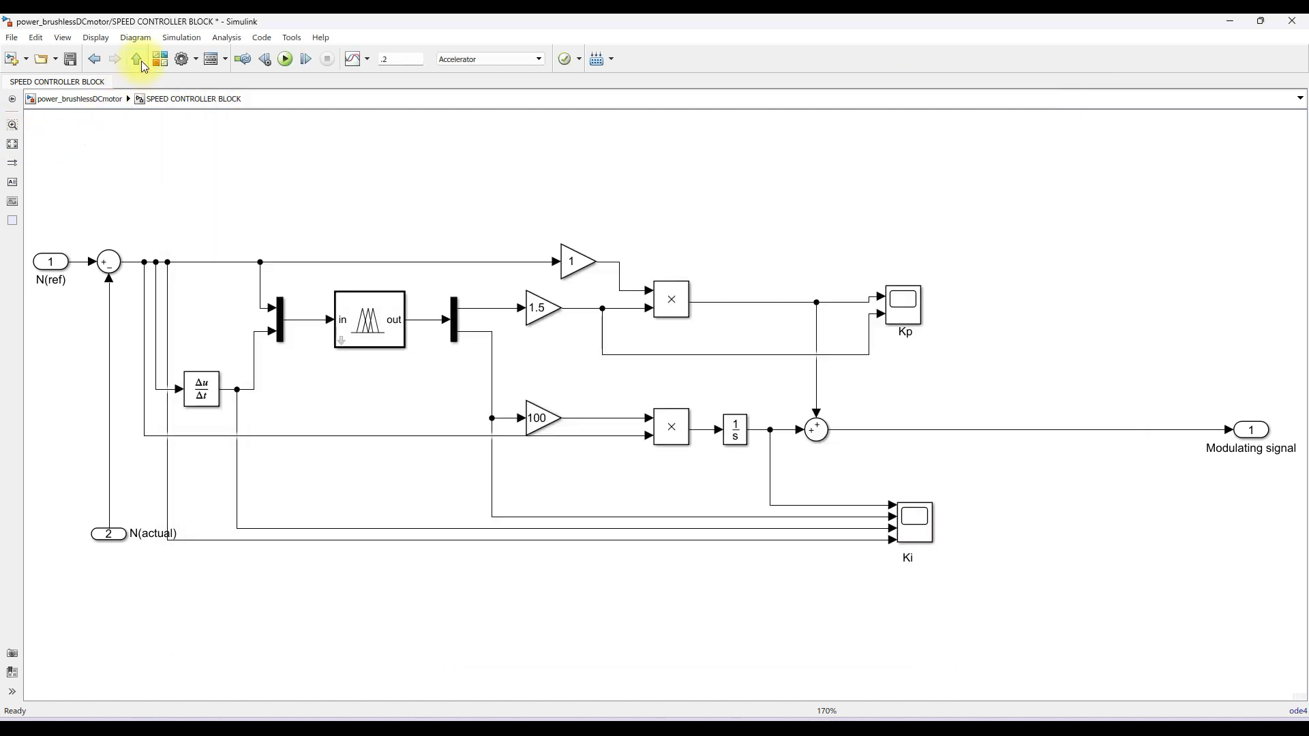
- Return to the top-level motor model, show the rotor speed scope and hide the Vdc scope
left_click(137, 58)
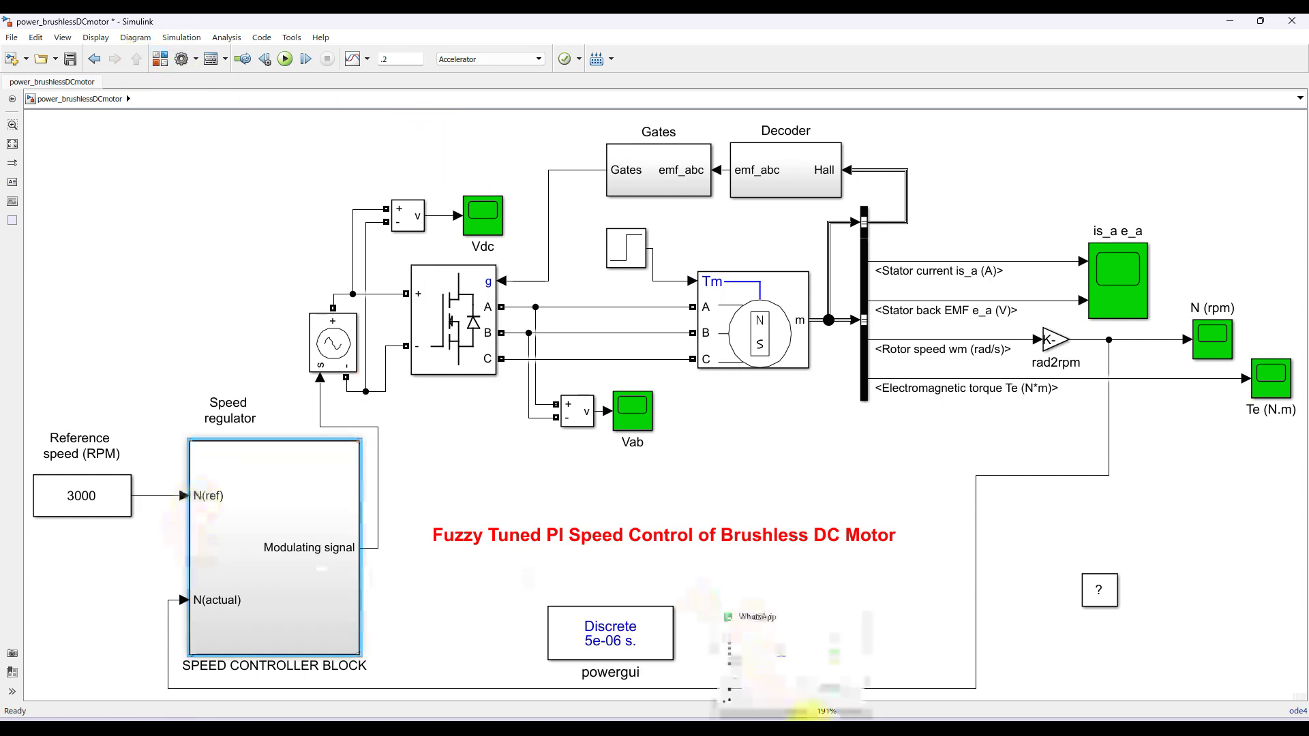
mouse_move(790, 716)
mouse_move(885, 652)
left_click(697, 665)
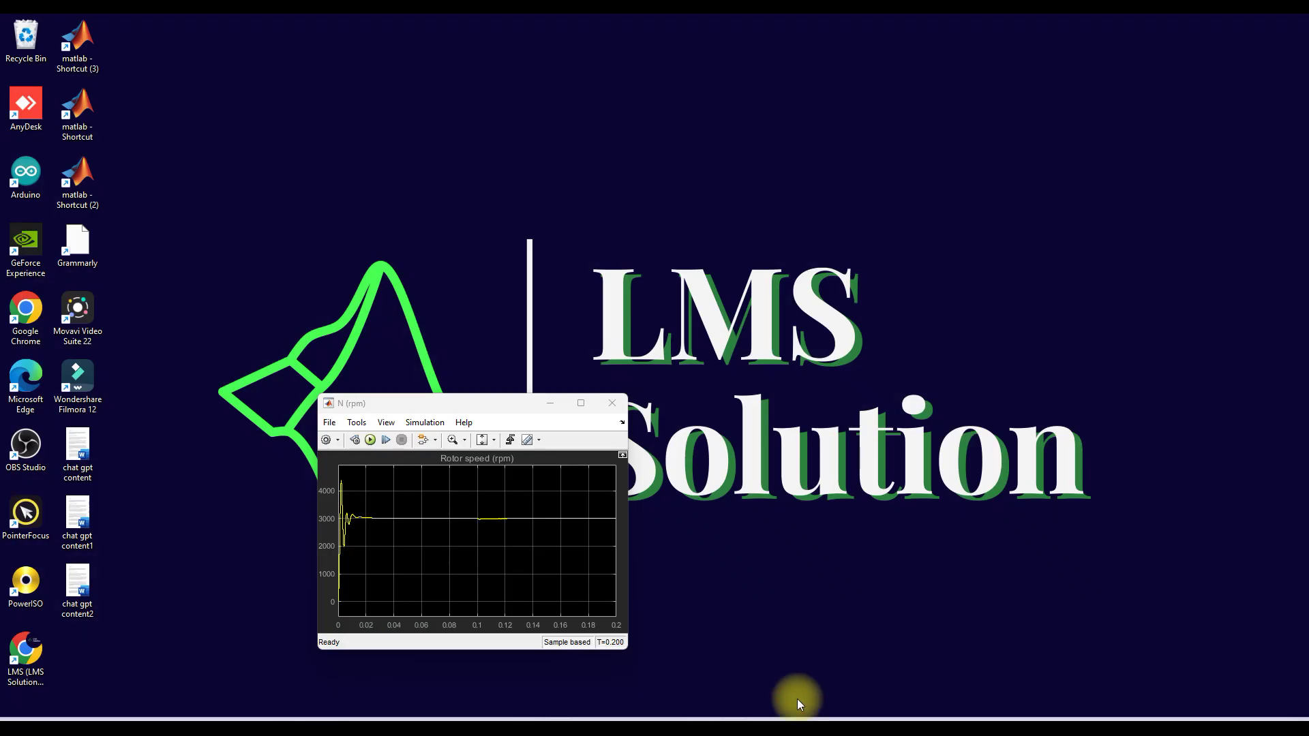
mouse_move(791, 715)
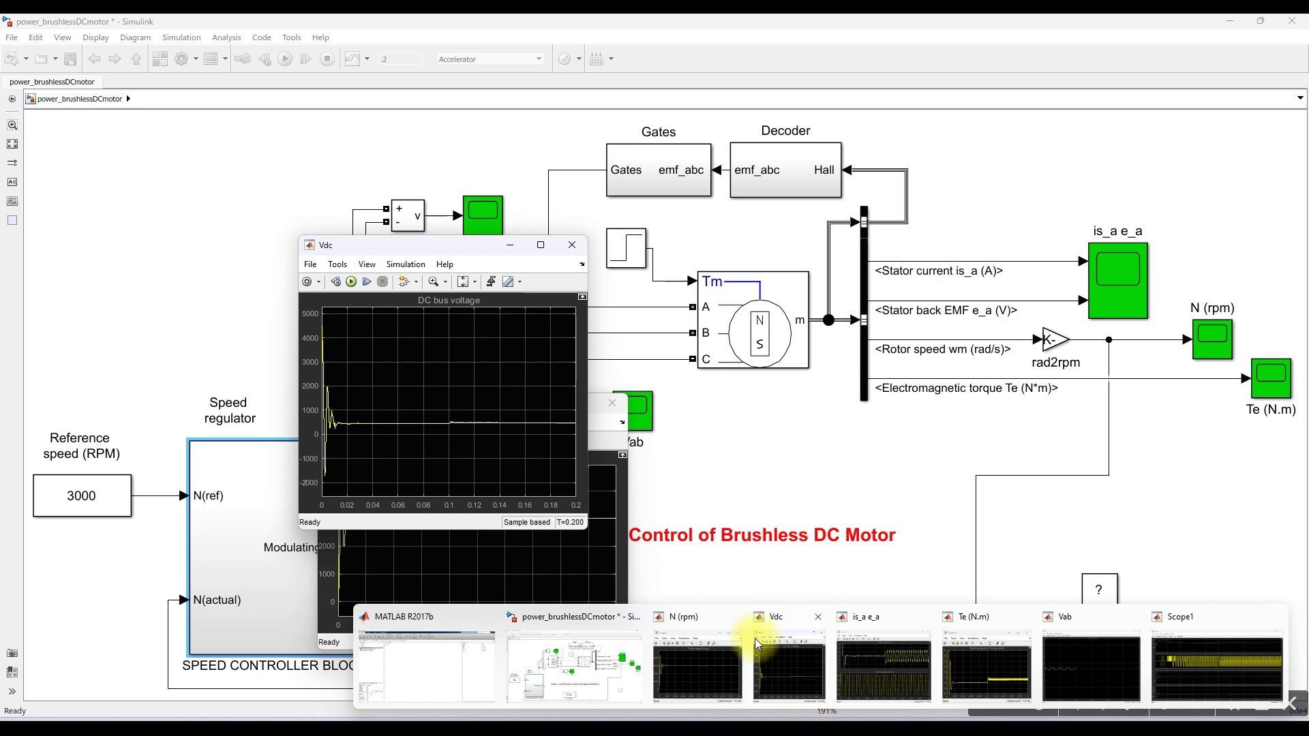
left_click(793, 680)
left_click(510, 245)
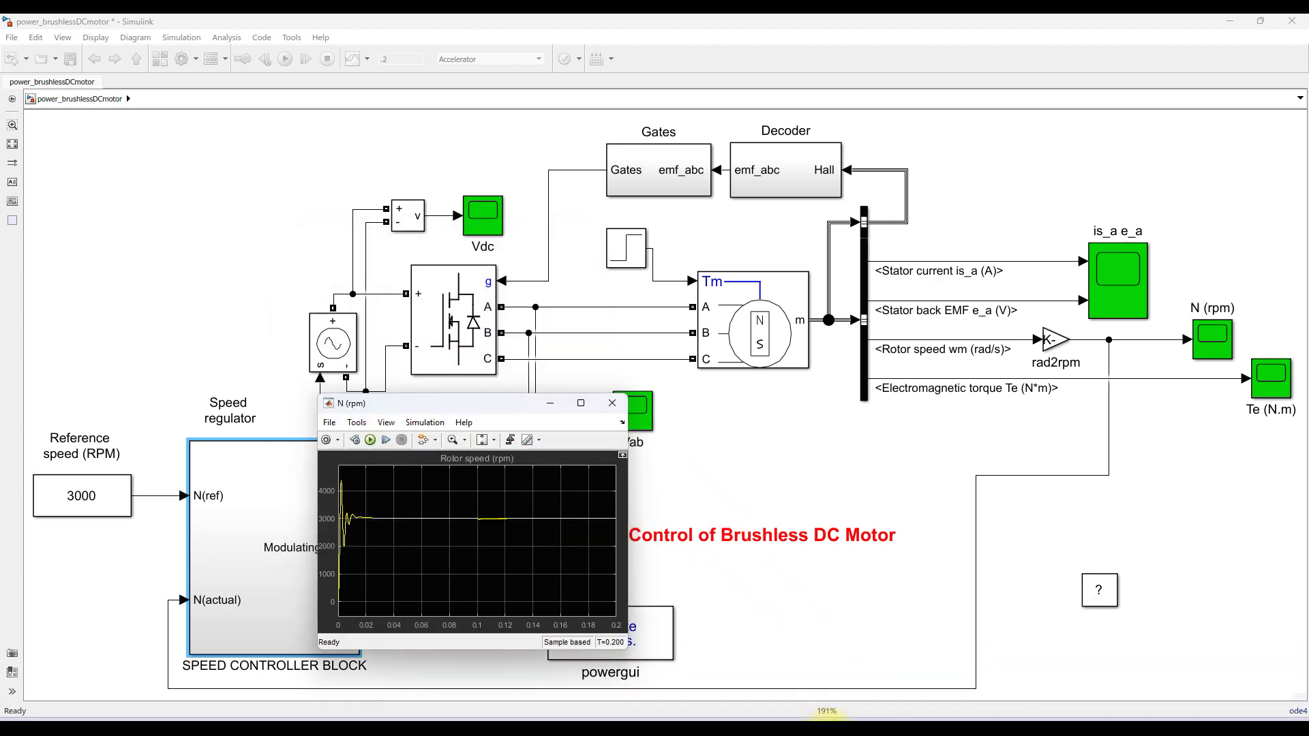
- Bring the torque and stator current scopes forward and run the simulation
mouse_move(821, 713)
left_click(989, 668)
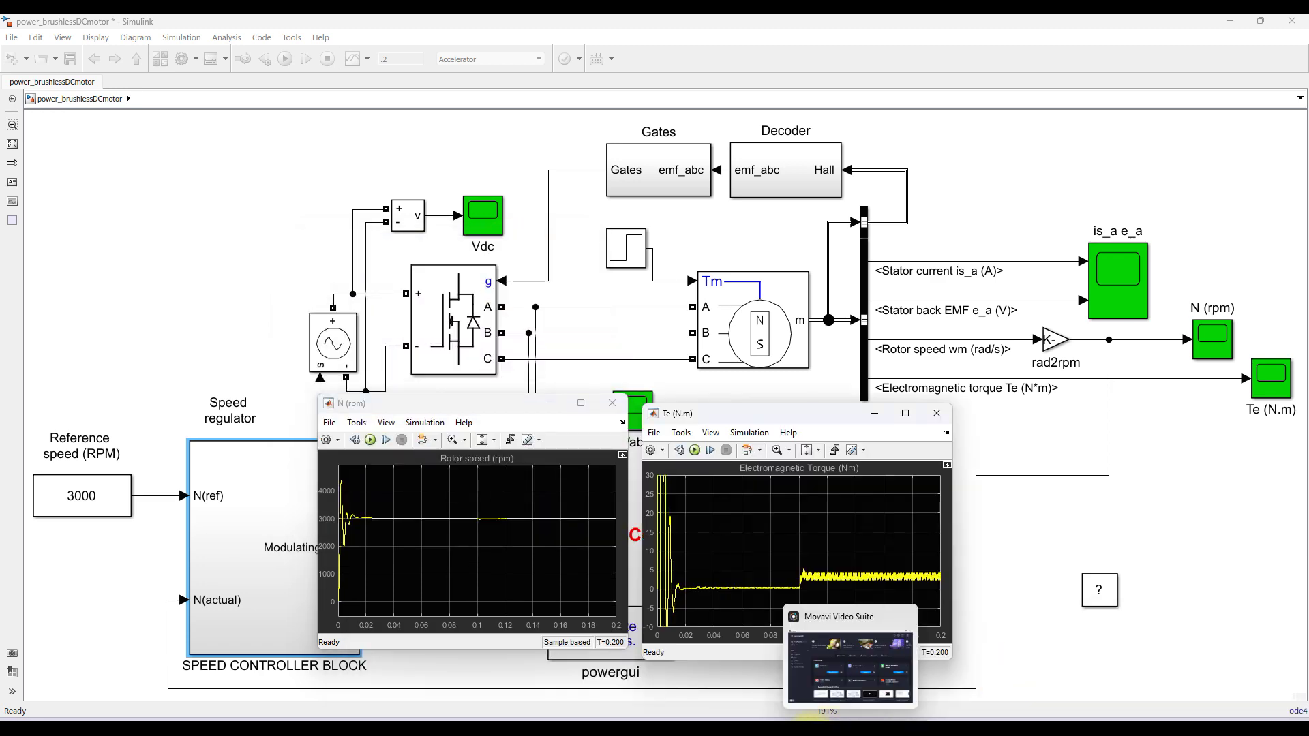
mouse_move(876, 715)
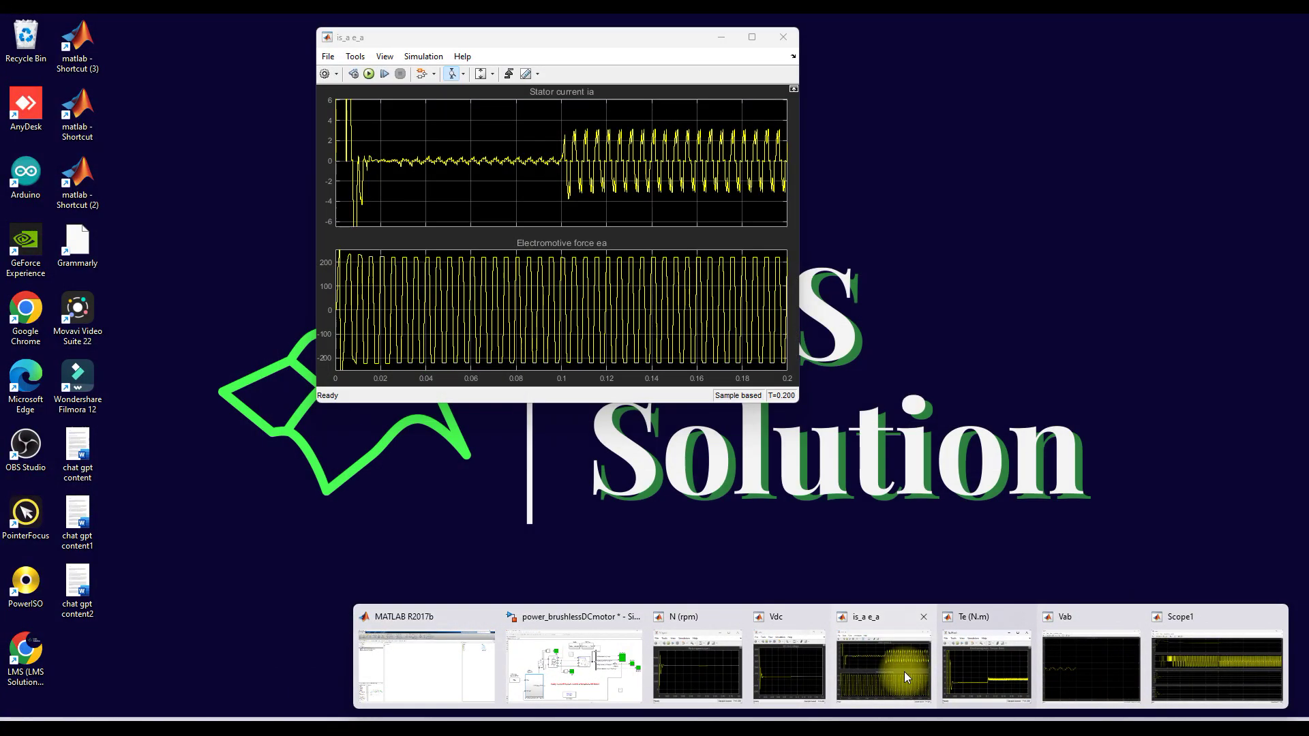
left_click(893, 667)
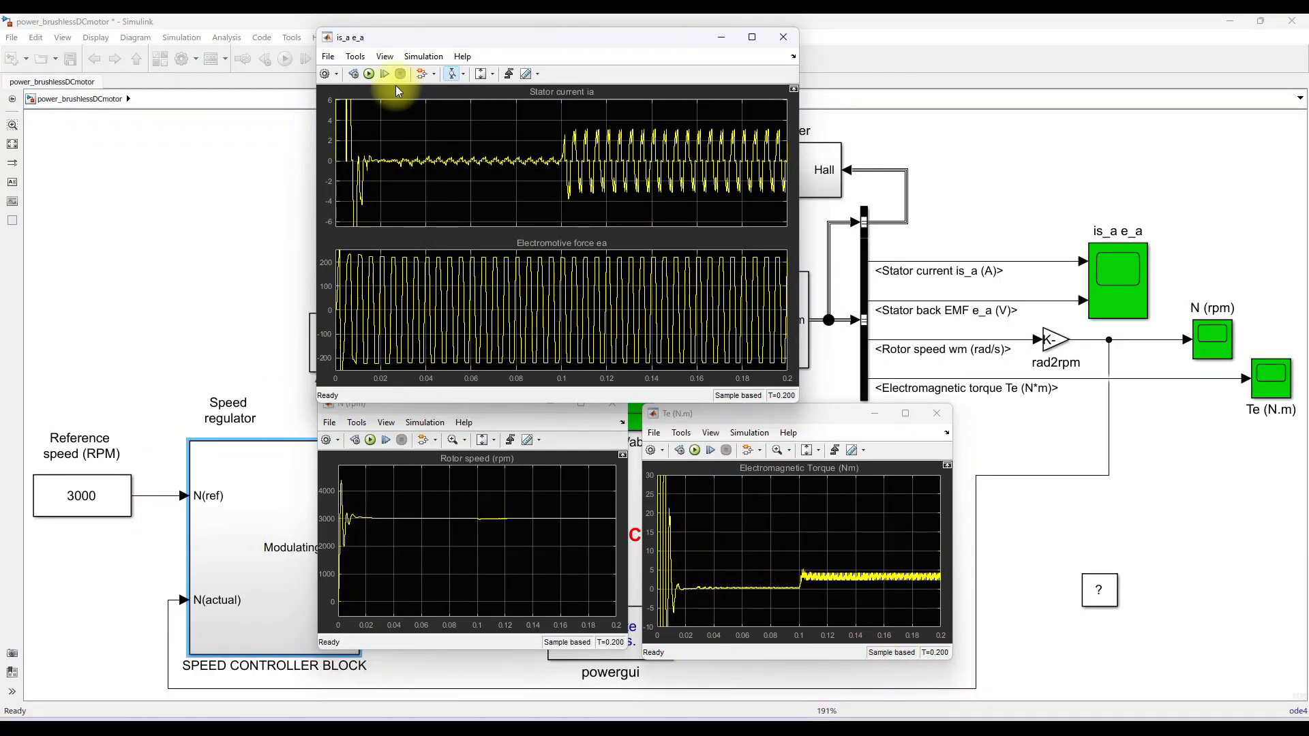
left_click(370, 74)
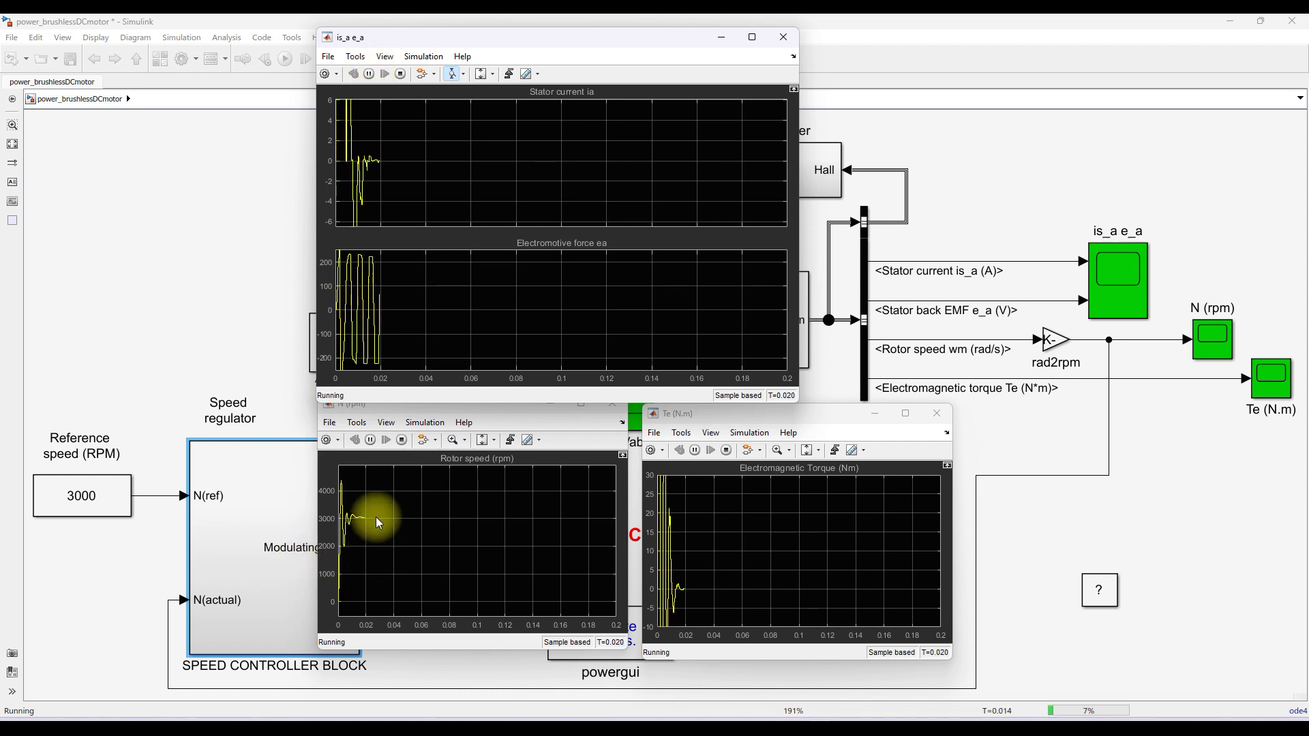
- Change the reference speed Constant block from 3000 to 1500 rpm
double_click(94, 492)
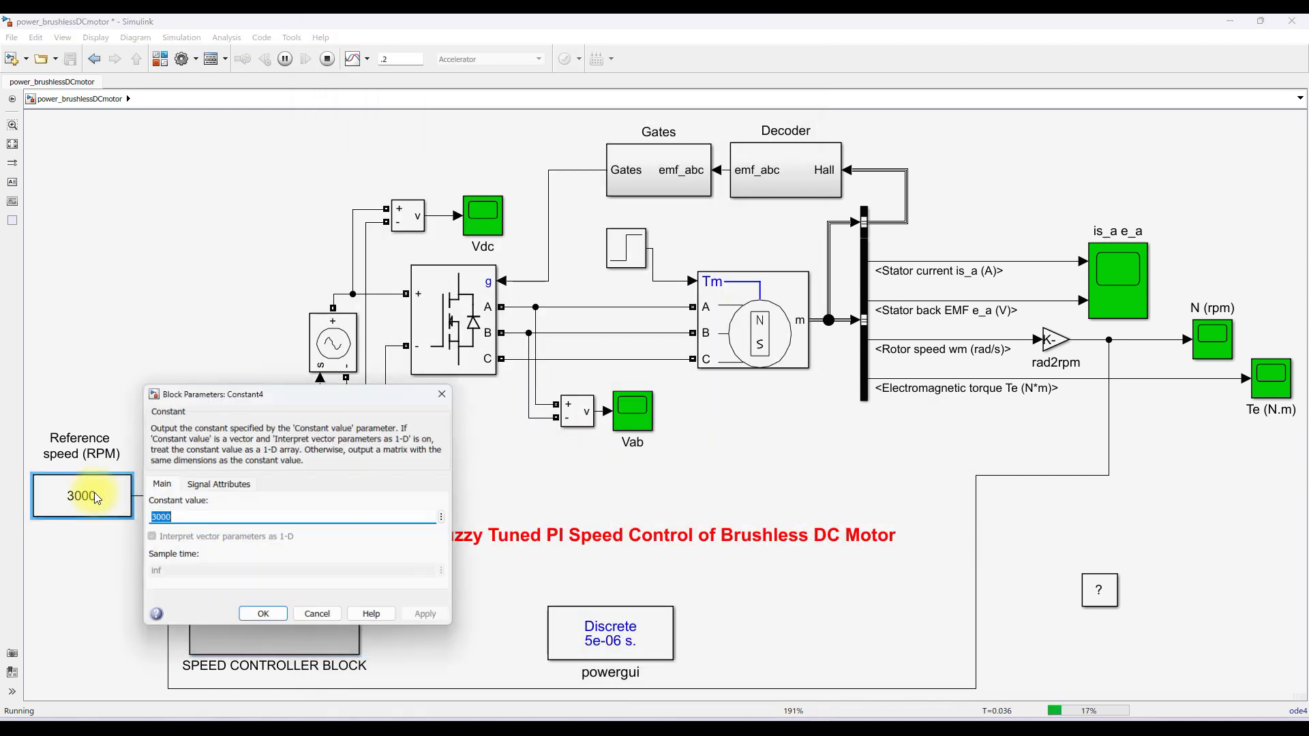
type("1500")
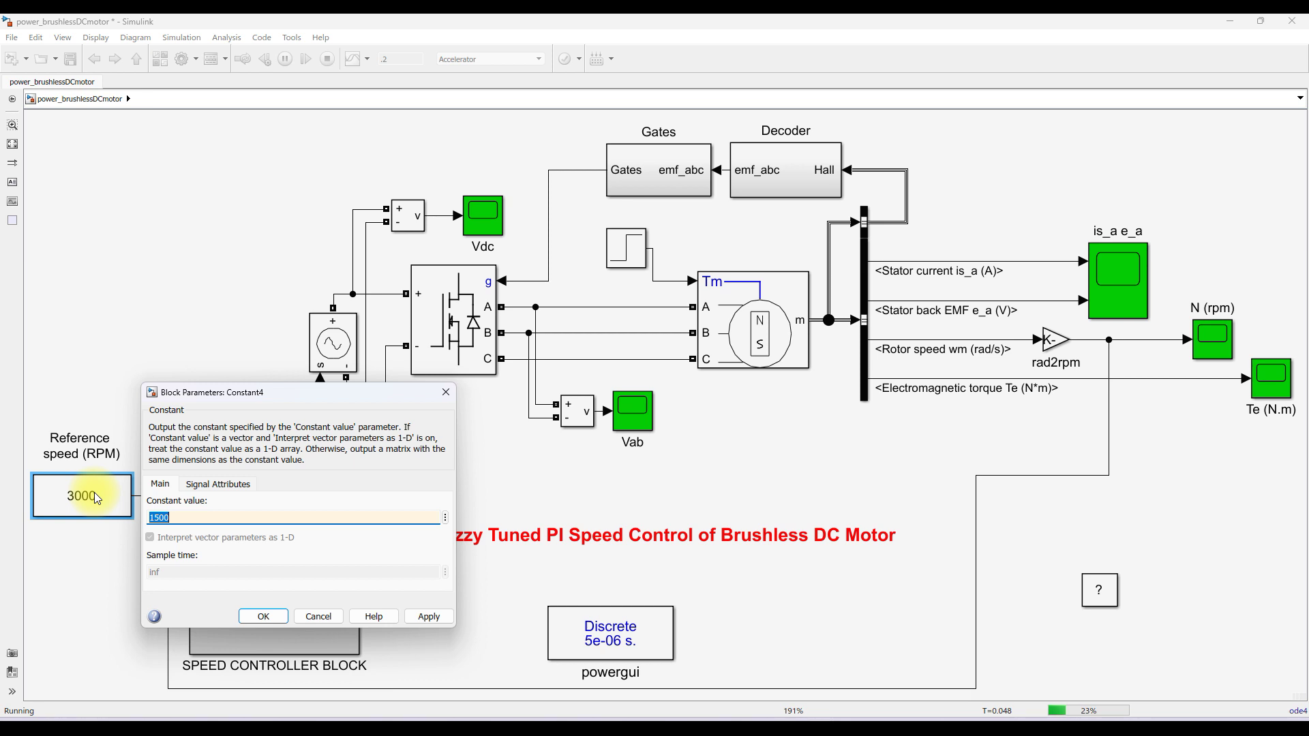
key("Return")
- Bring the speed, Vdc, current and torque scopes forward and rerun the simulation
mouse_move(745, 709)
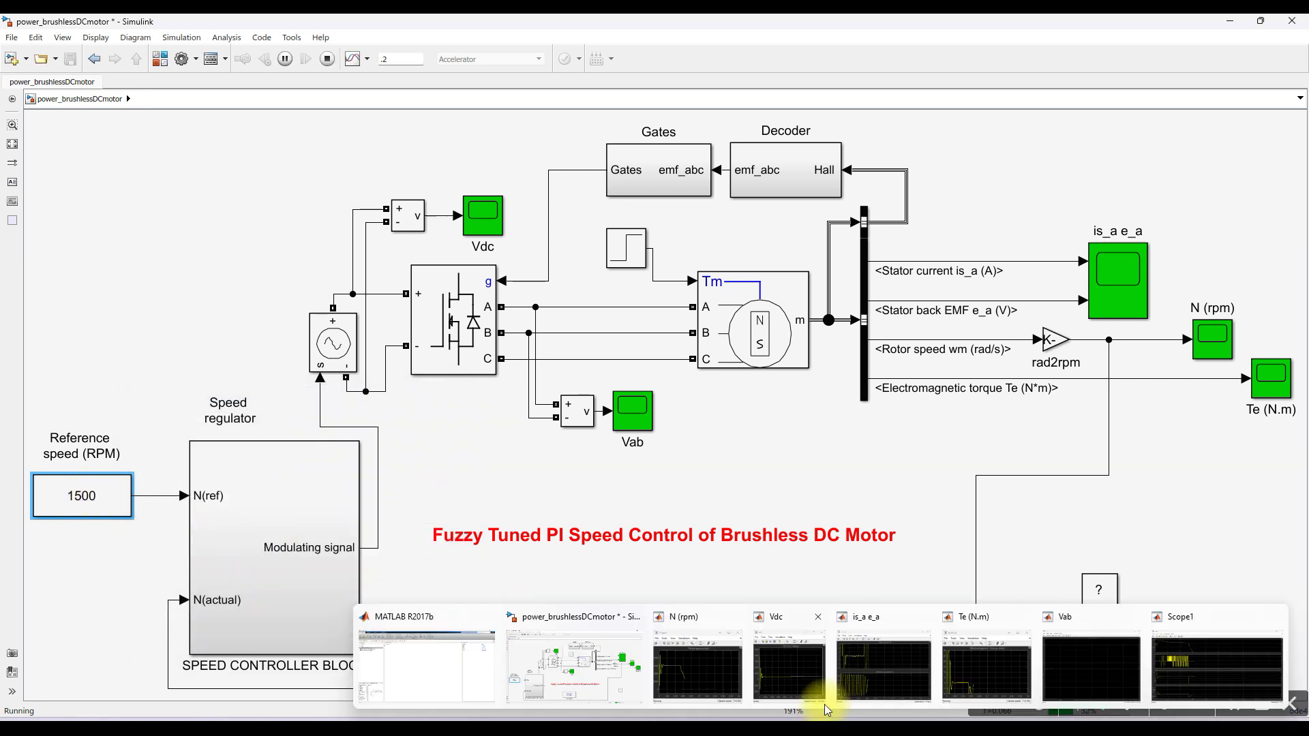
left_click(723, 682)
mouse_move(826, 718)
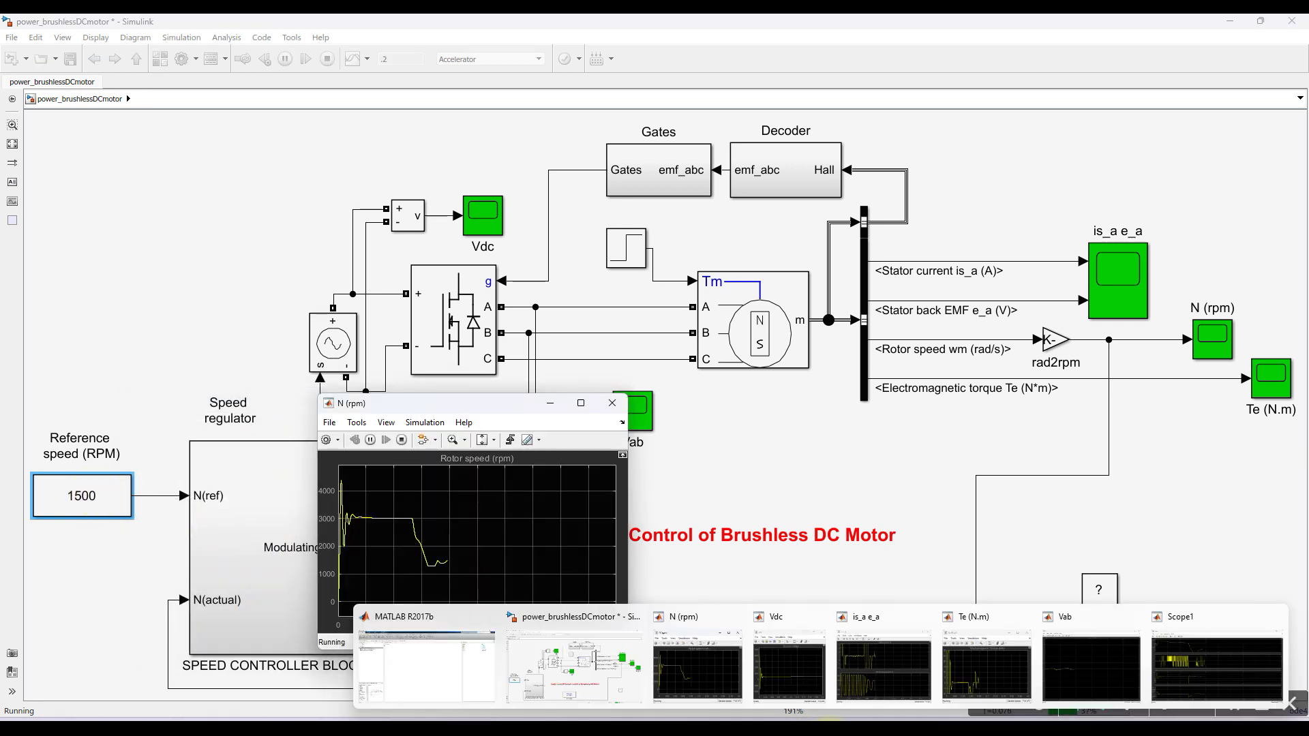
left_click(818, 621)
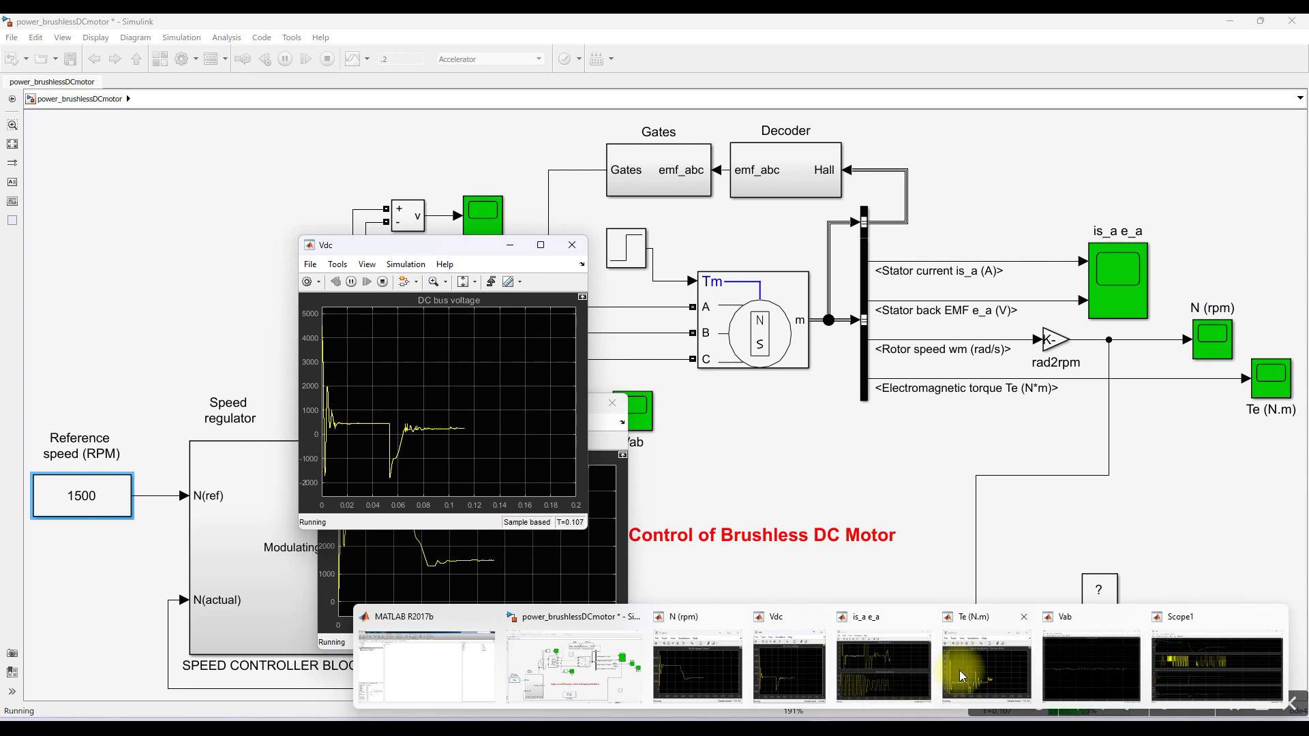
left_click(906, 666)
mouse_move(824, 716)
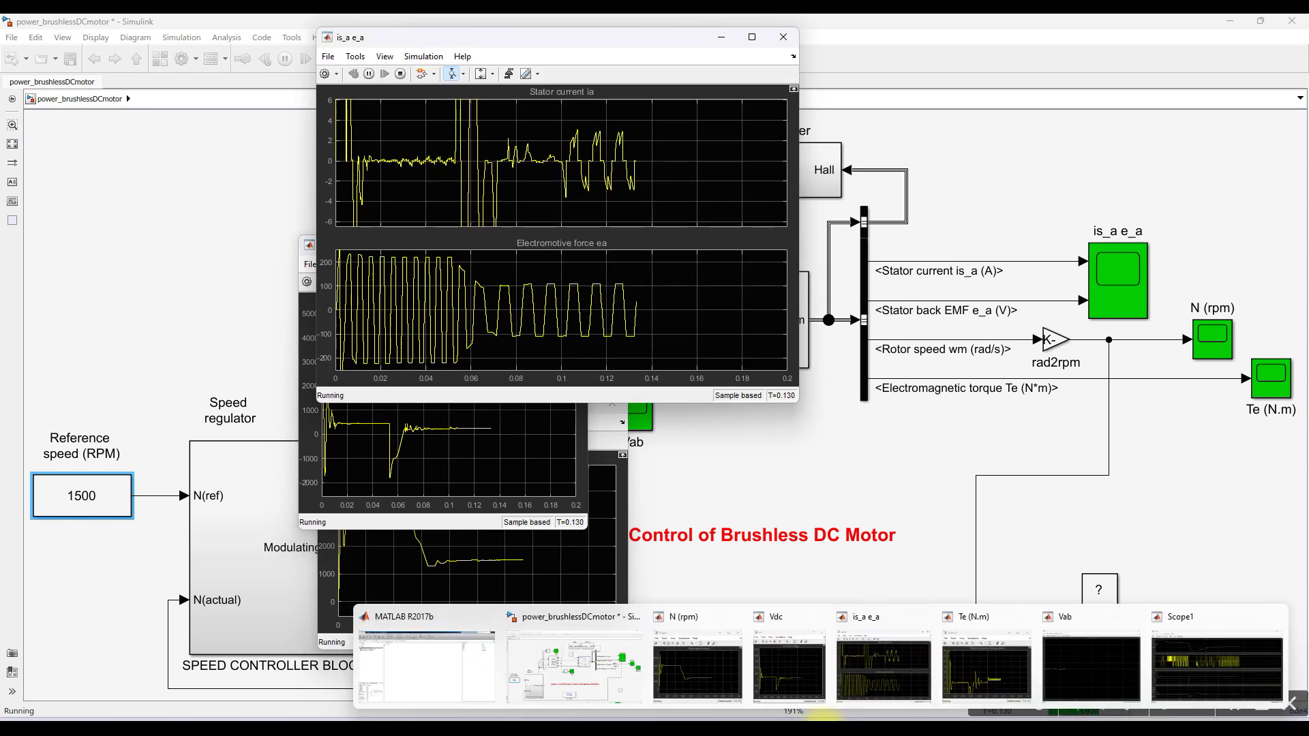
left_click(989, 664)
left_click(534, 542)
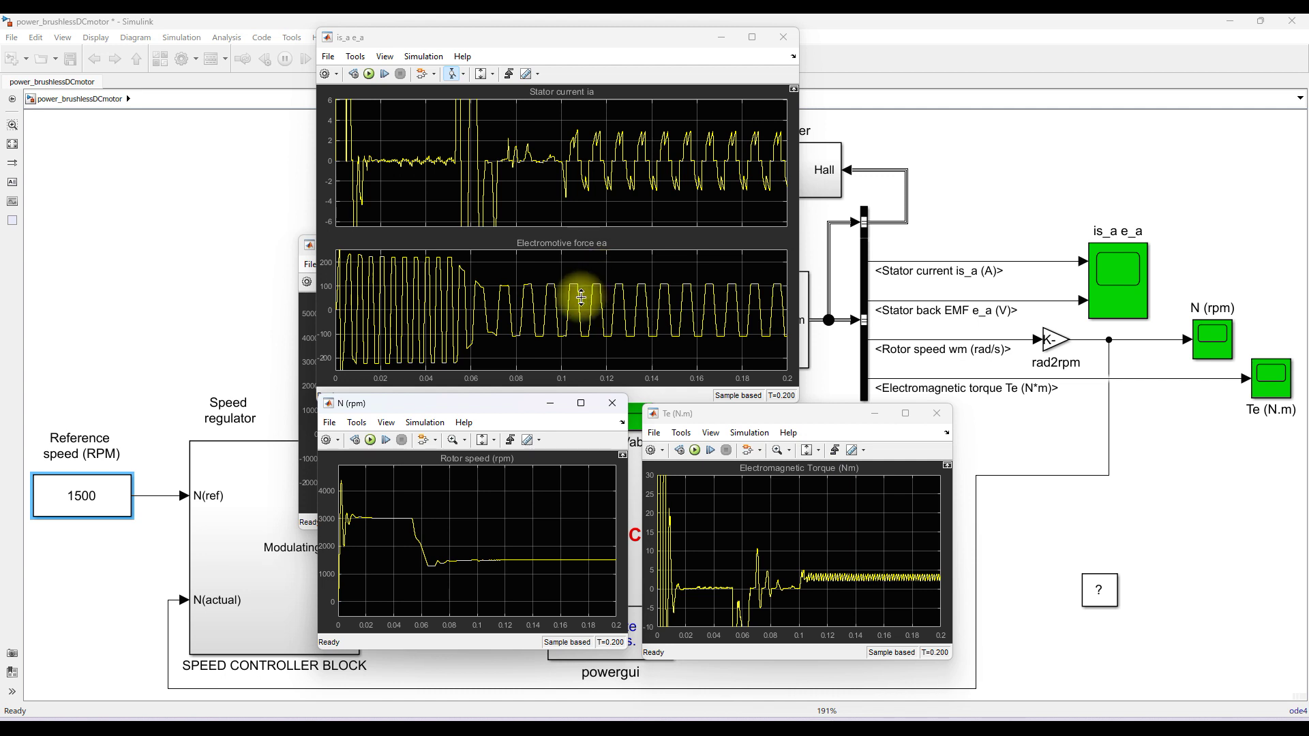
left_click(368, 75)
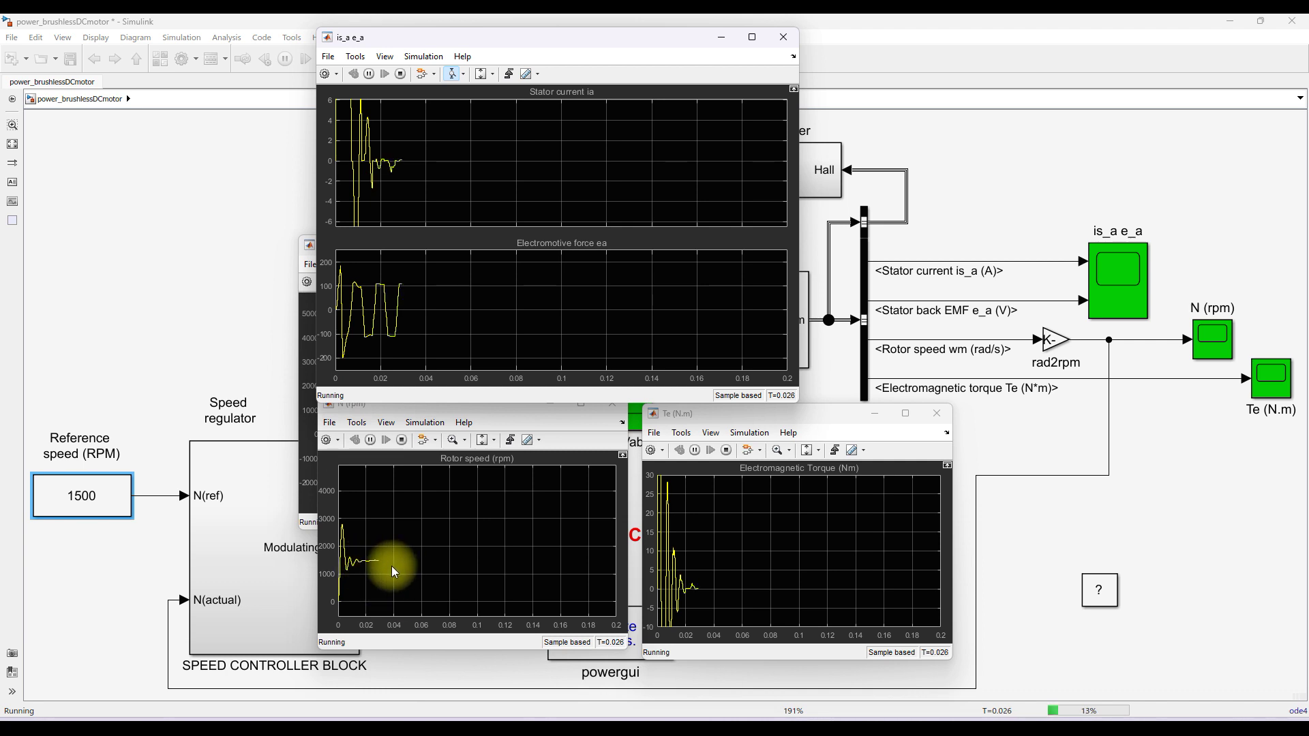
- Switch the reference speed Constant block back to 3000 rpm during the run
double_click(100, 501)
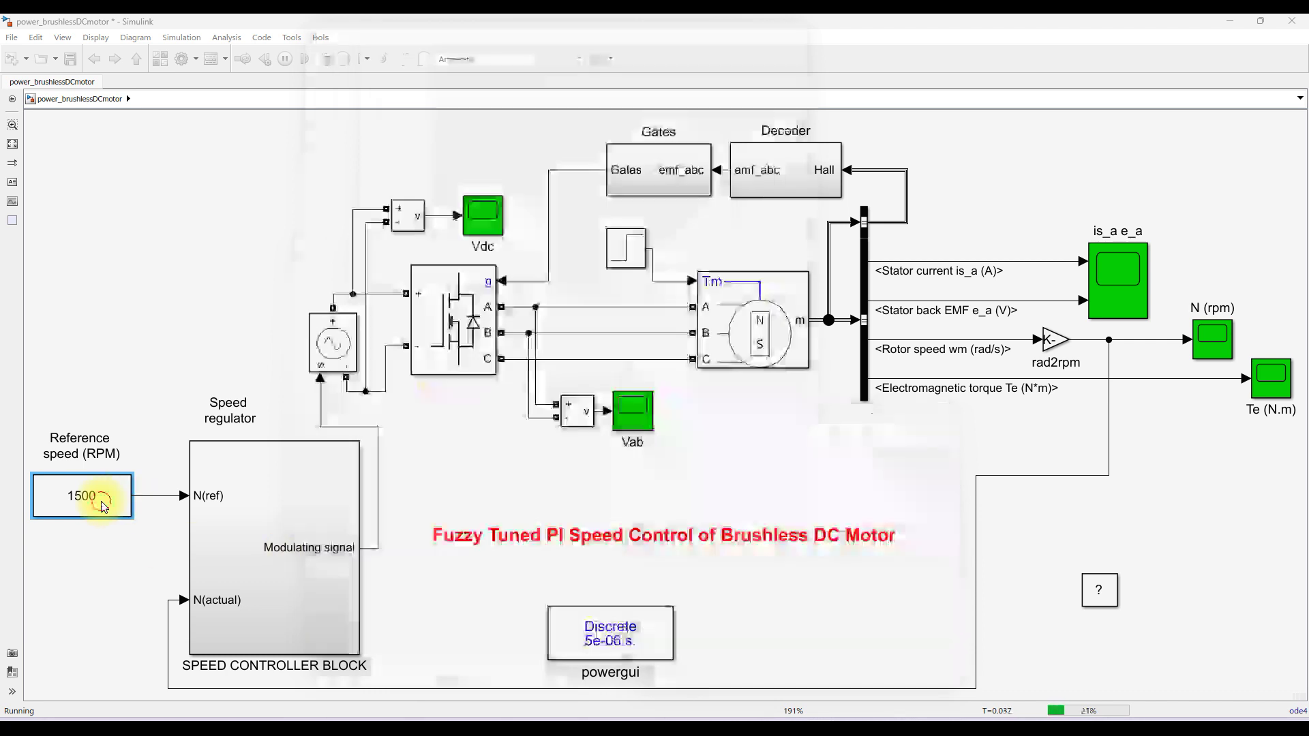
type("3000")
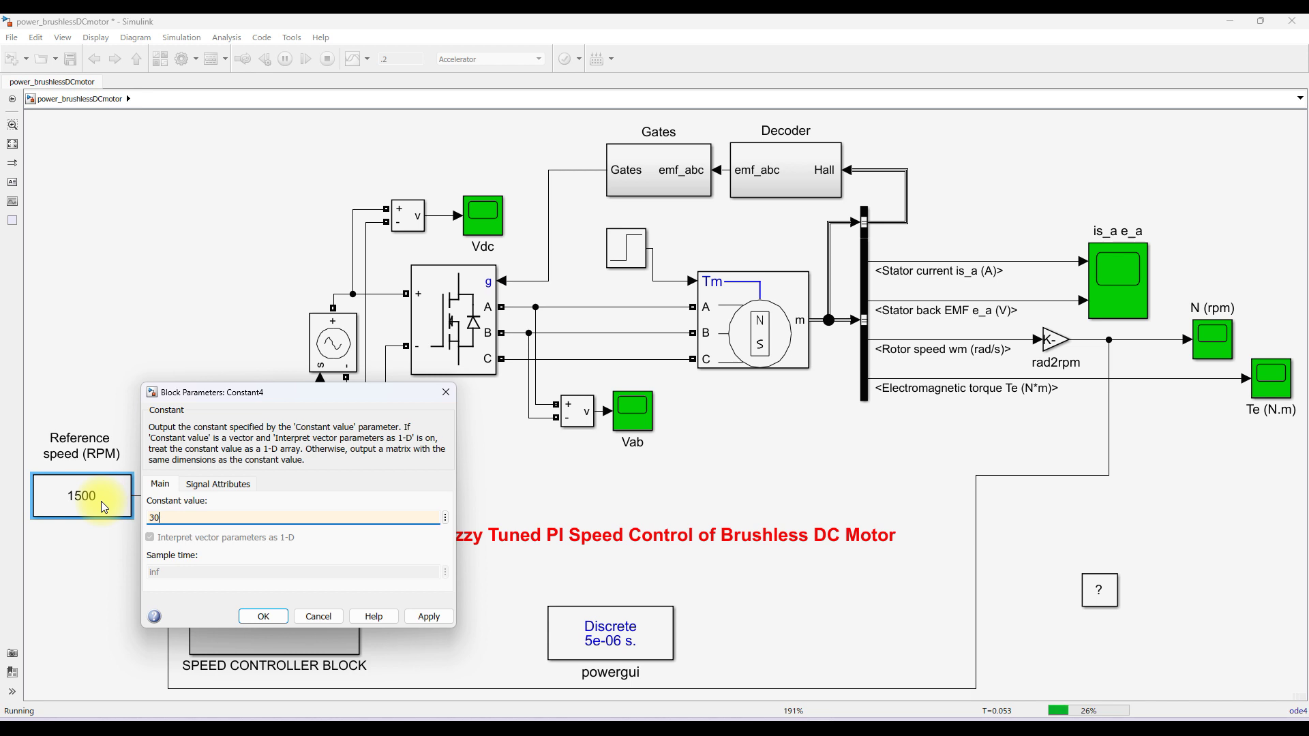
key("Return")
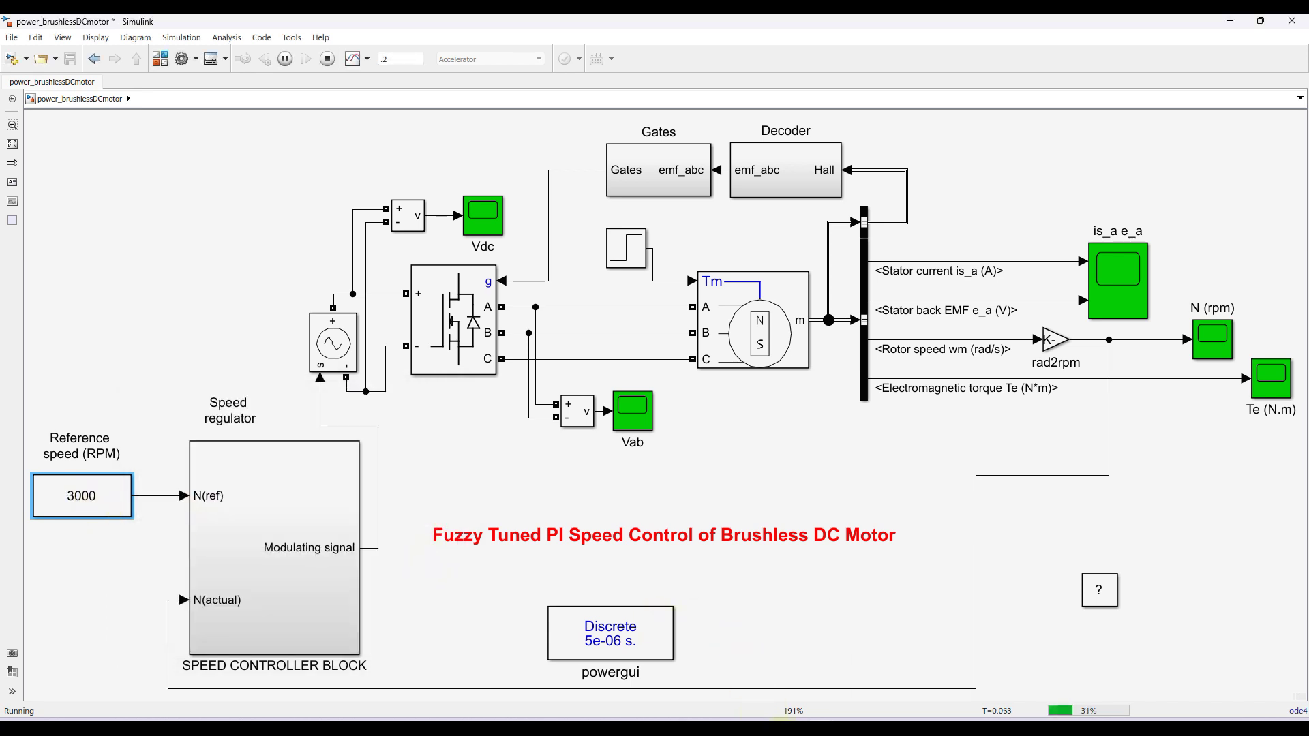
- Show the N (rpm), Te and is_a e_a scopes with speed rising from 1500 to 3000 rpm
mouse_move(821, 722)
left_click(702, 668)
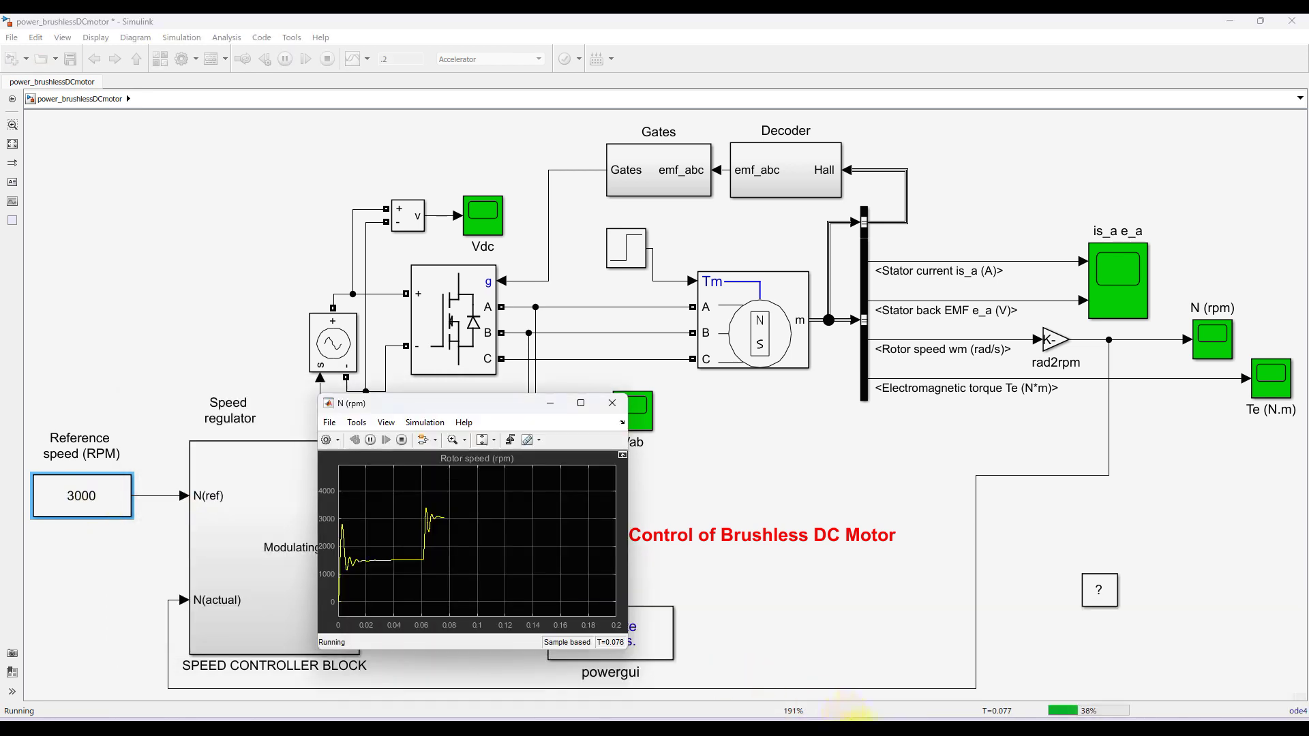
left_click(985, 664)
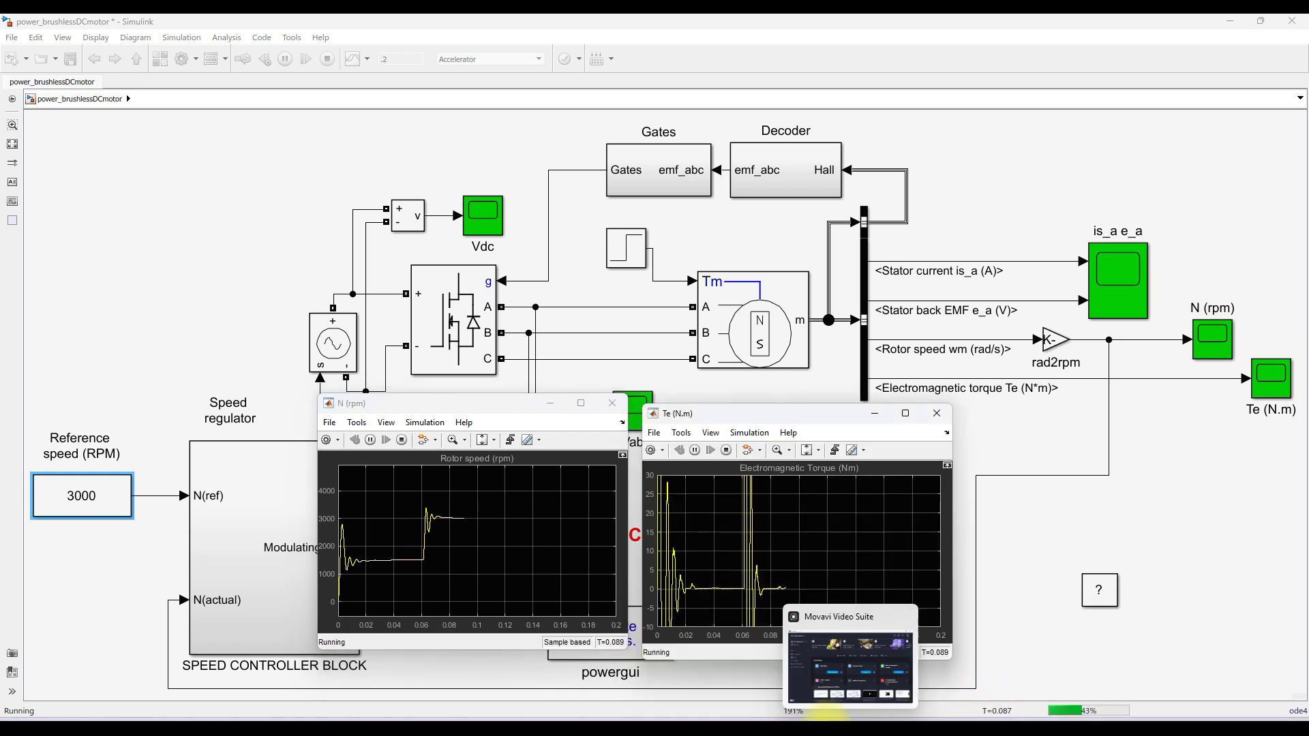
left_click(854, 669)
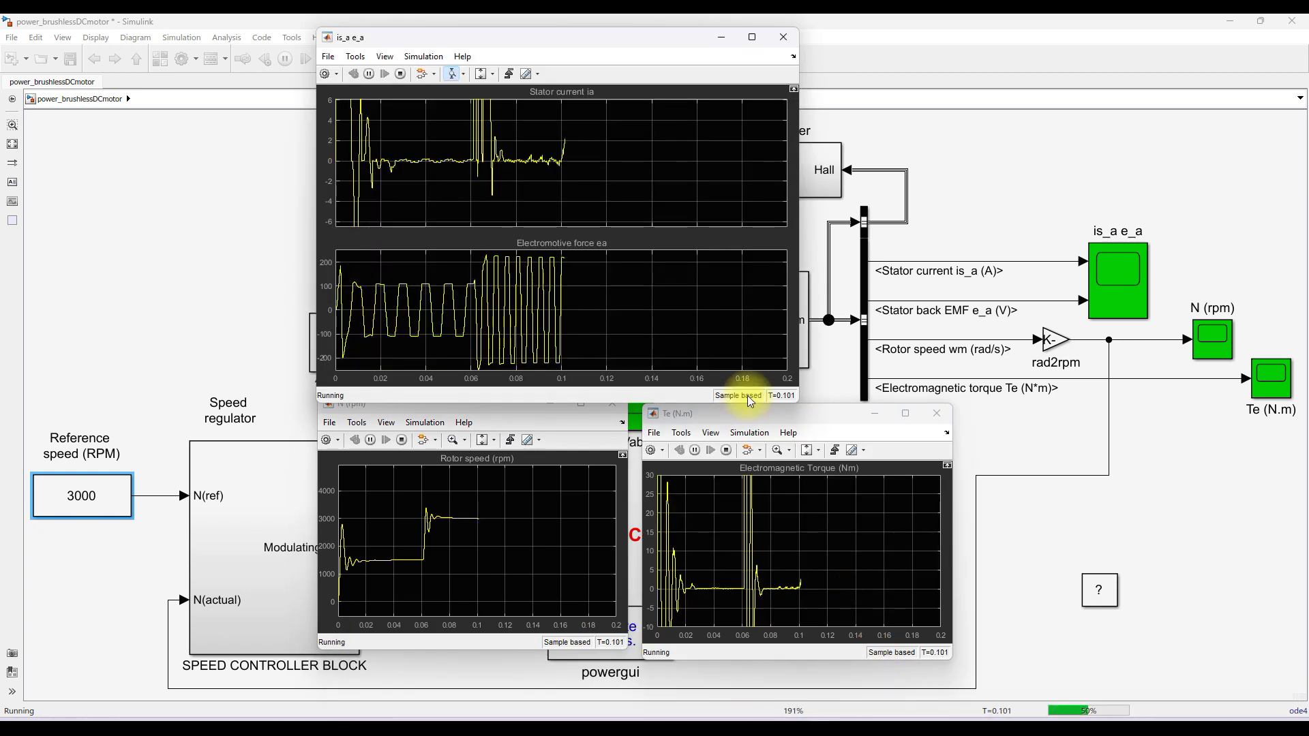